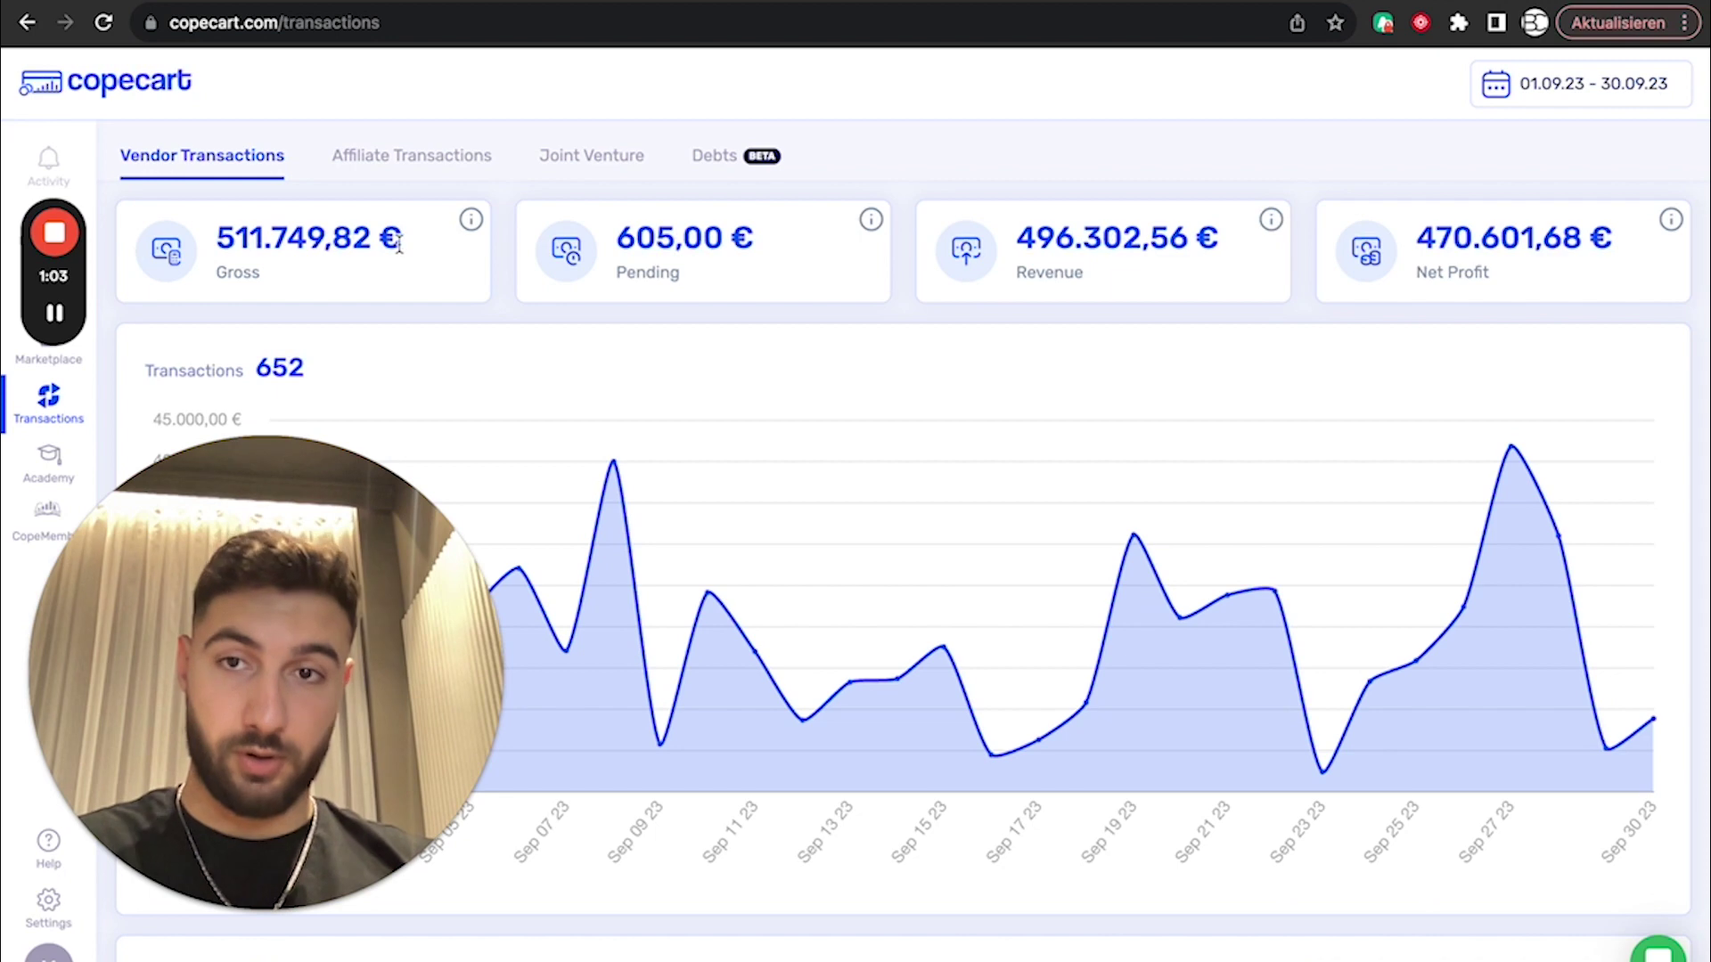
Highlight the Gross and Revenue totals on the CopeCart dashboard to point them out.
drag(398, 245, 216, 246)
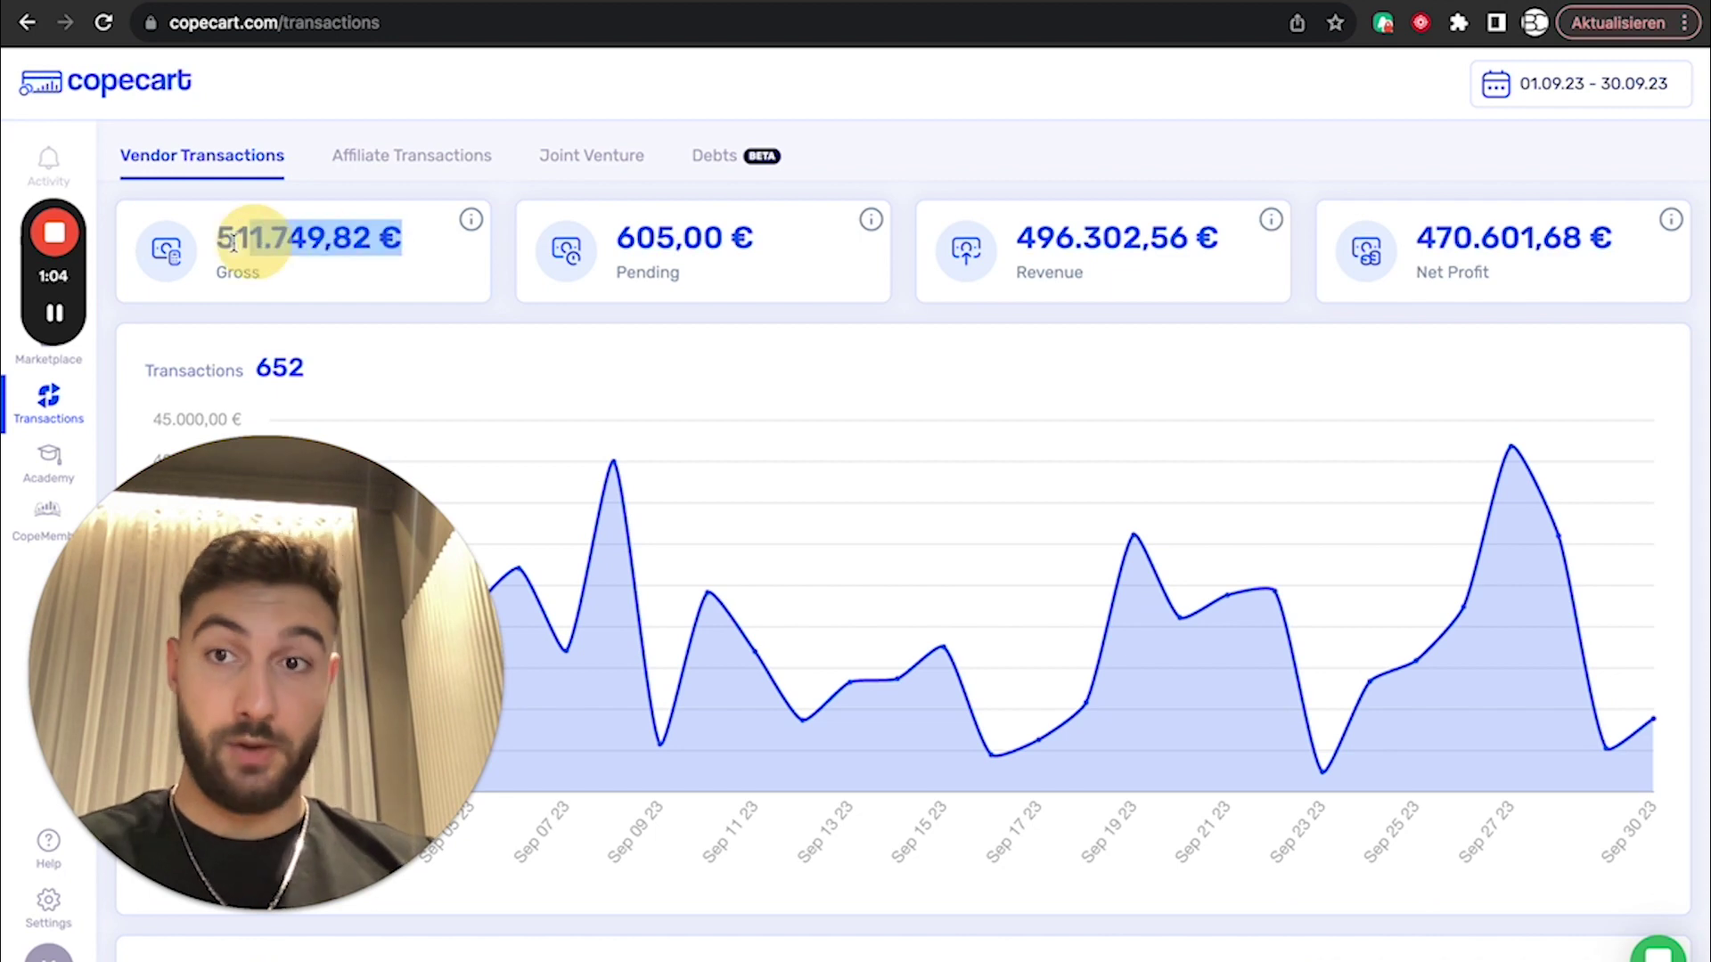
click(266, 243)
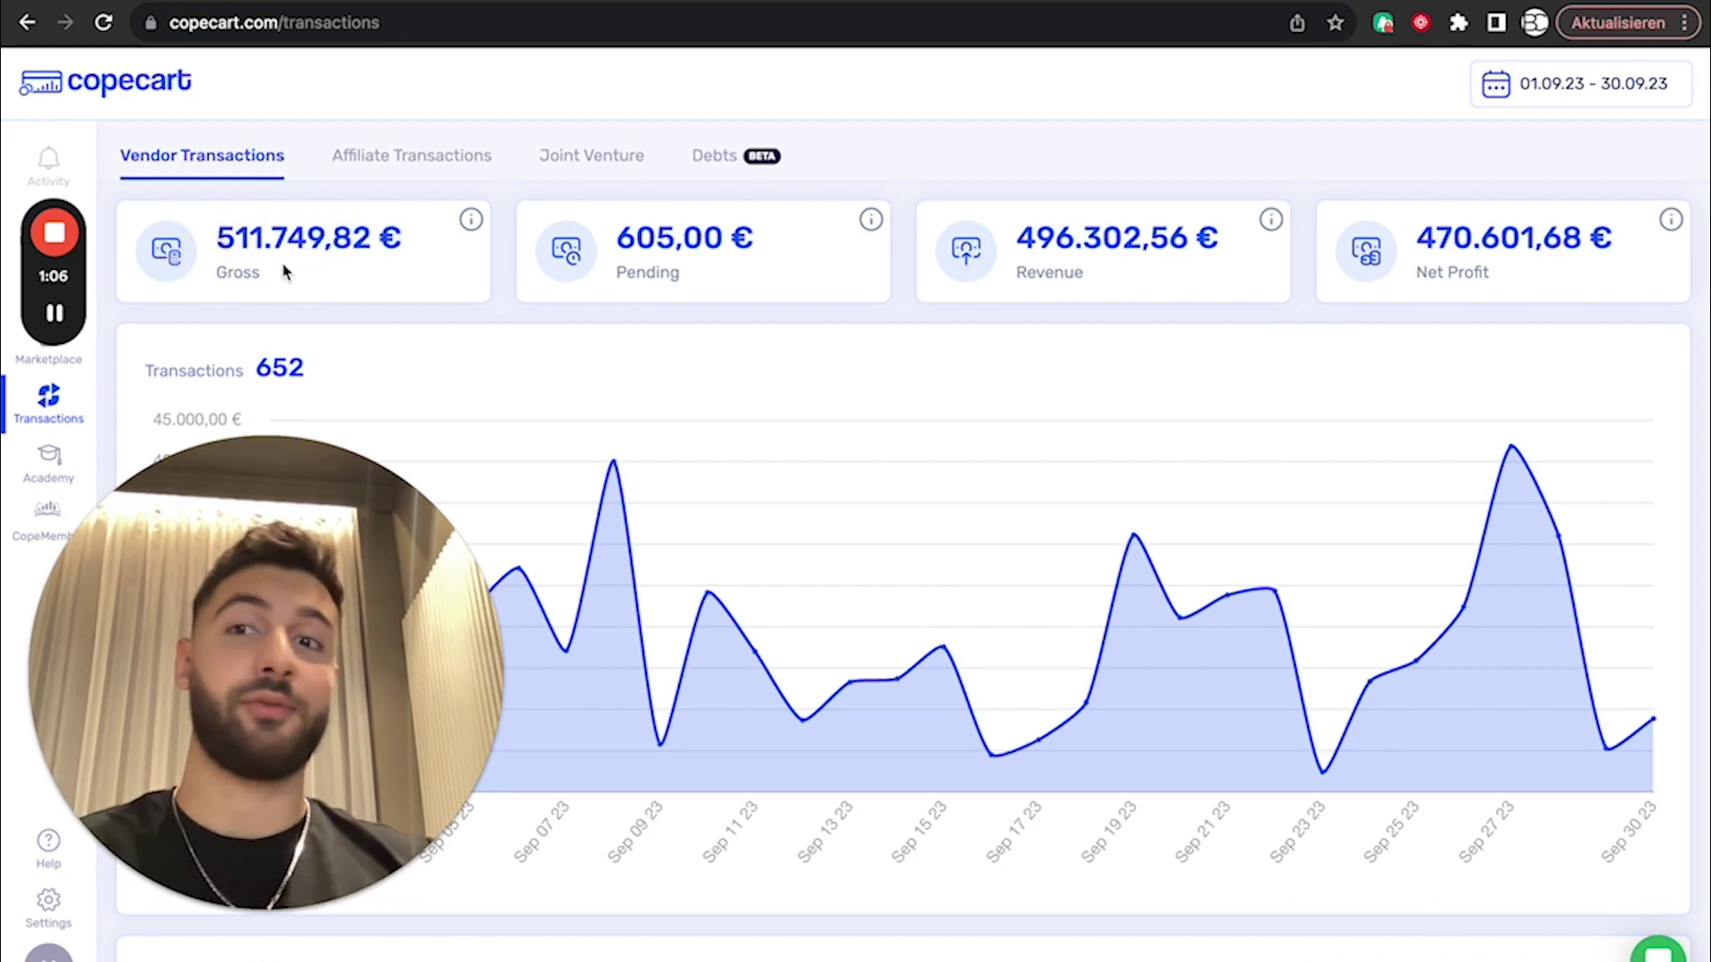
drag(1024, 236, 1194, 236)
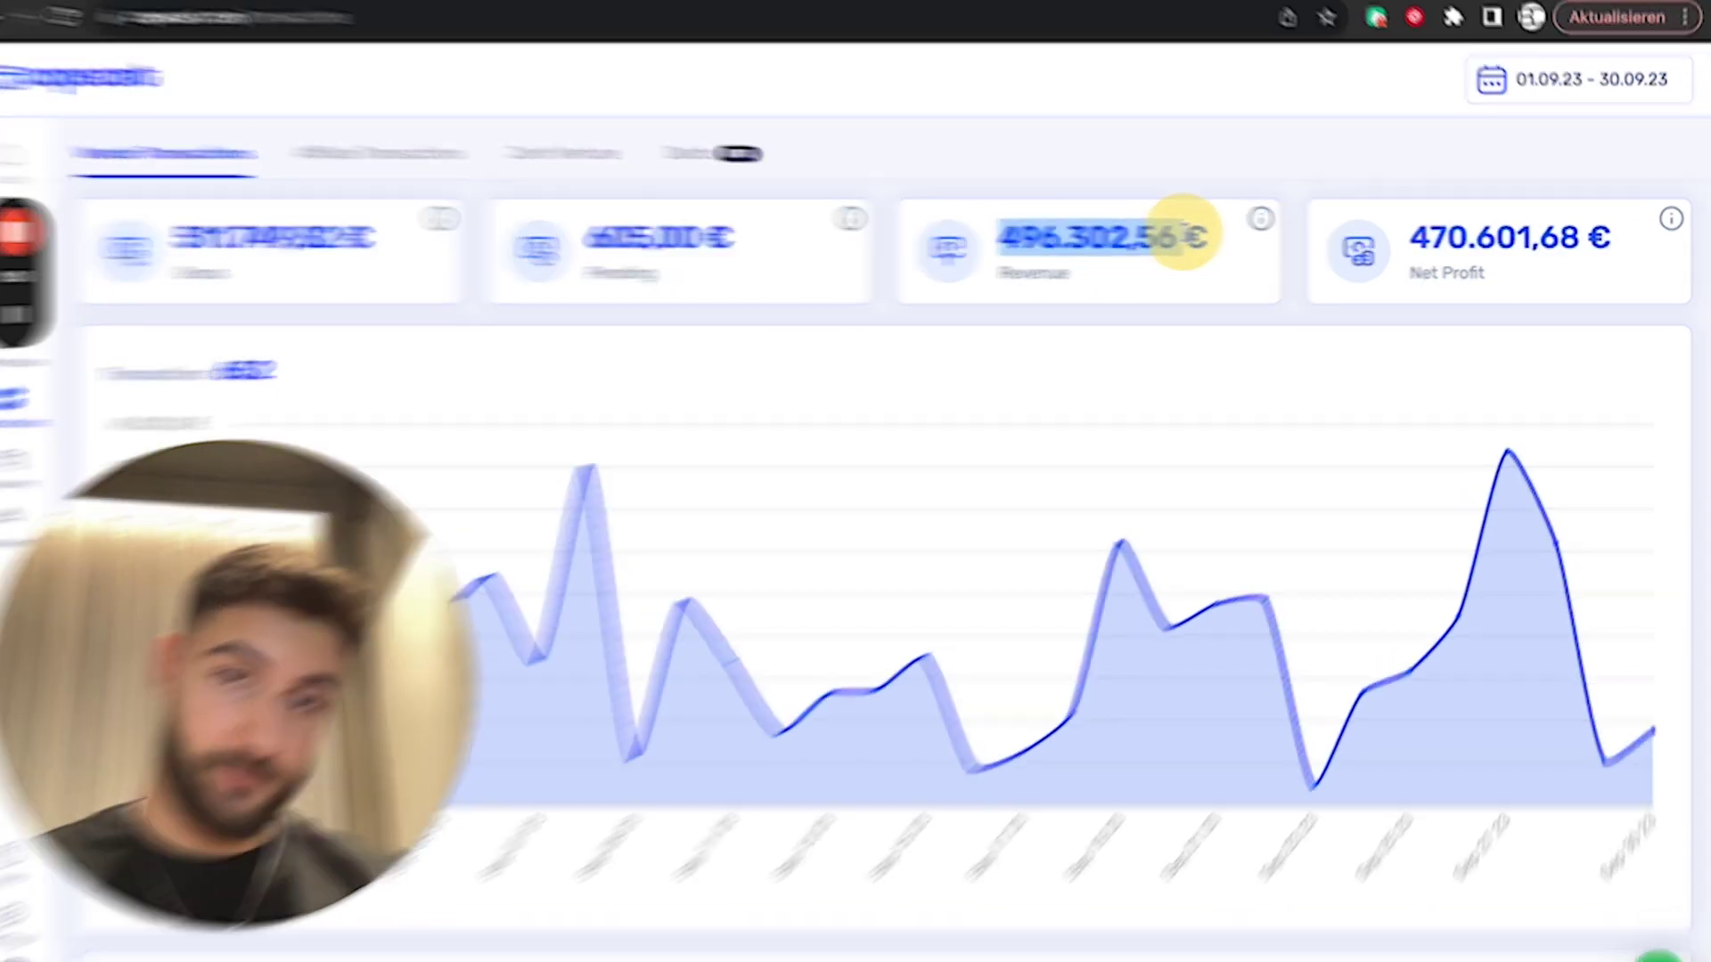
click(1096, 236)
Set the CopeCart date range to 1–31 August 2023, then move on to Google Ads.
click(1432, 23)
click(1139, 27)
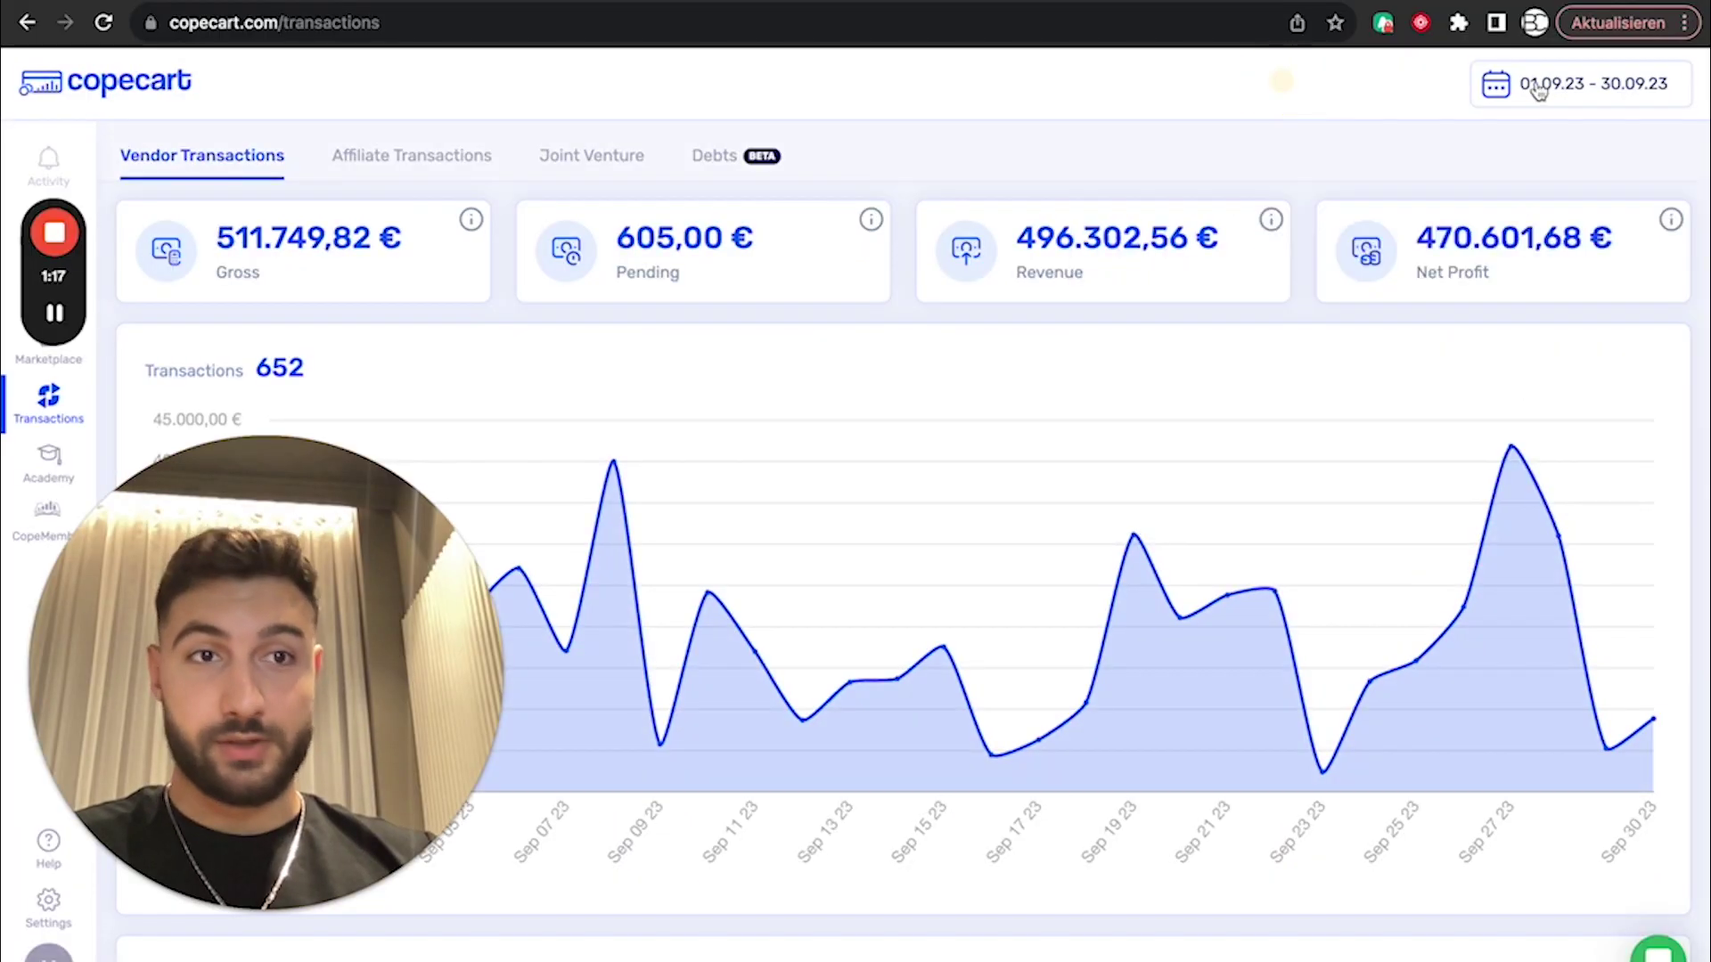
click(1547, 21)
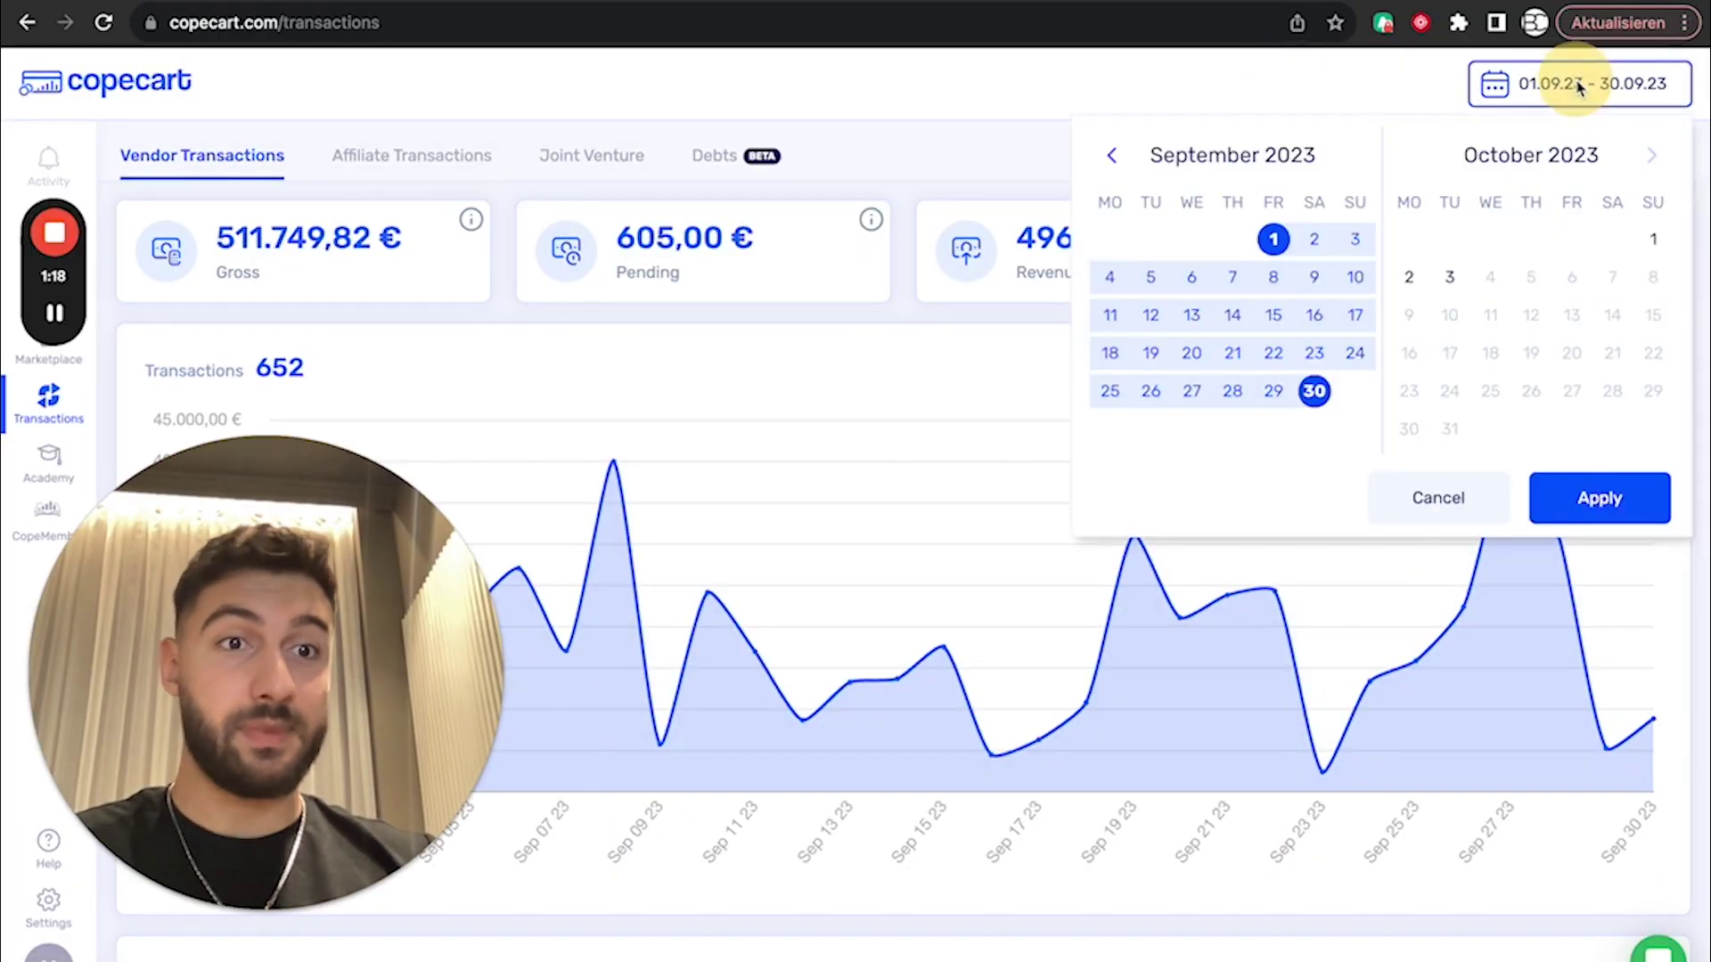
click(1111, 155)
click(1111, 155)
click(1451, 239)
click(1531, 390)
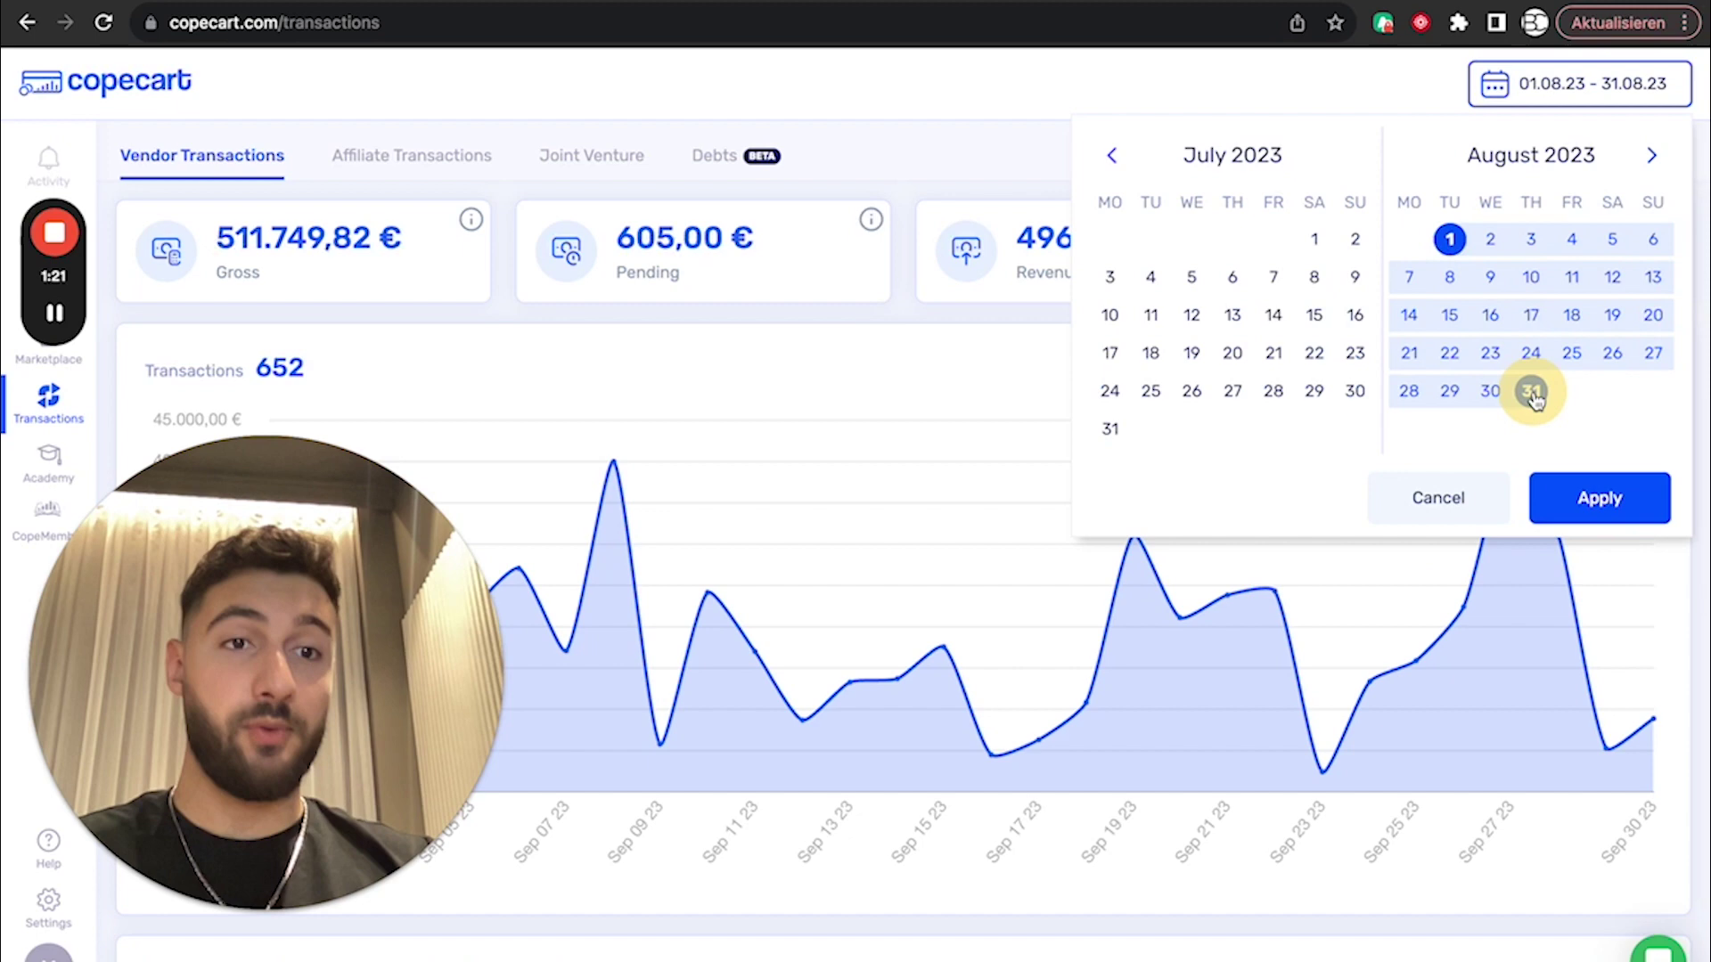
click(1600, 498)
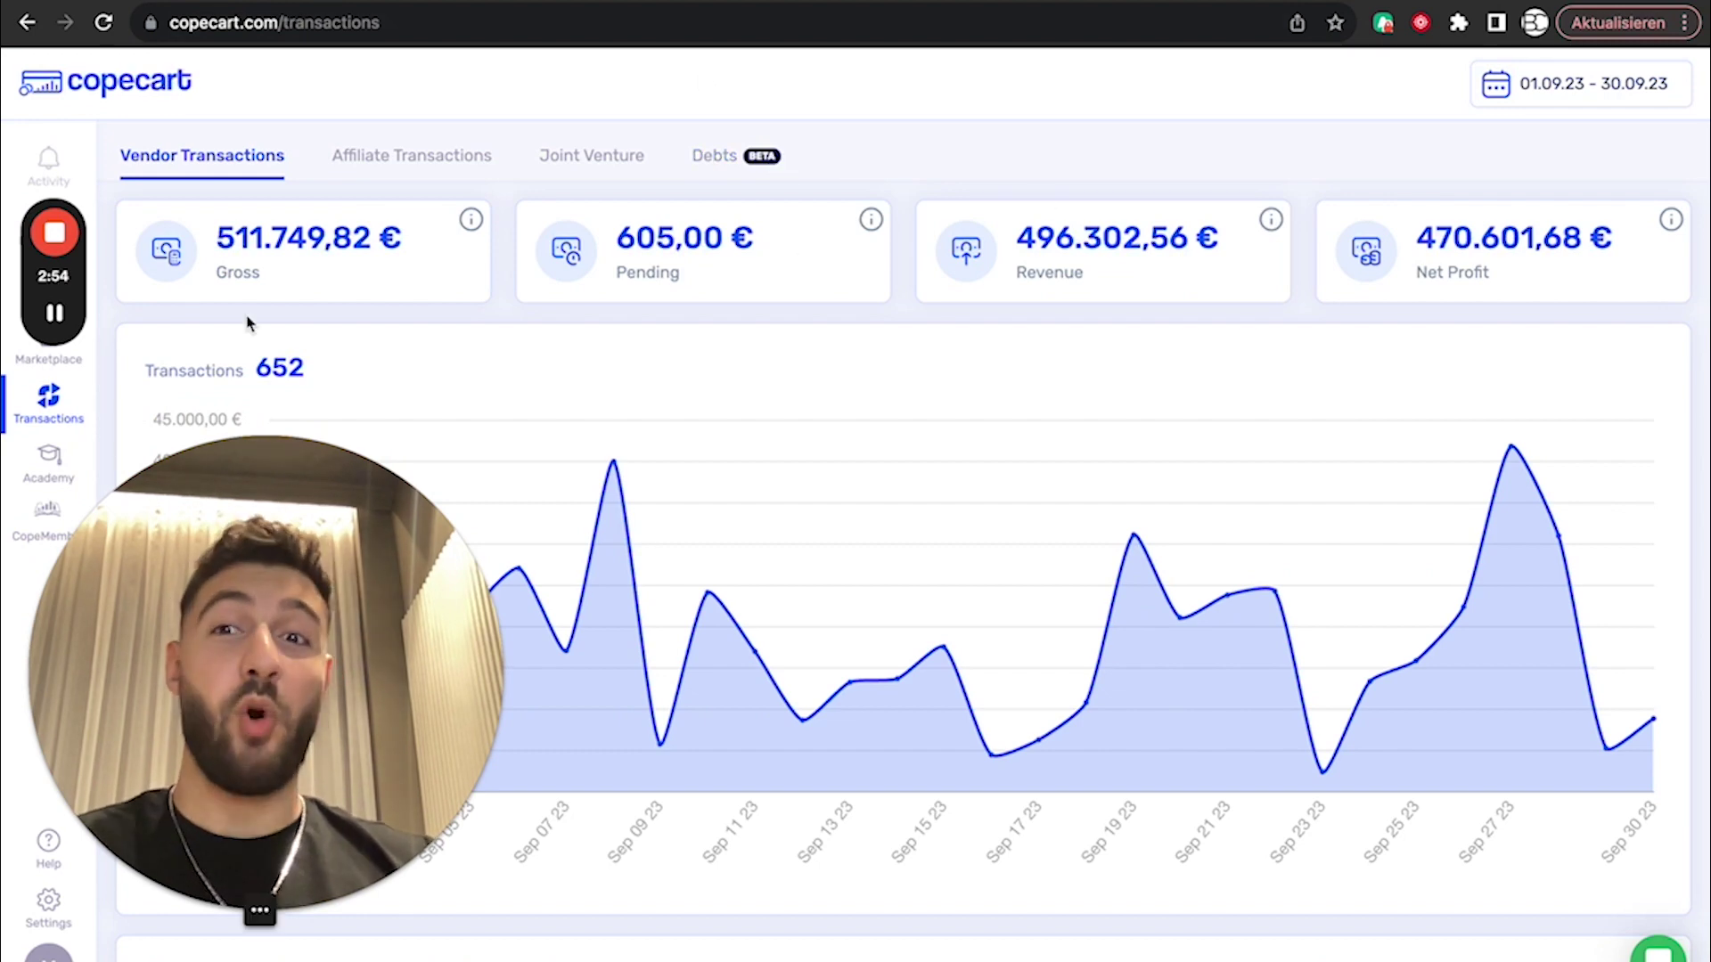
click(624, 23)
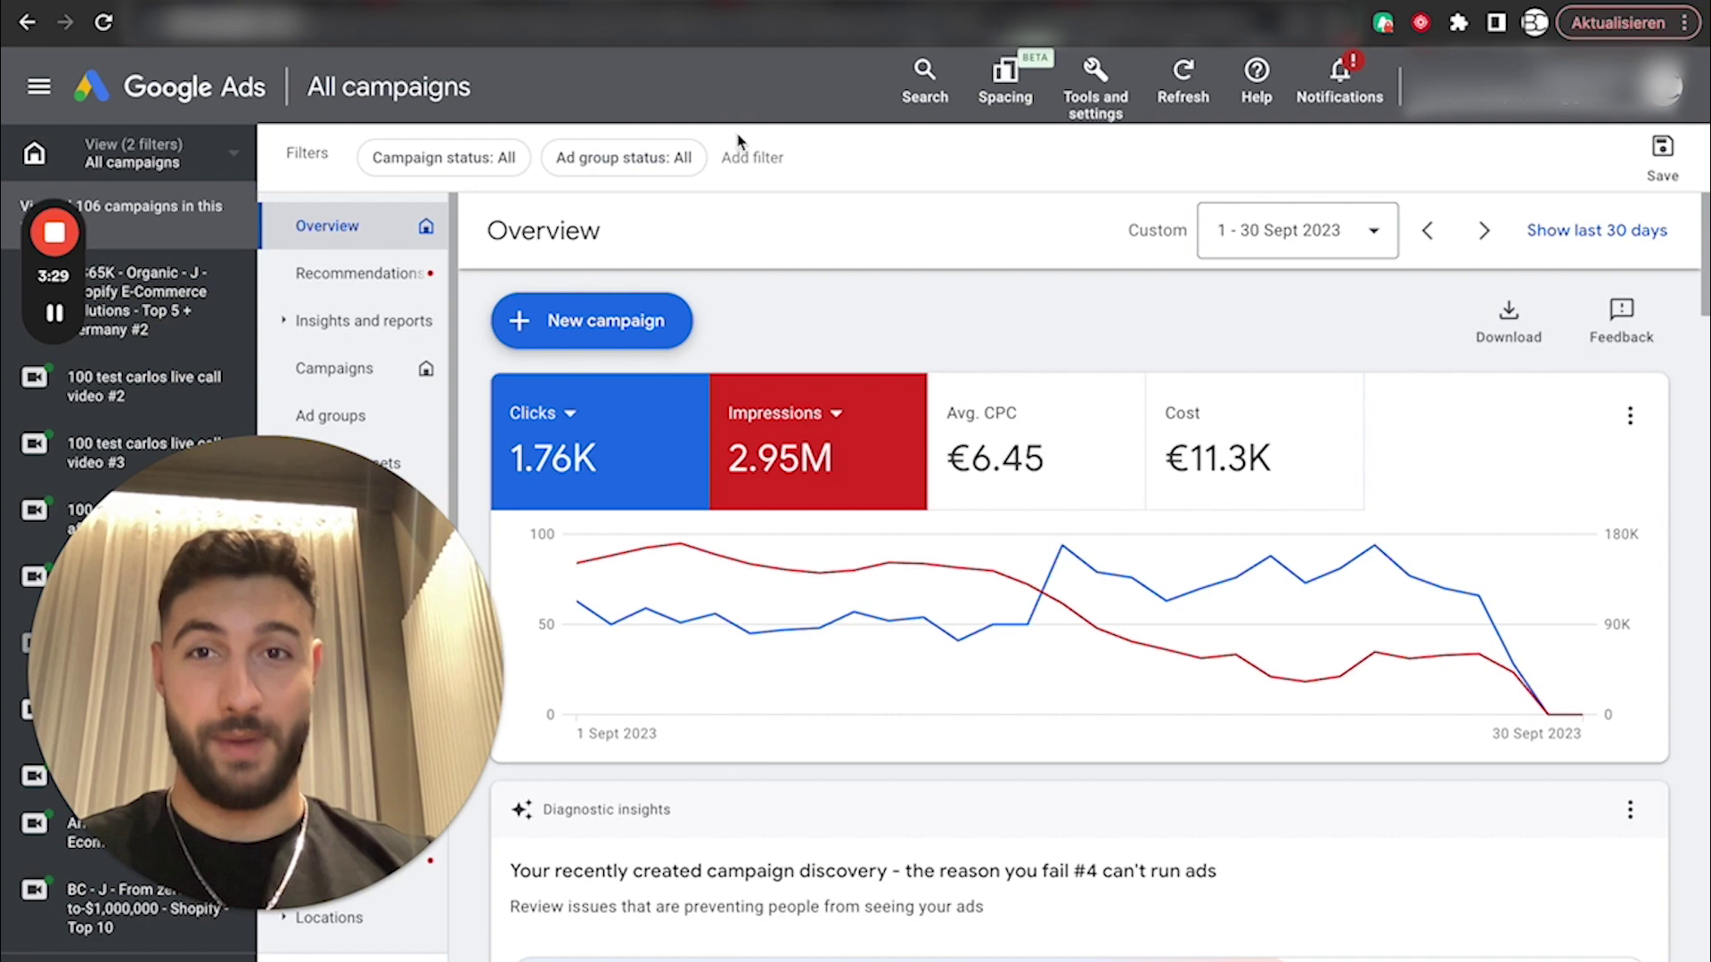
Show the whole Funnel Breakdown diagram and select the PERSON and Discovery ads starting shapes.
click(89, 2)
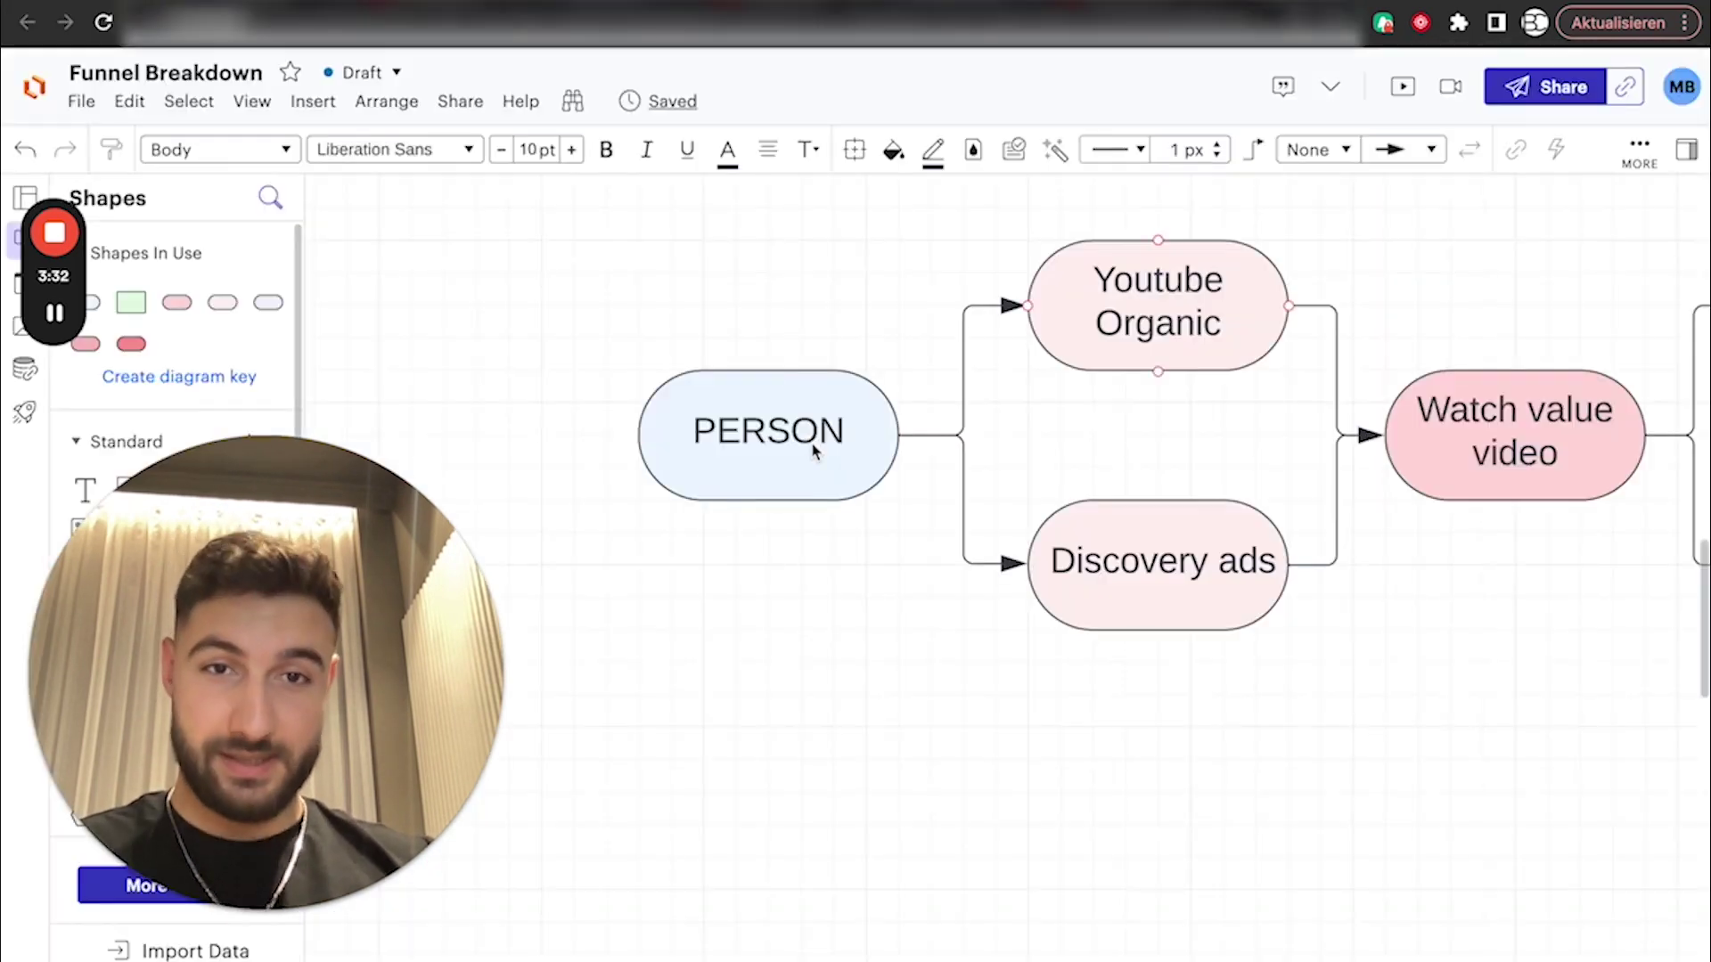
scroll(774, 552, down, 3)
scroll(773, 552, down, 5)
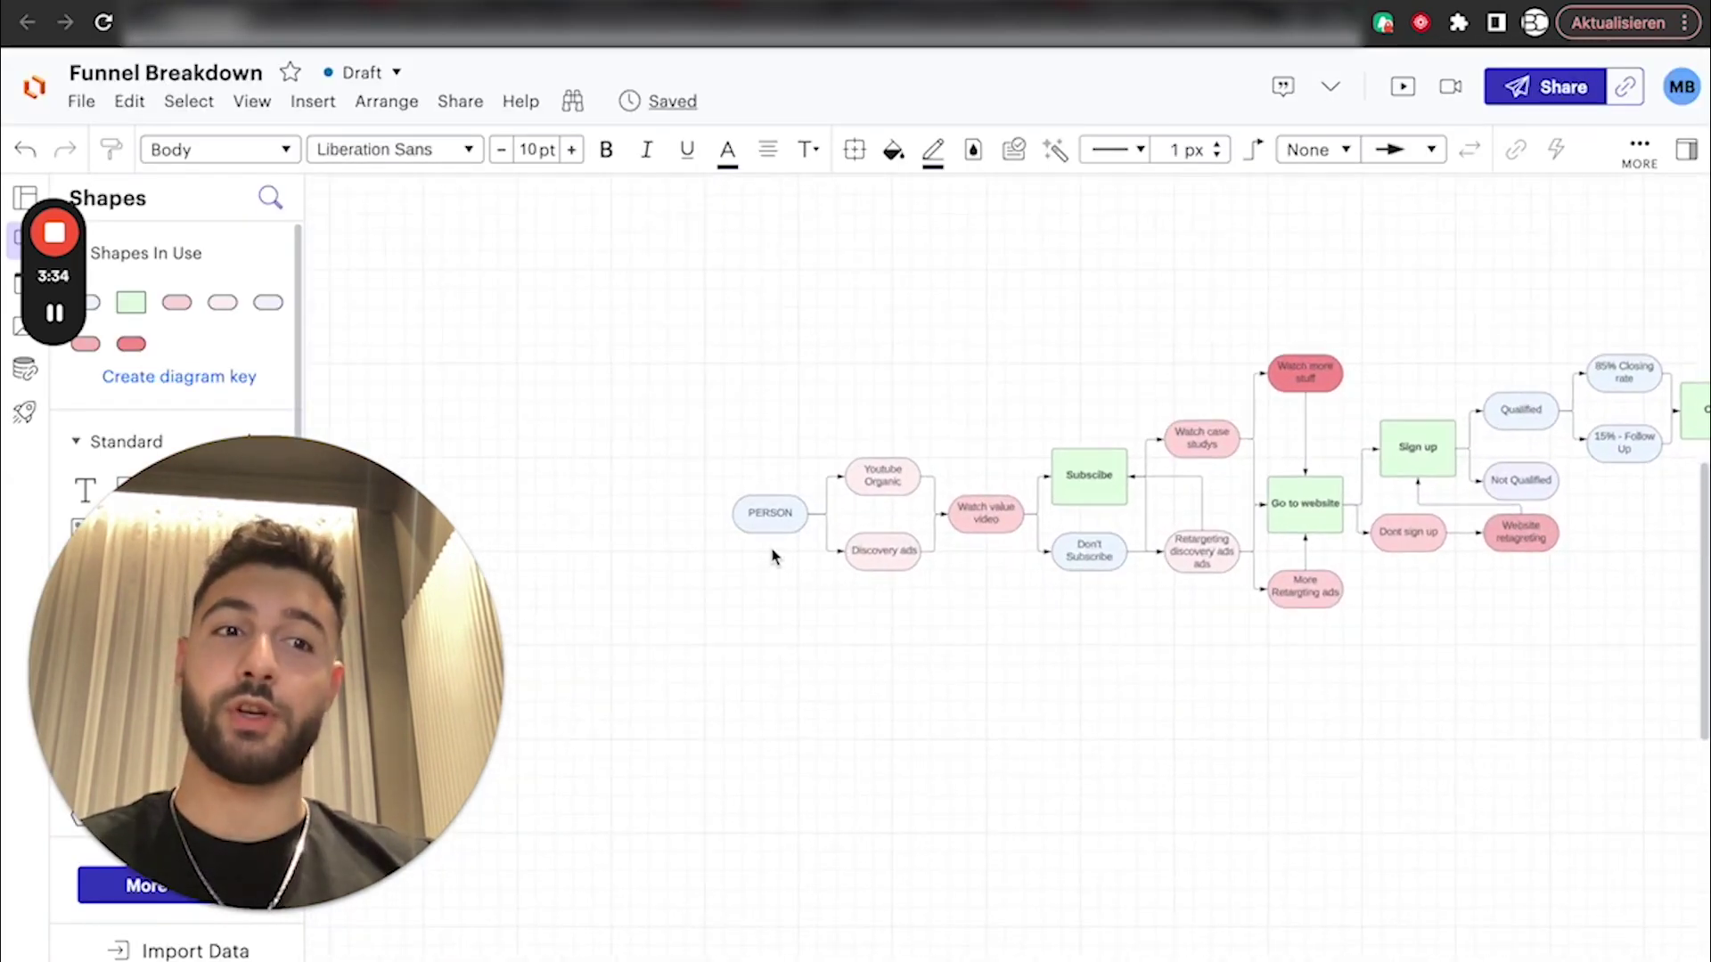
scroll(773, 555, up, 10)
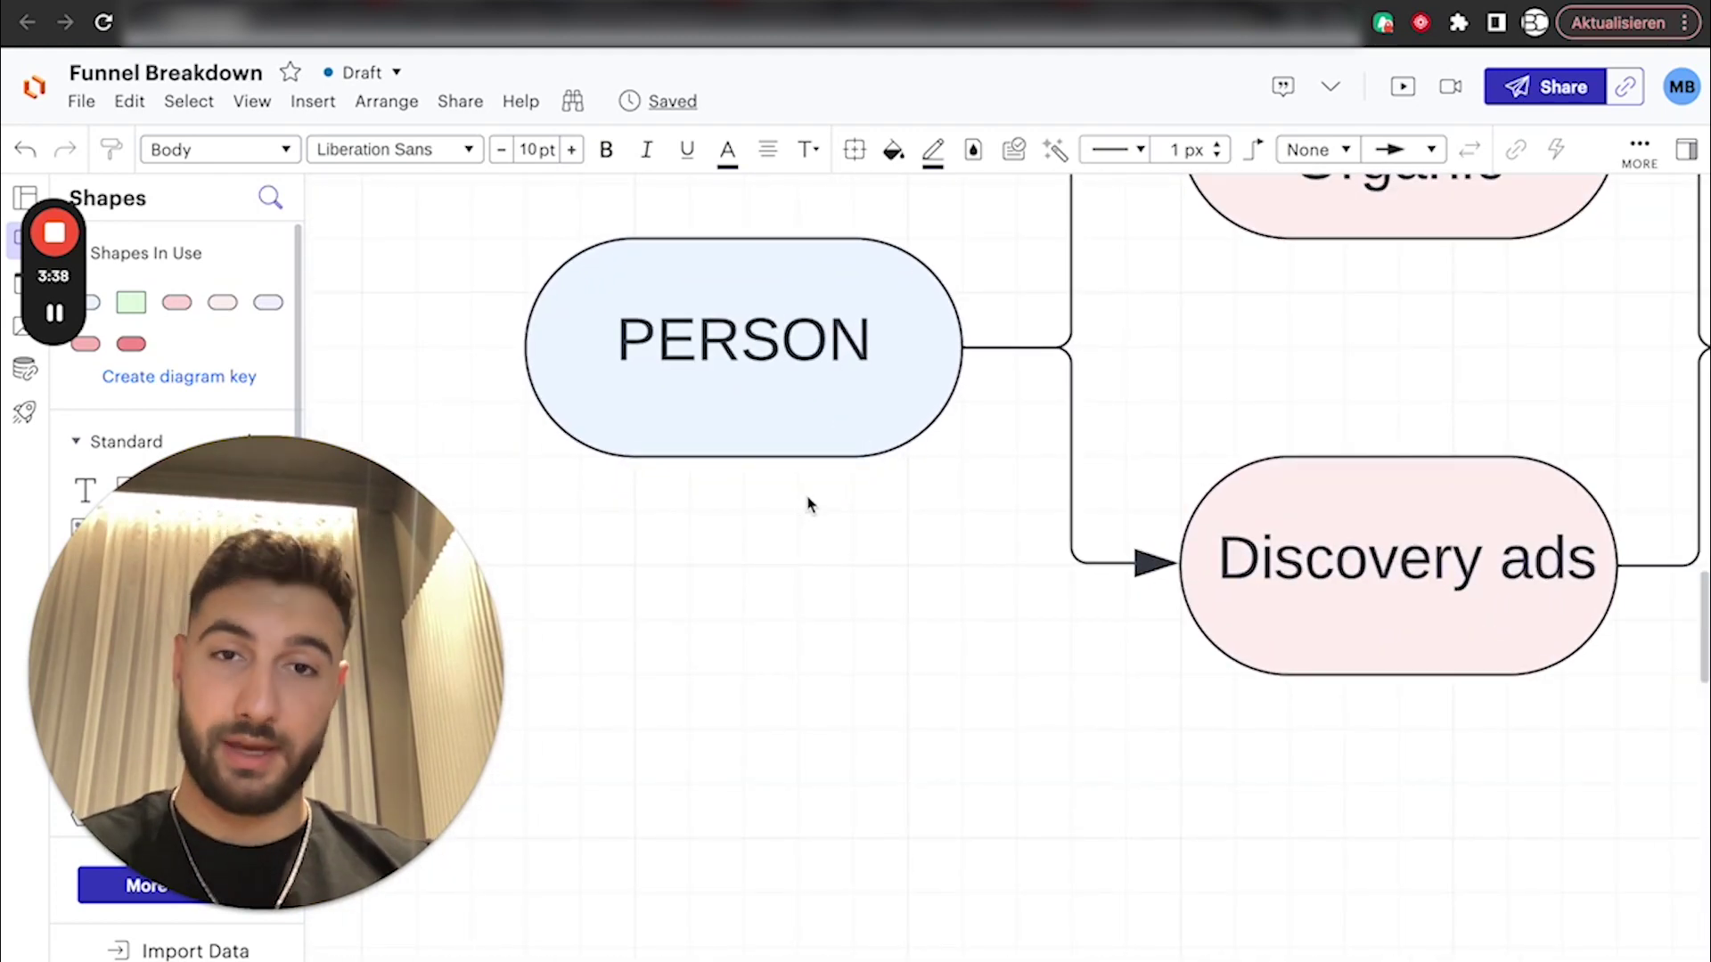
drag(1076, 536, 1024, 846)
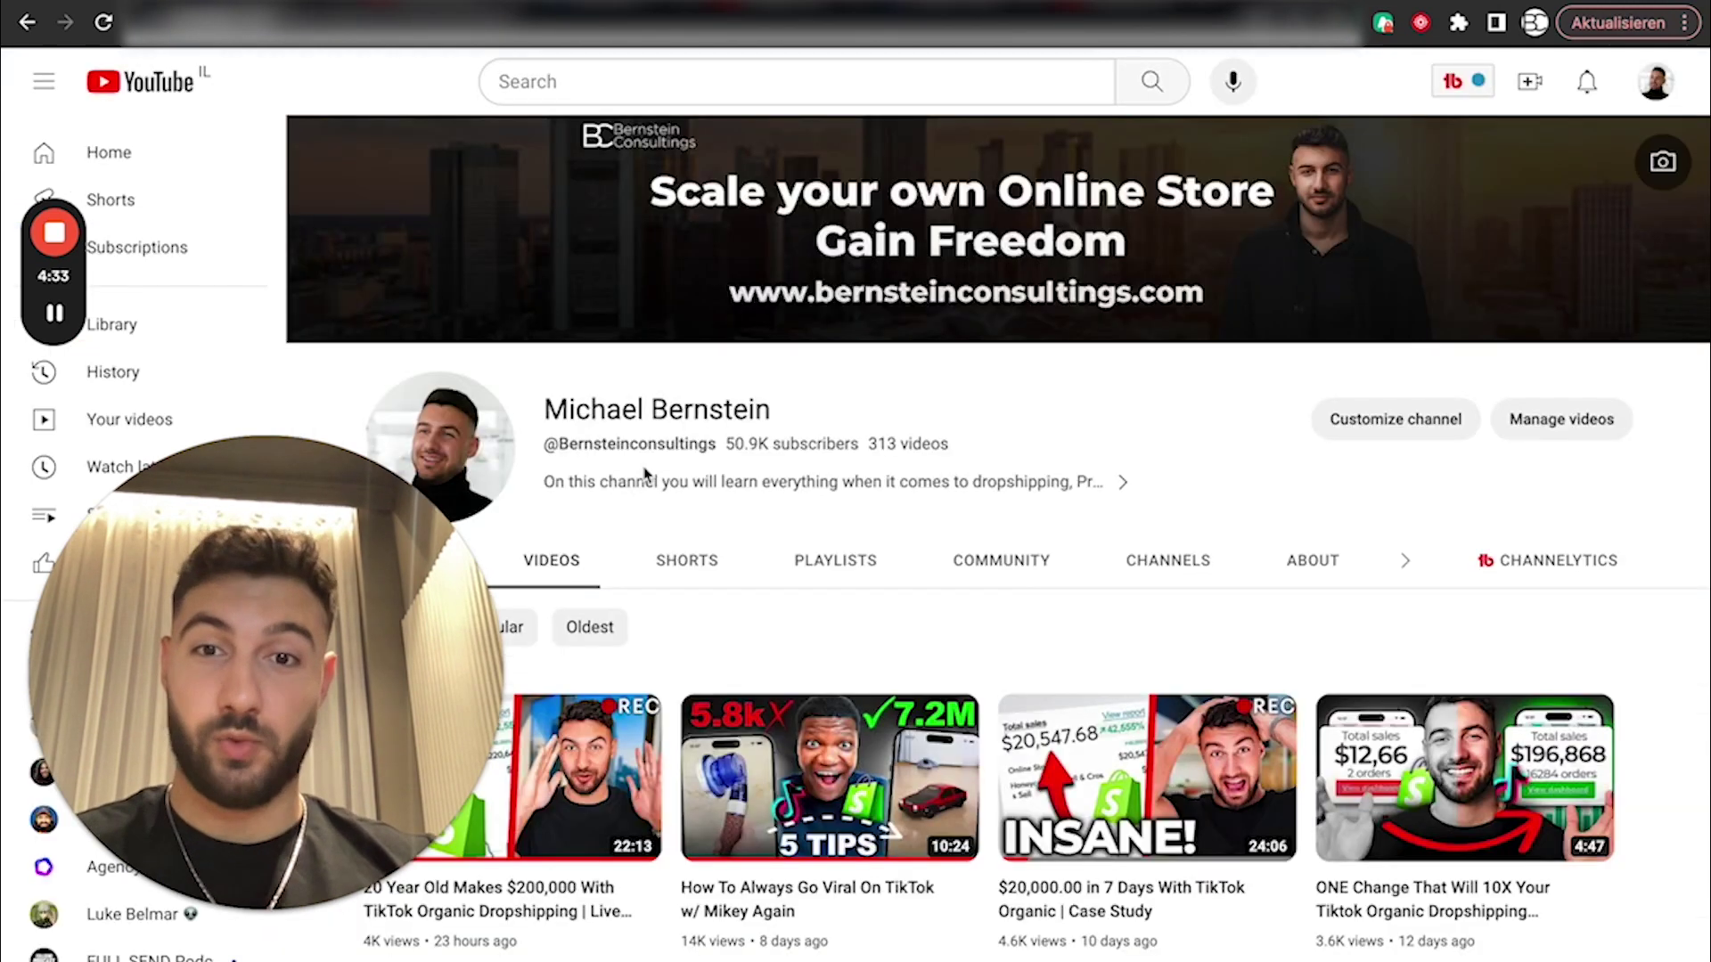
Sort the channel's videos by Popular and scroll through the grid, led by an 859K-view video.
scroll(645, 473, down, 2)
click(494, 448)
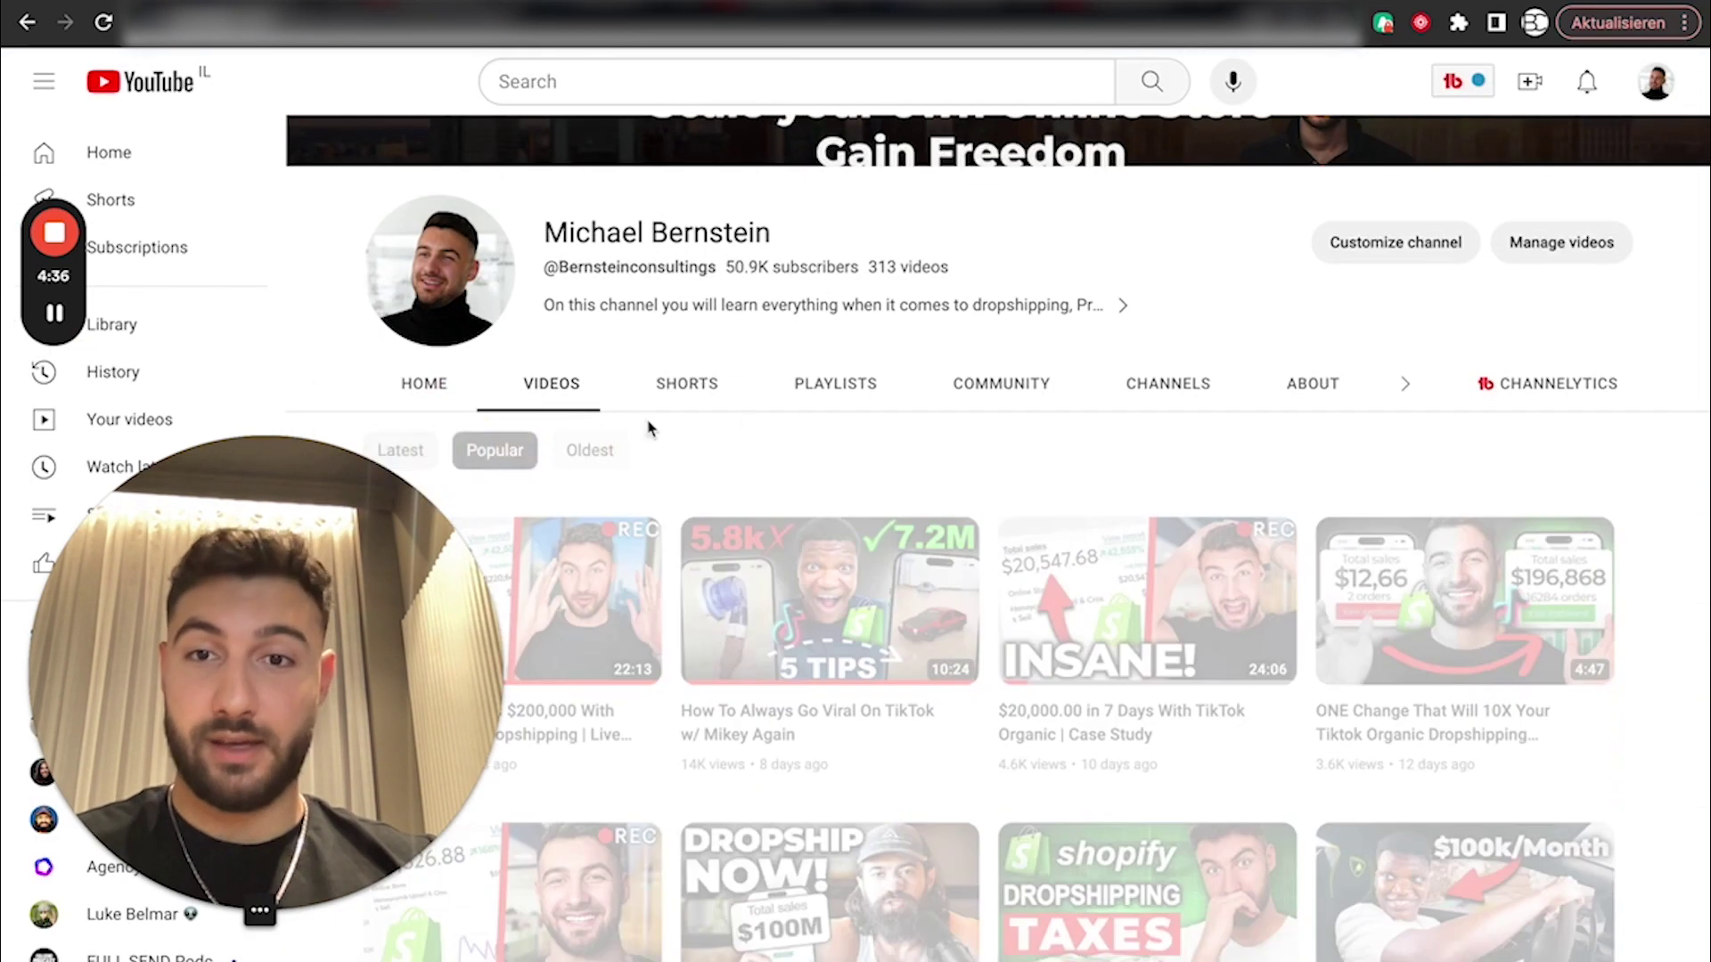
scroll(699, 470, down, 2)
scroll(688, 306, down, 2)
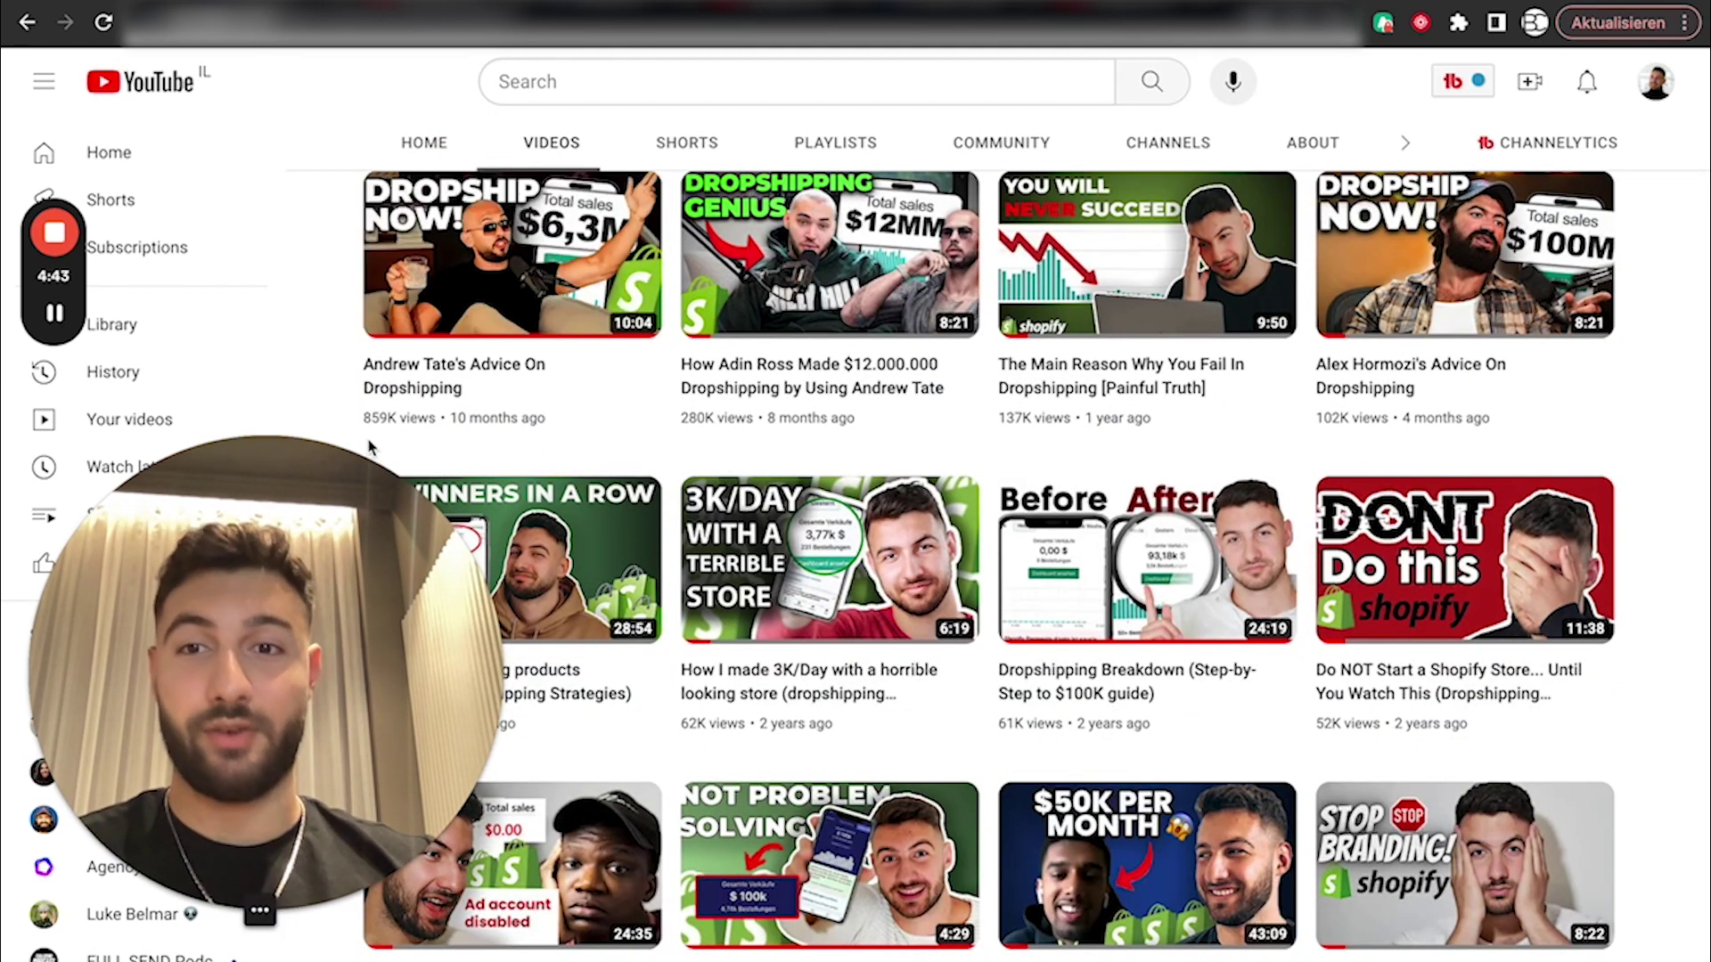
scroll(675, 313, up, 1)
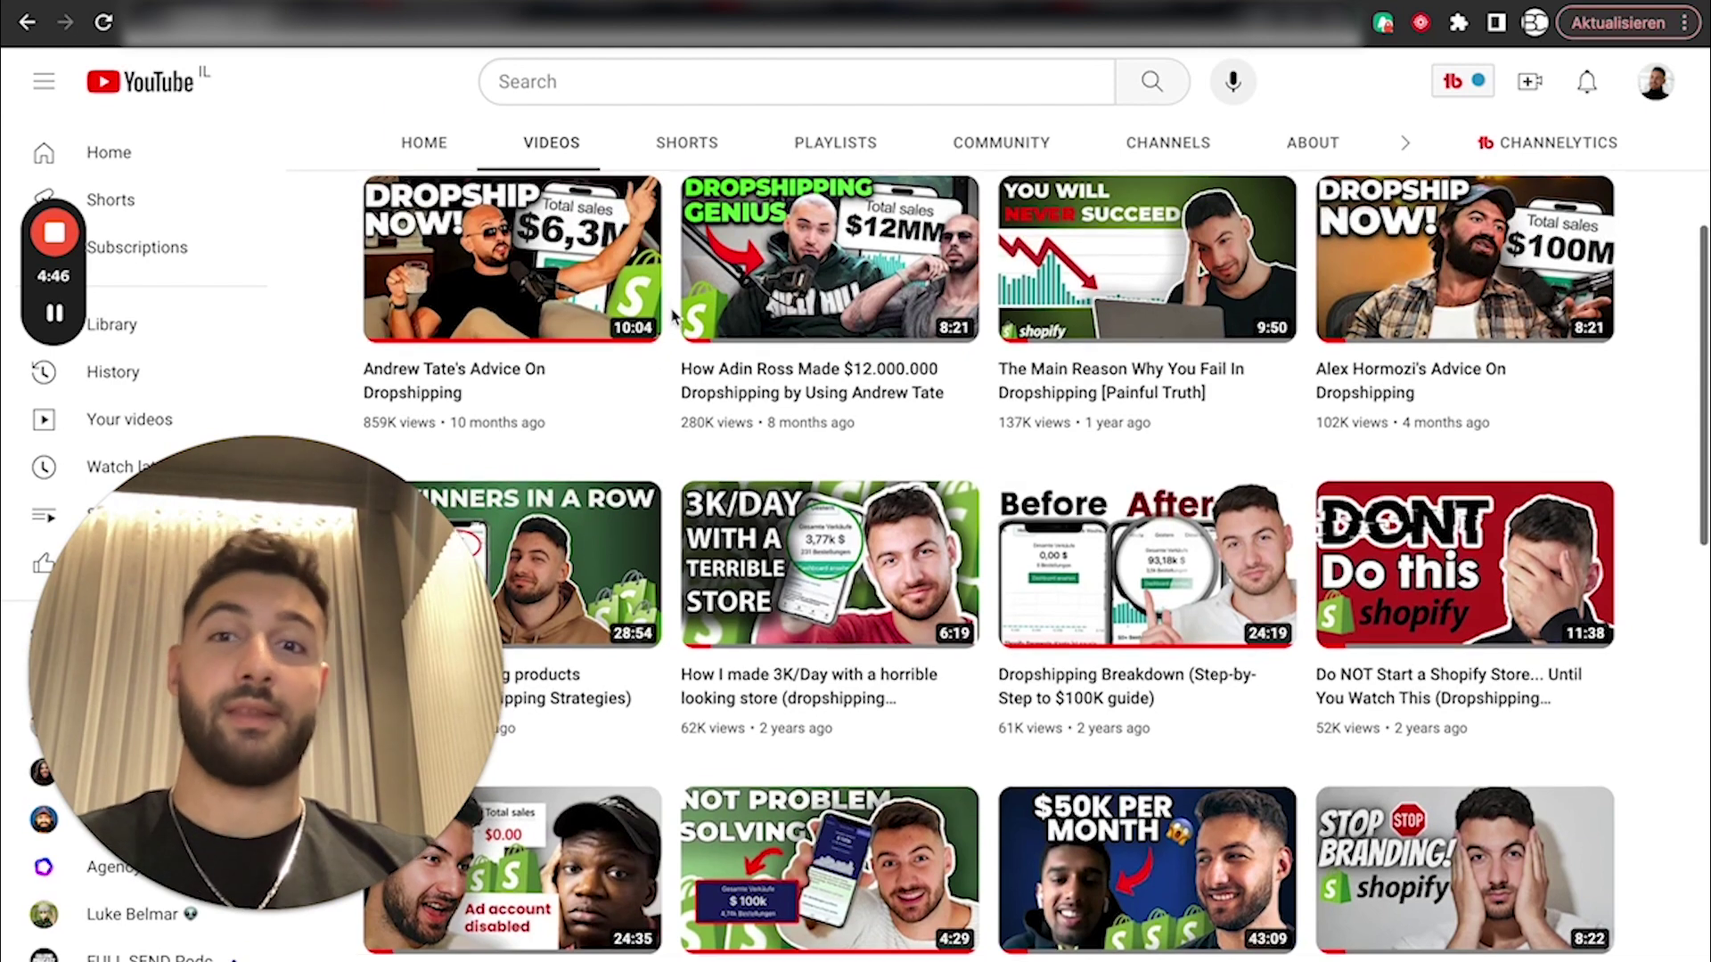
scroll(675, 314, up, 1)
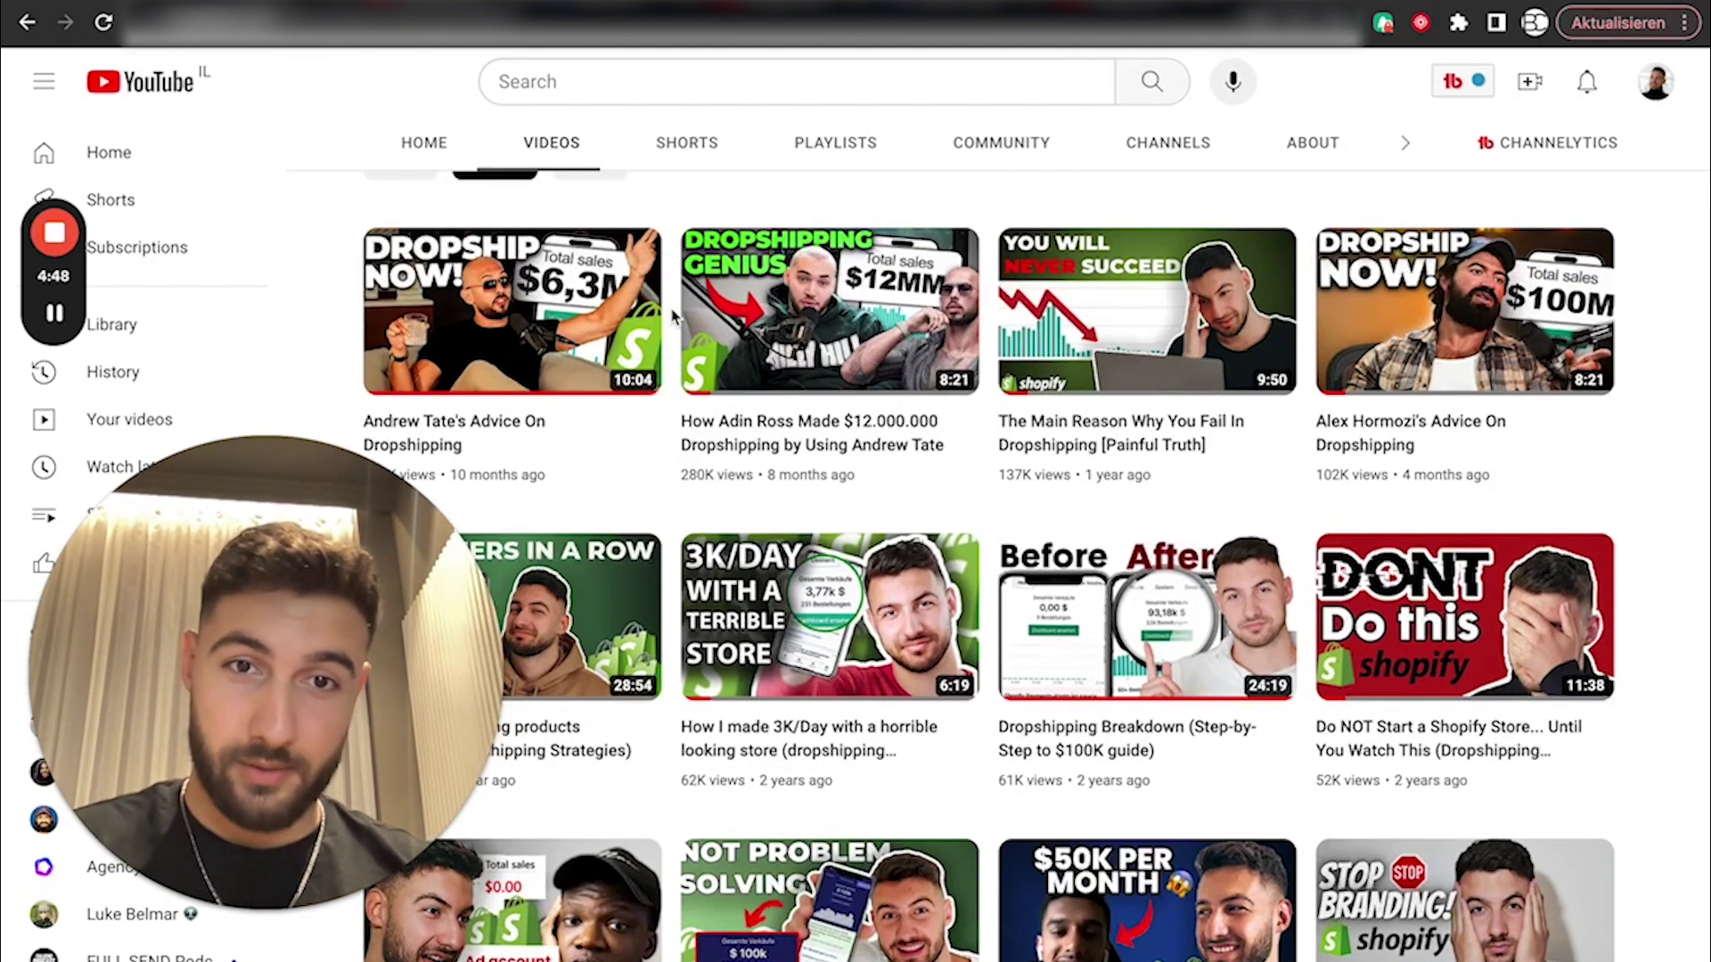
scroll(674, 313, up, 1)
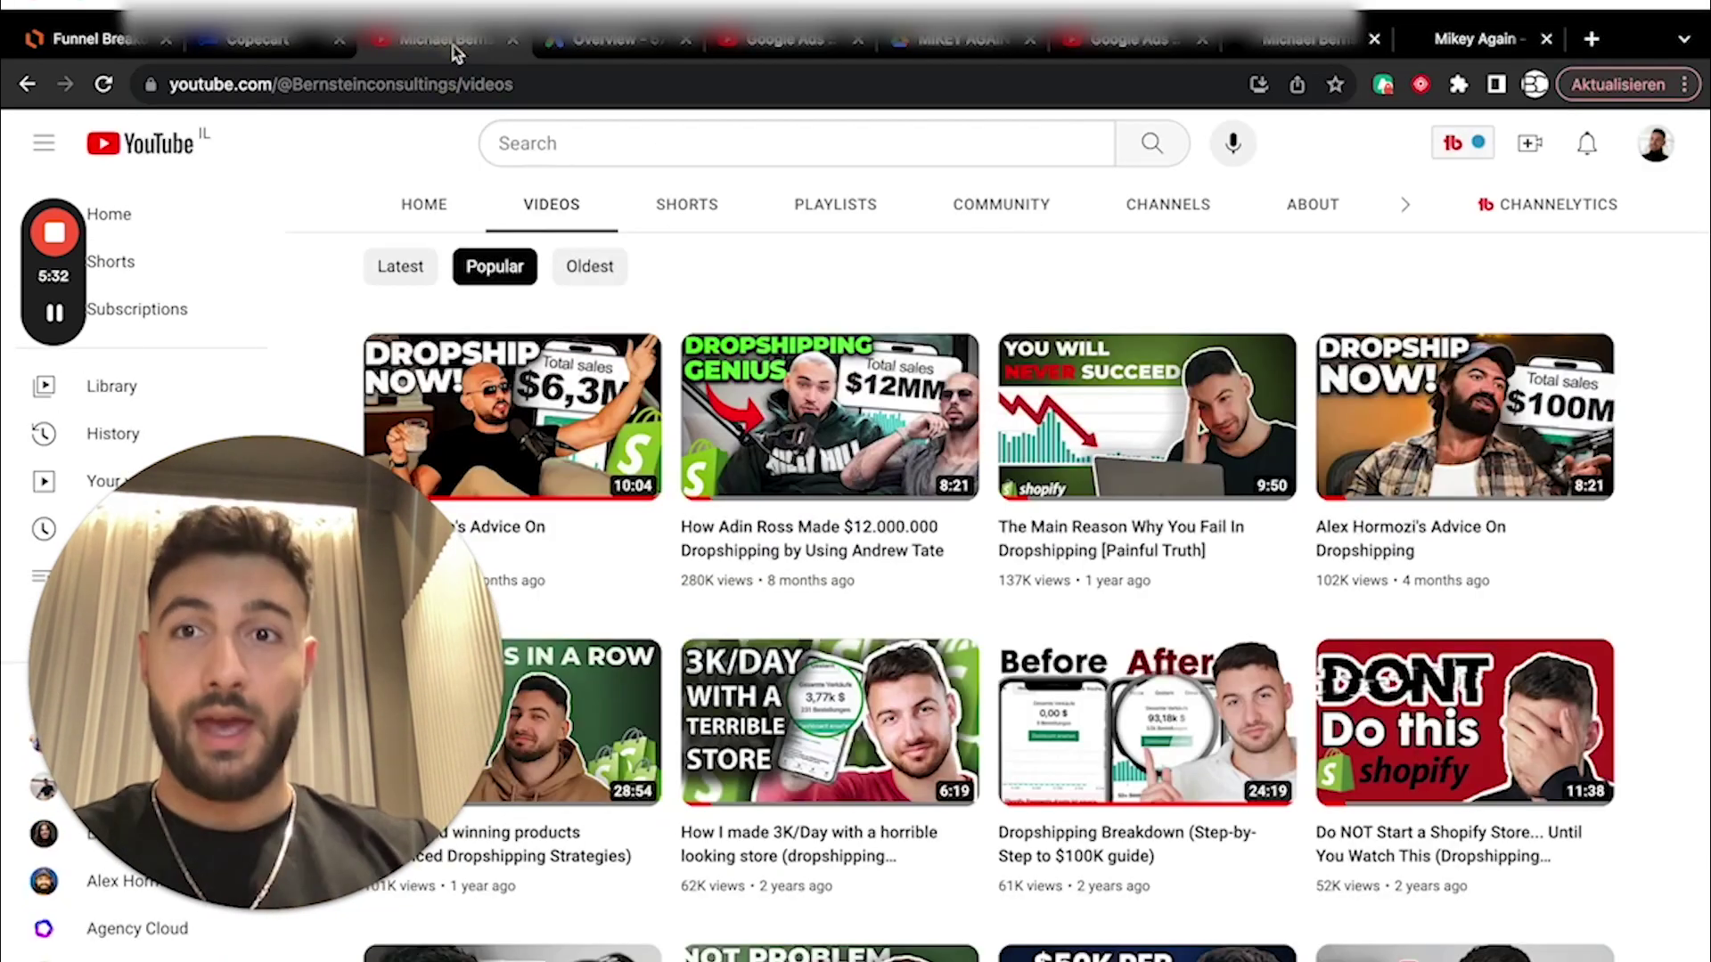
Return to the Funnel Breakdown diagram and select the Discovery ads step.
click(94, 40)
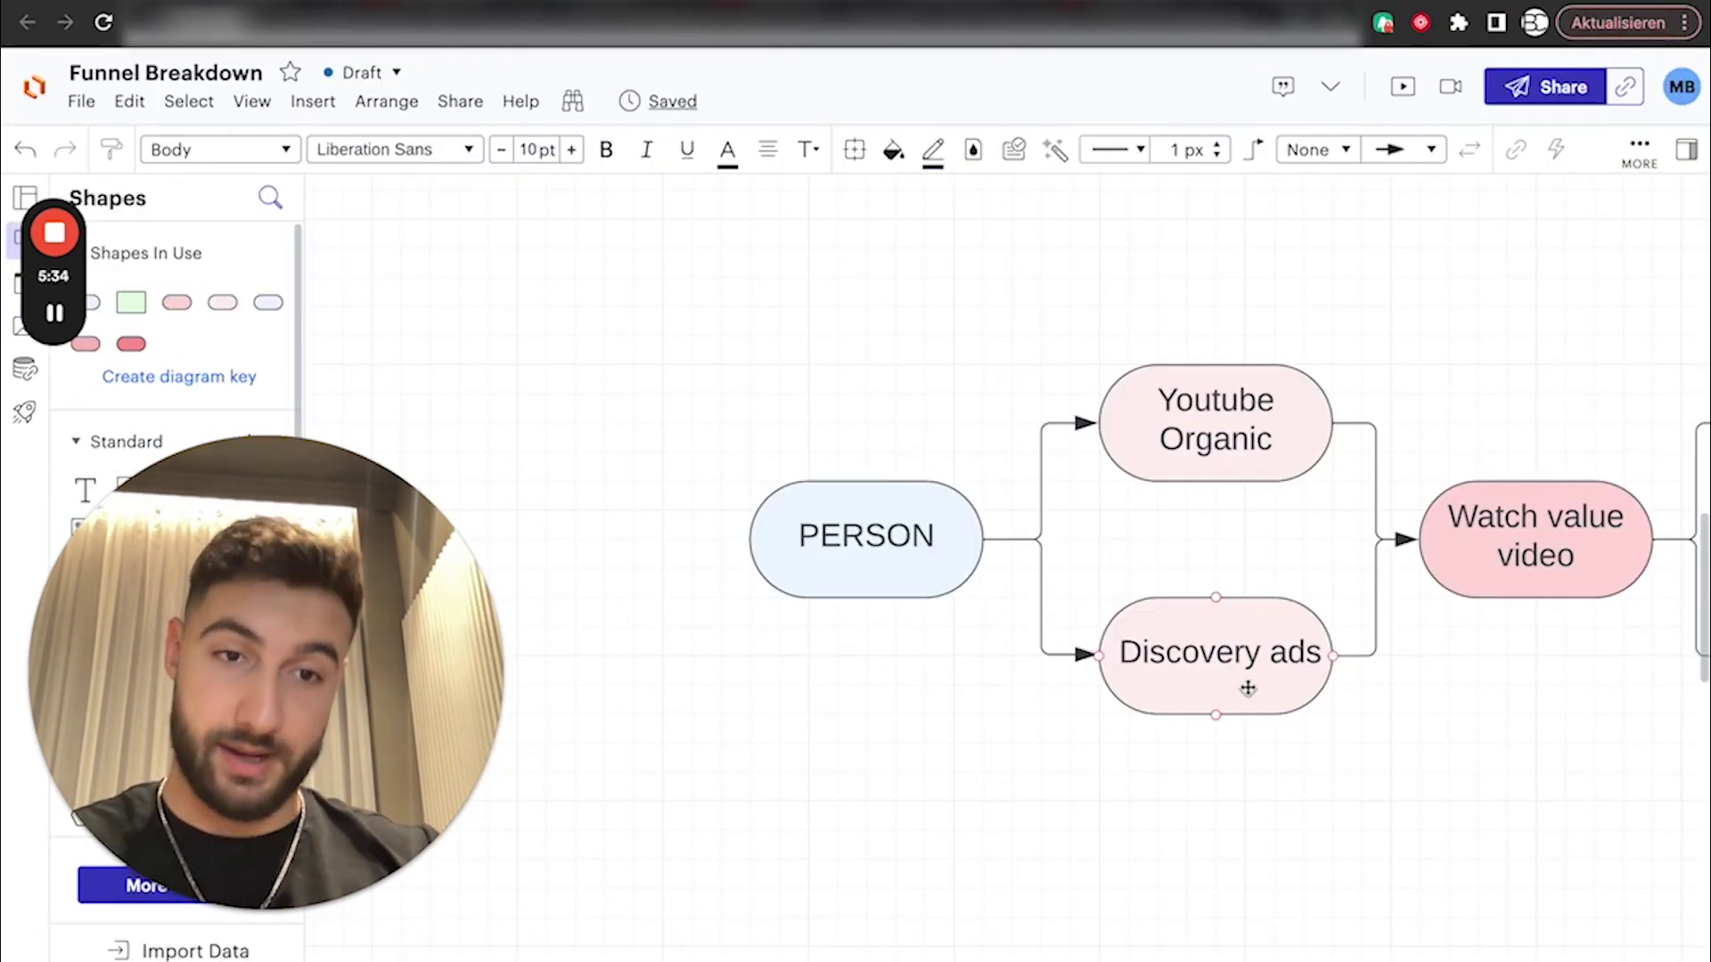
click(1247, 687)
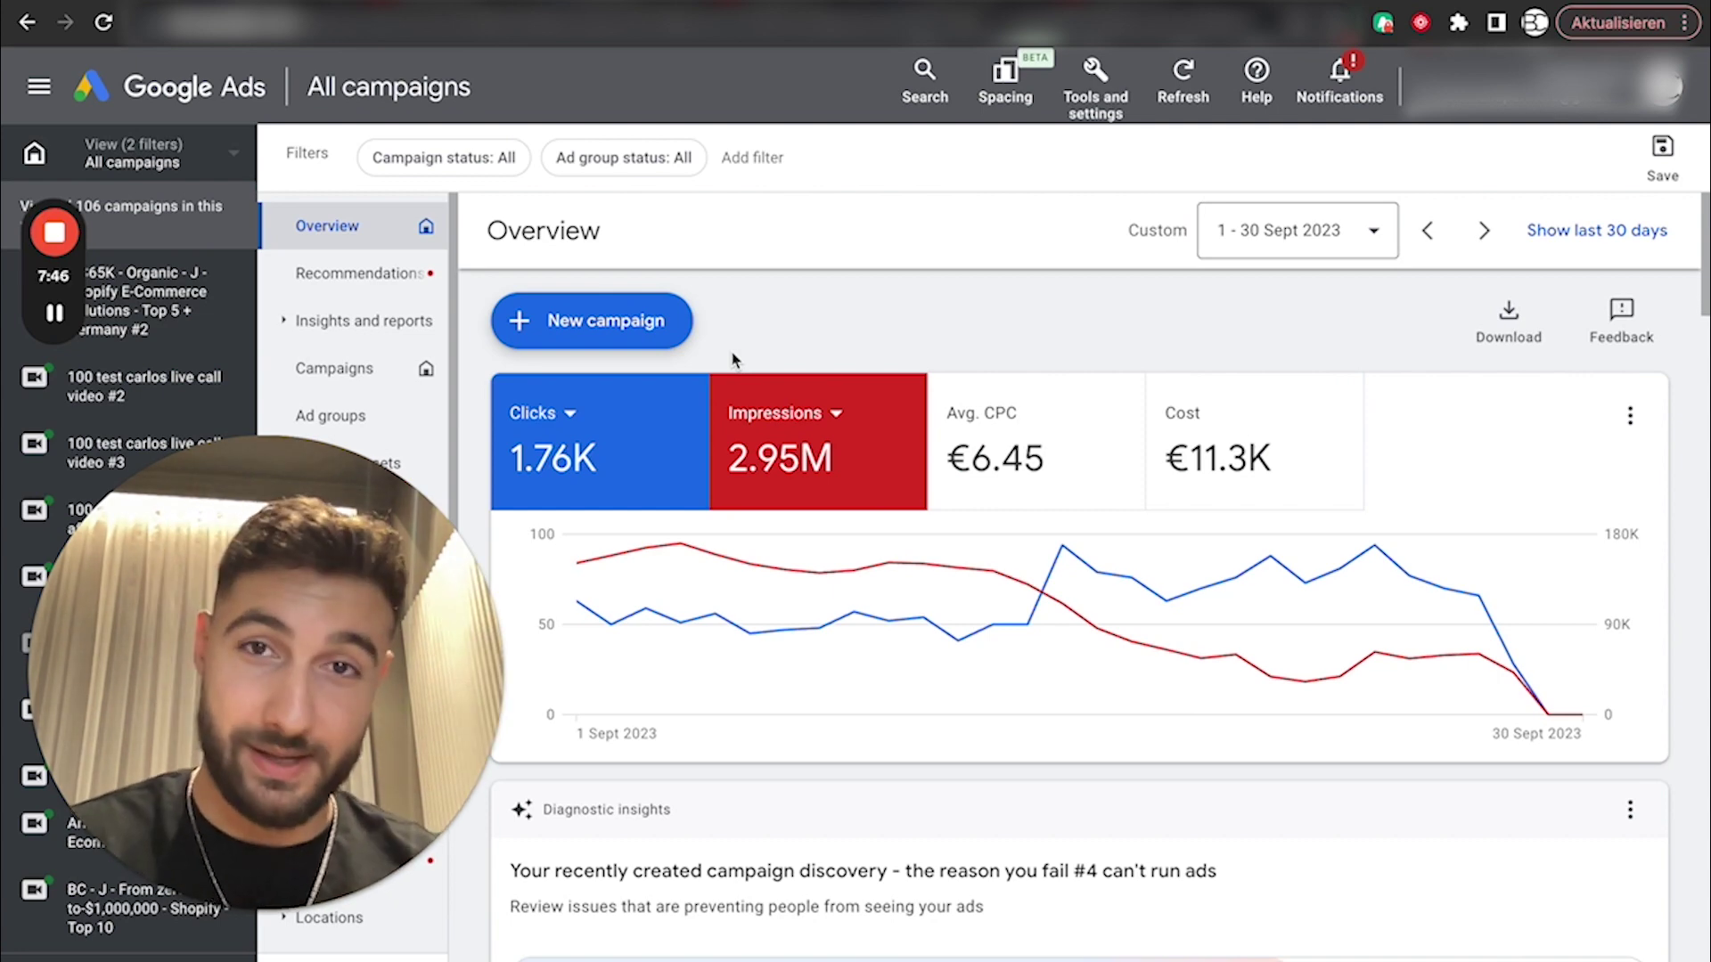
Bring back the Funnel Breakdown tab and pan to centre PERSON and its ad branches.
key(ctrl+Tab)
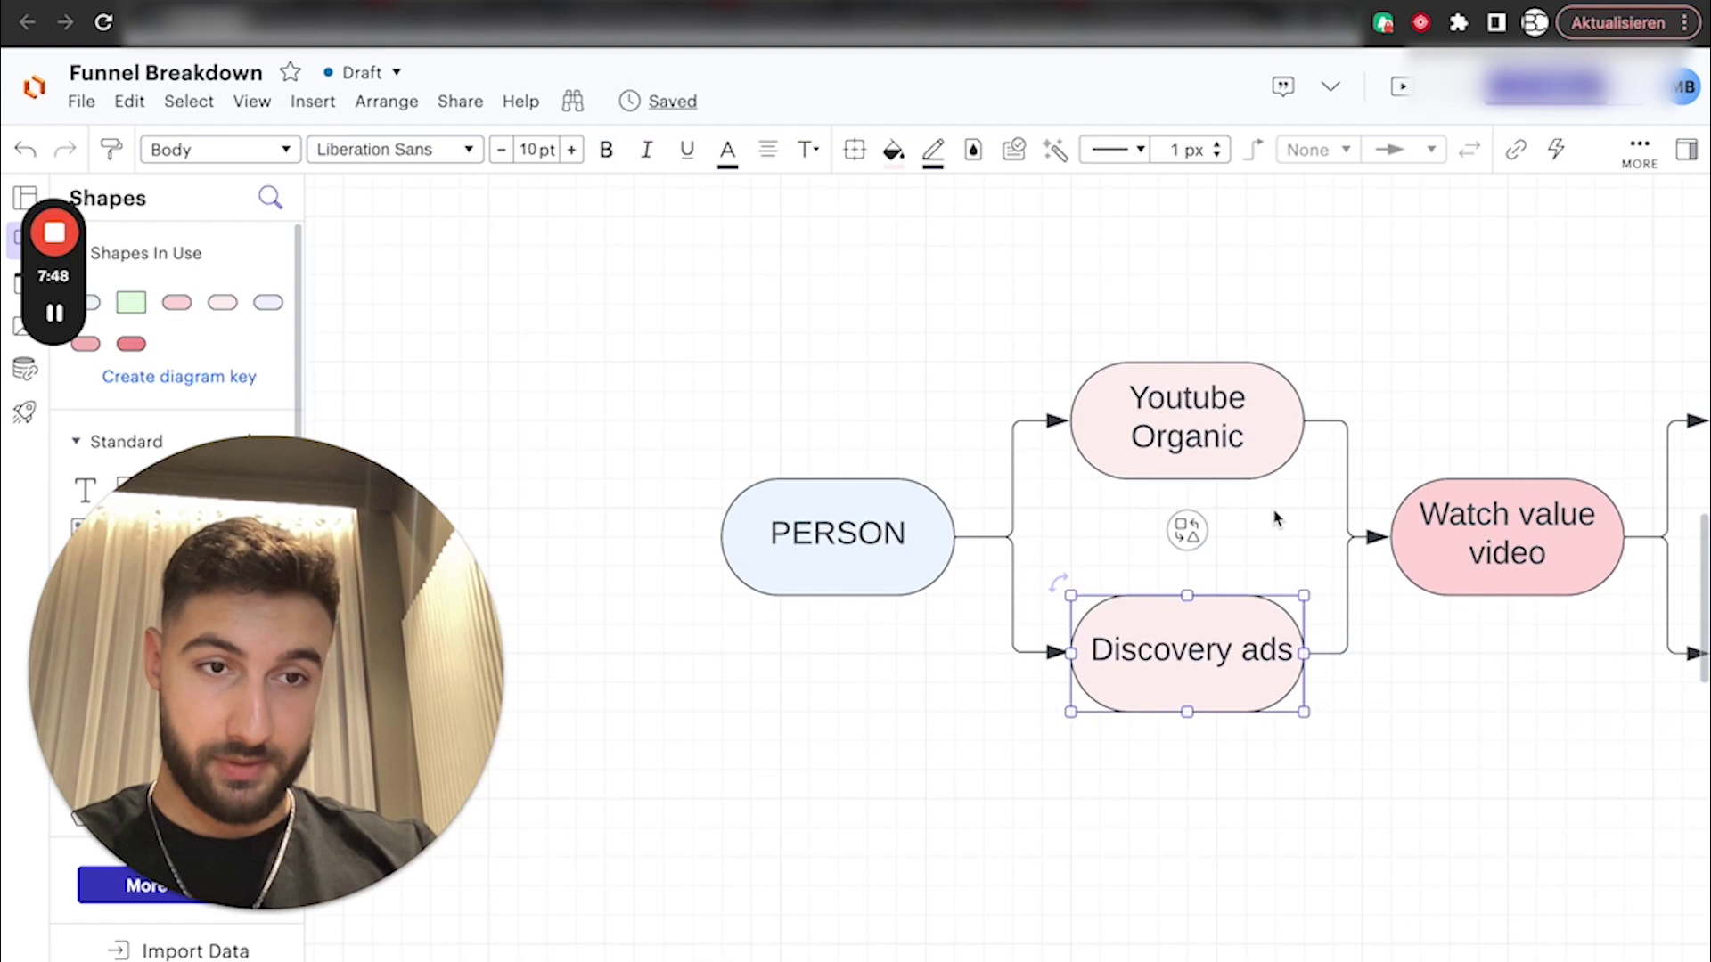
scroll(1274, 516, right, 3)
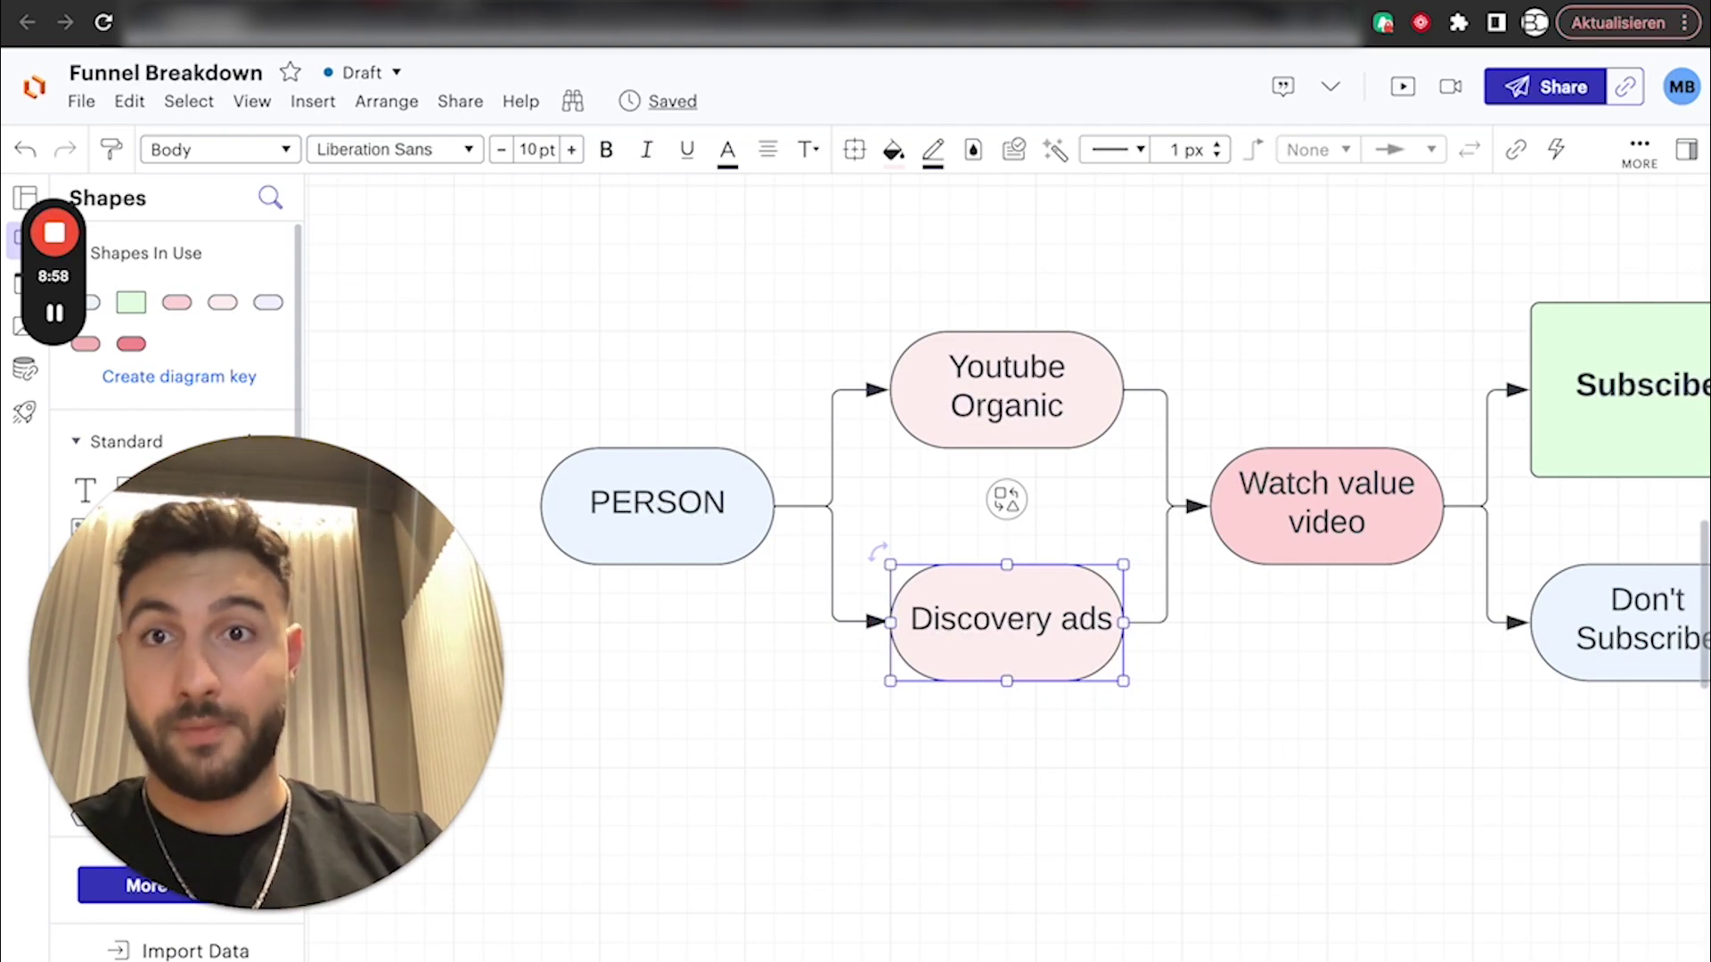
Switch to the YouTube tab with the channel's Popular-sorted videos.
click(481, 13)
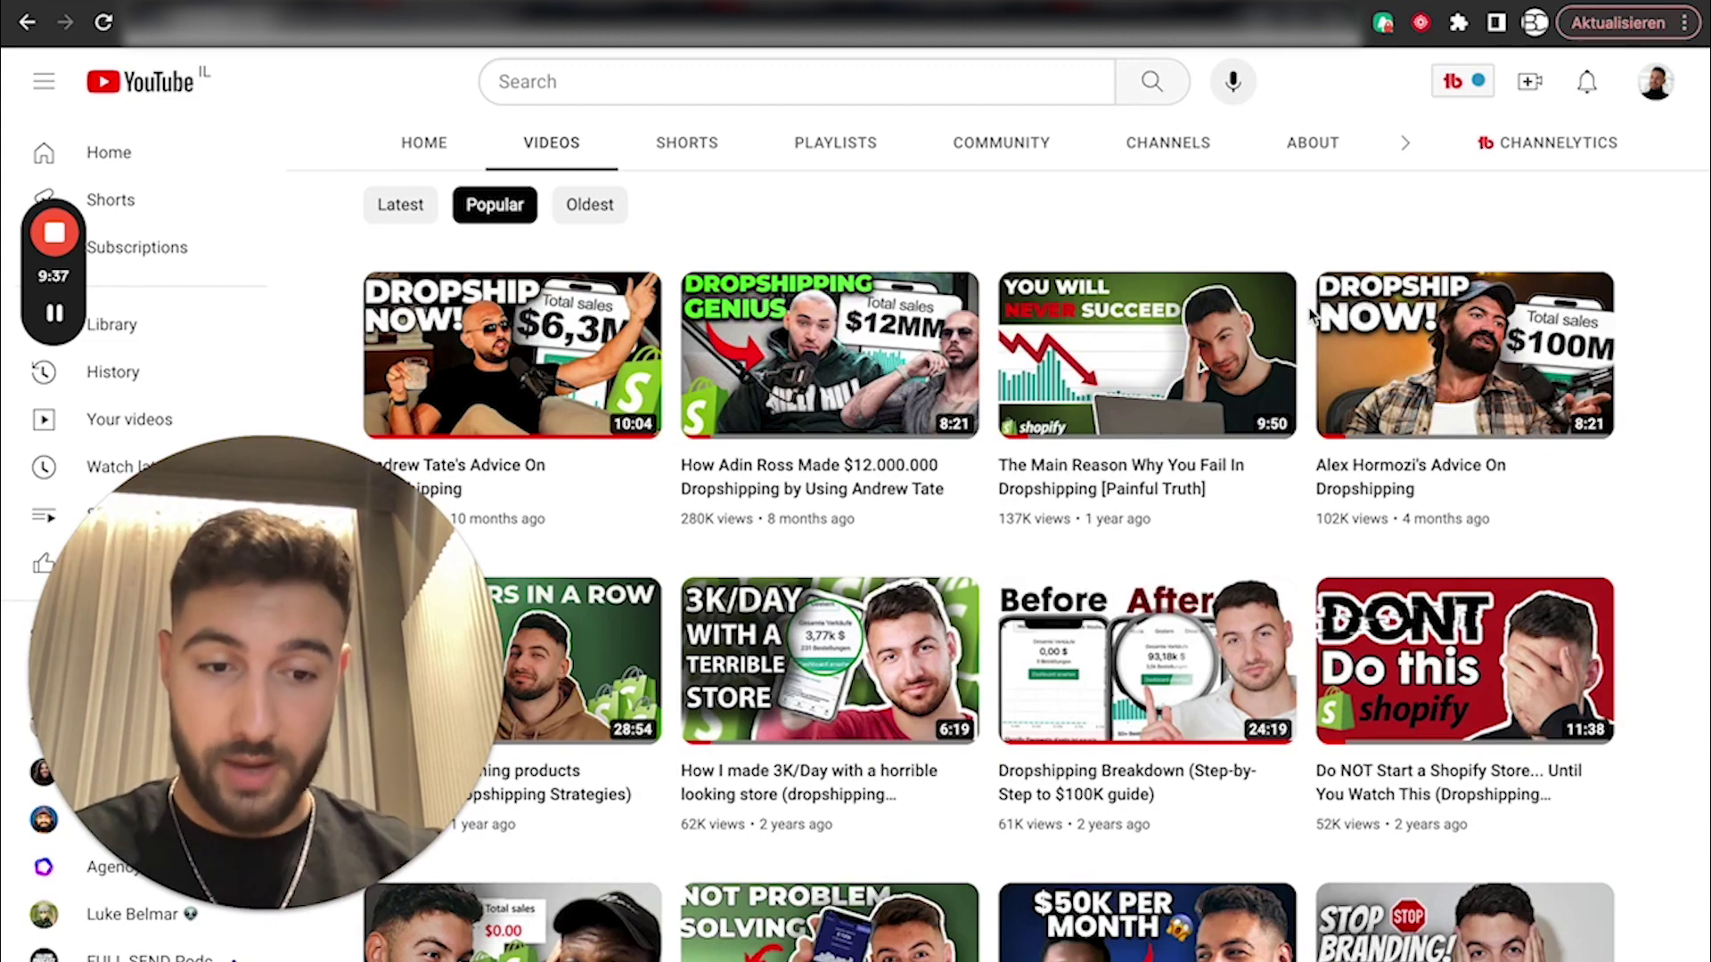
Browse the channel's Popular-sorted video grid and preview one of the videos.
scroll(1311, 314, down, 3)
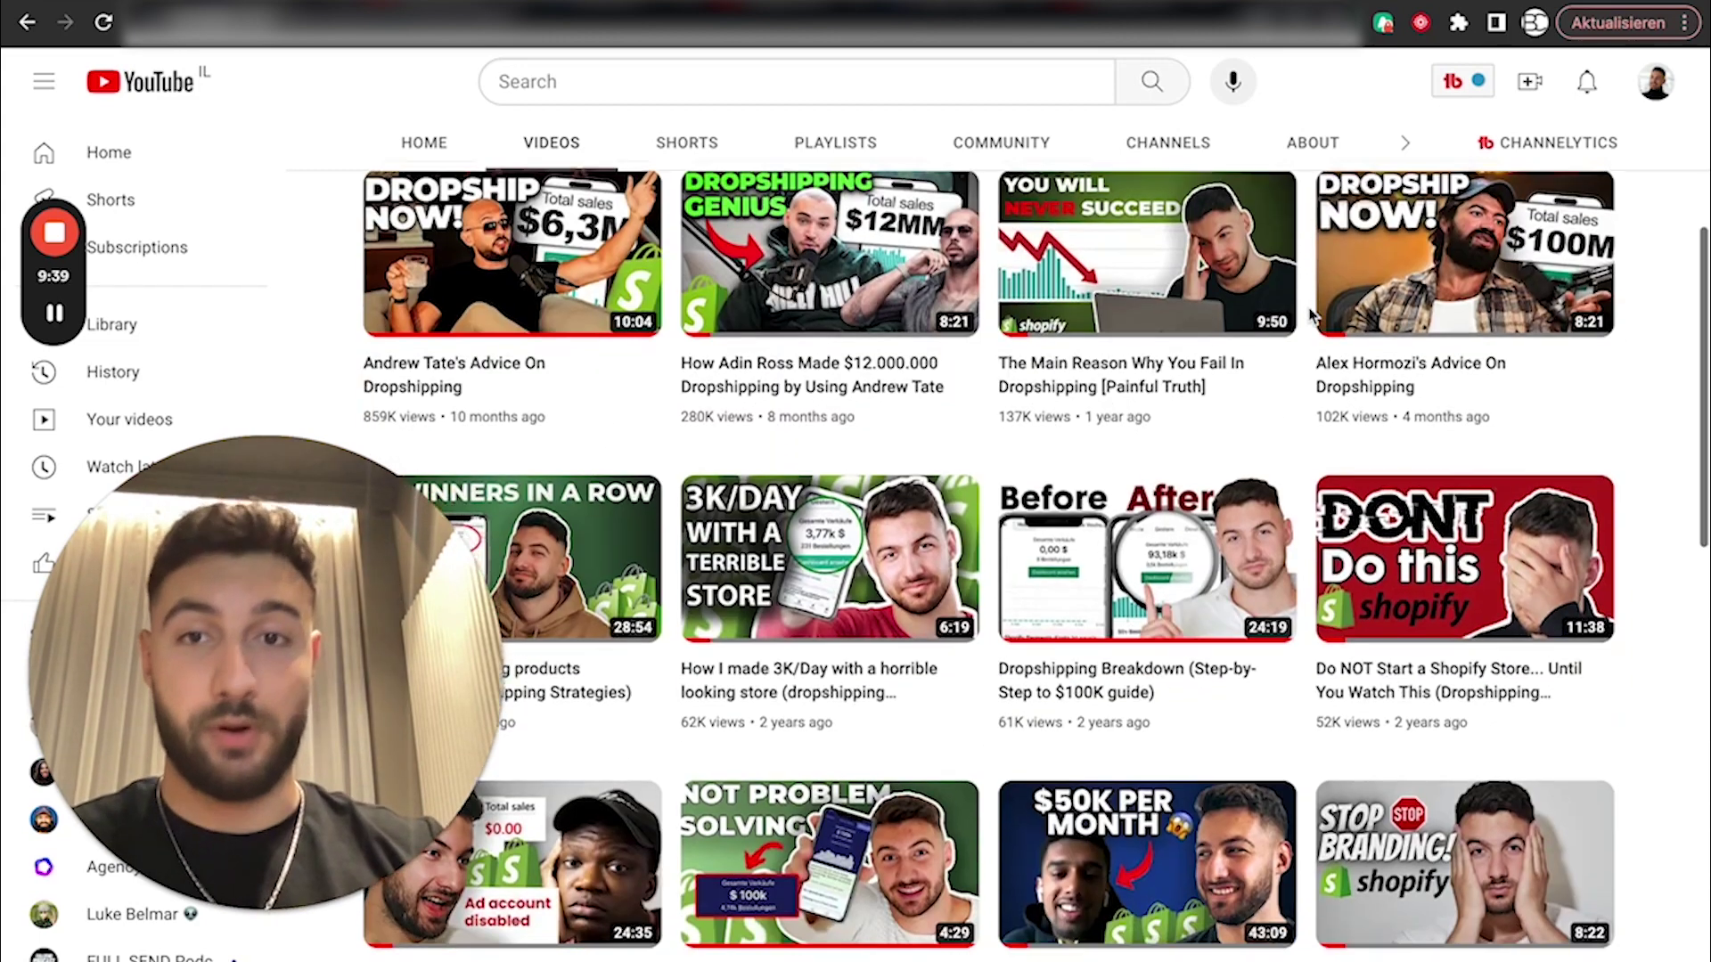
scroll(1310, 217, up, 2)
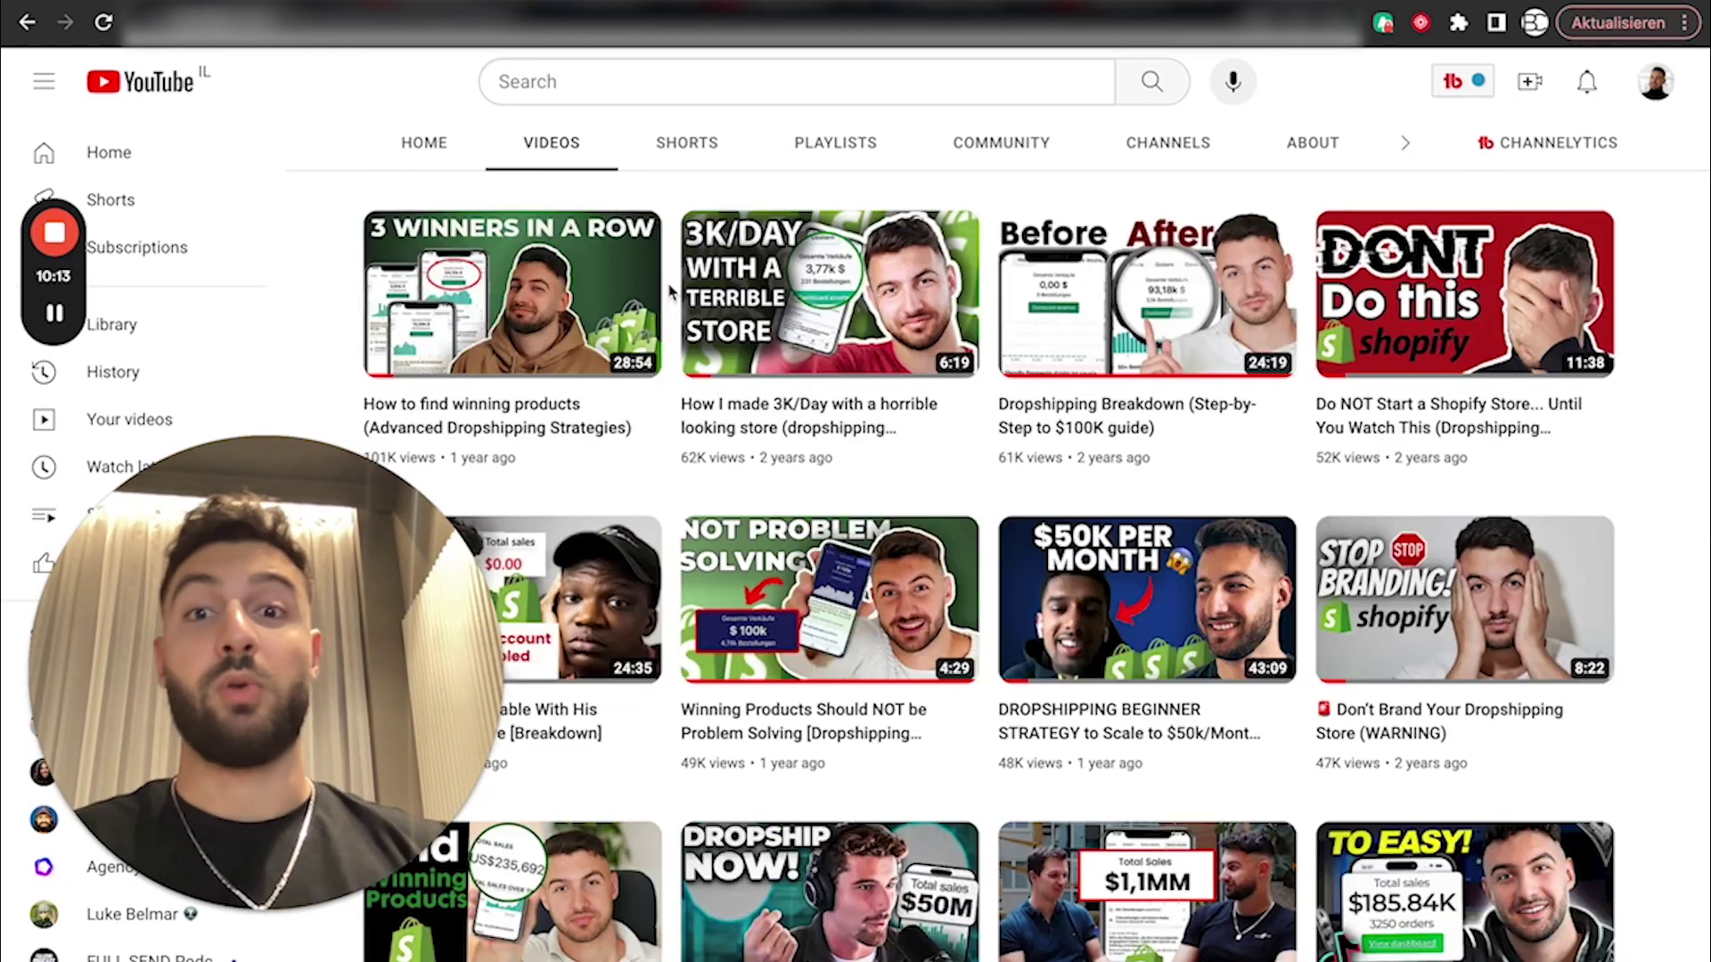
mouse_move(524, 328)
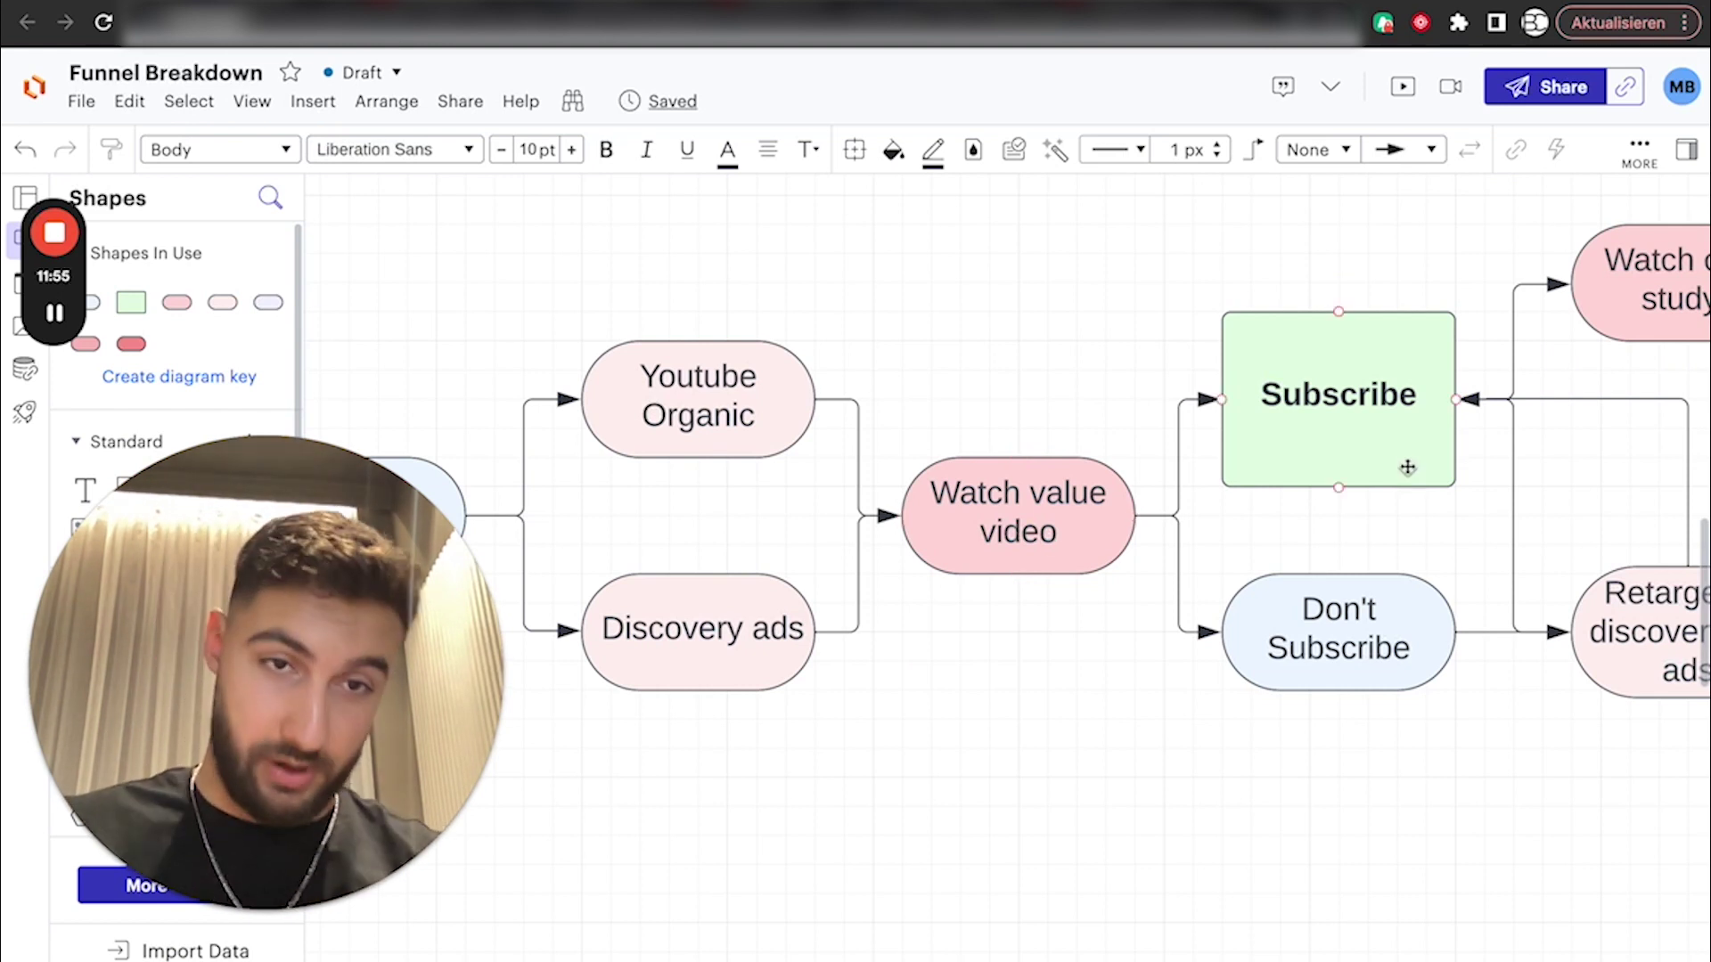
Pan the diagram past Subscribe to the Watch case studys and Retargeting discovery ads steps.
scroll(1388, 419, right, 2)
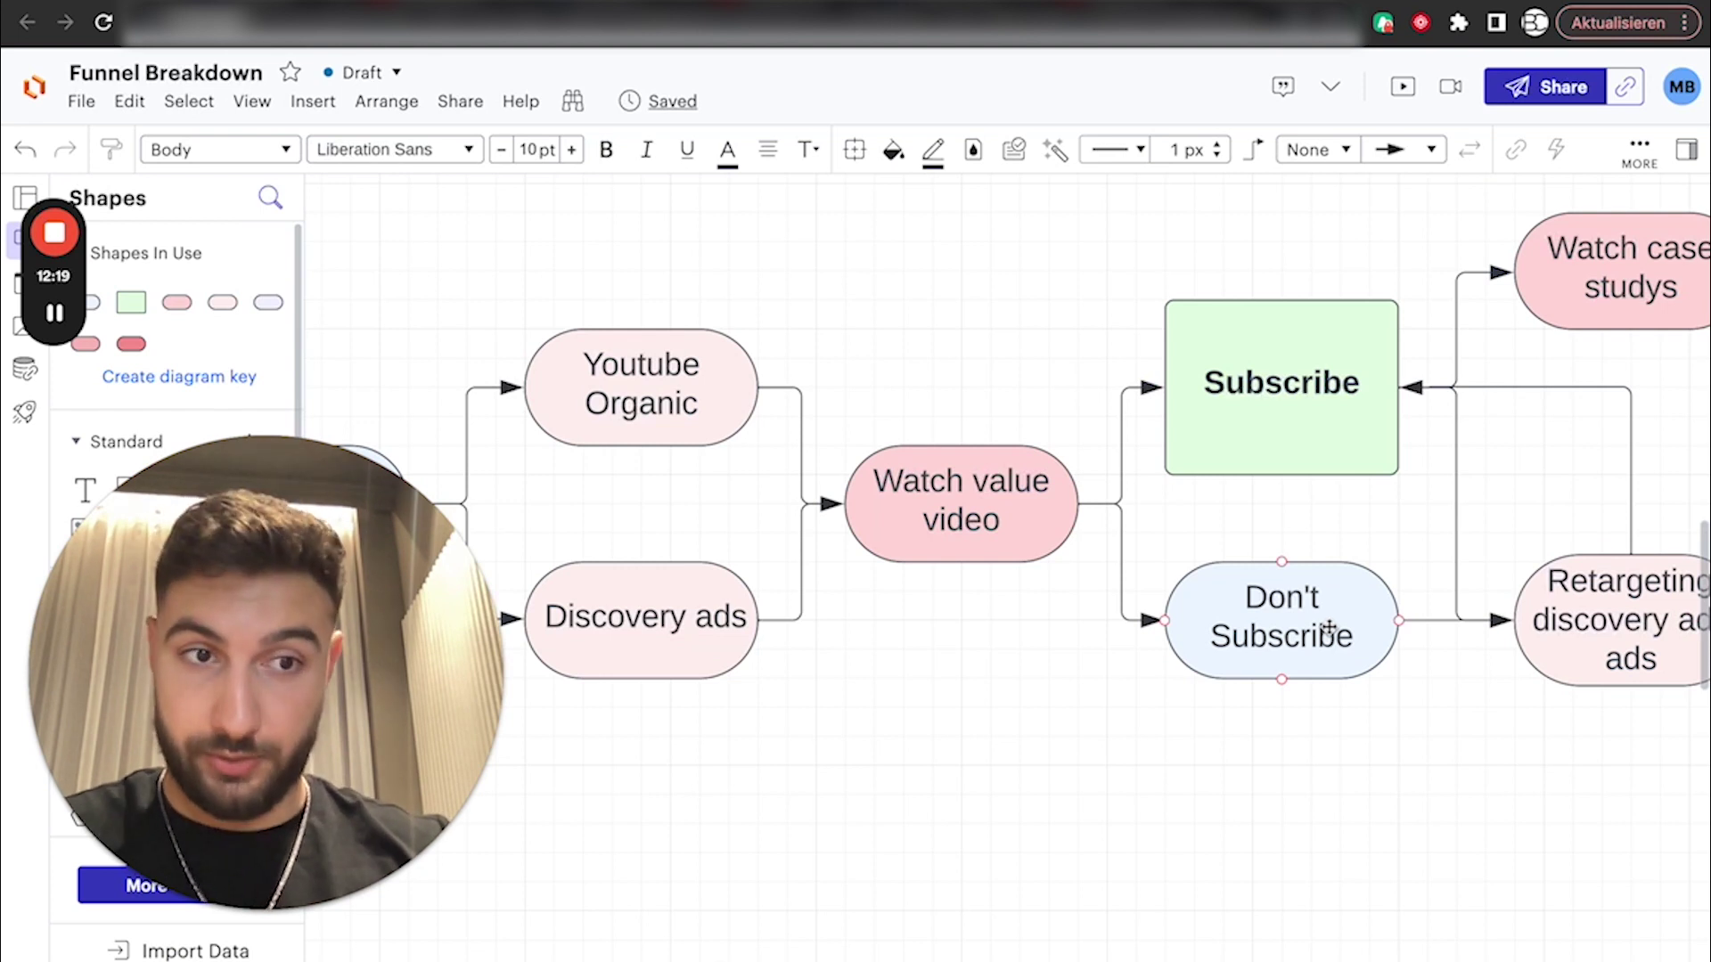
scroll(1329, 627, right, 5)
scroll(1329, 627, down, 2)
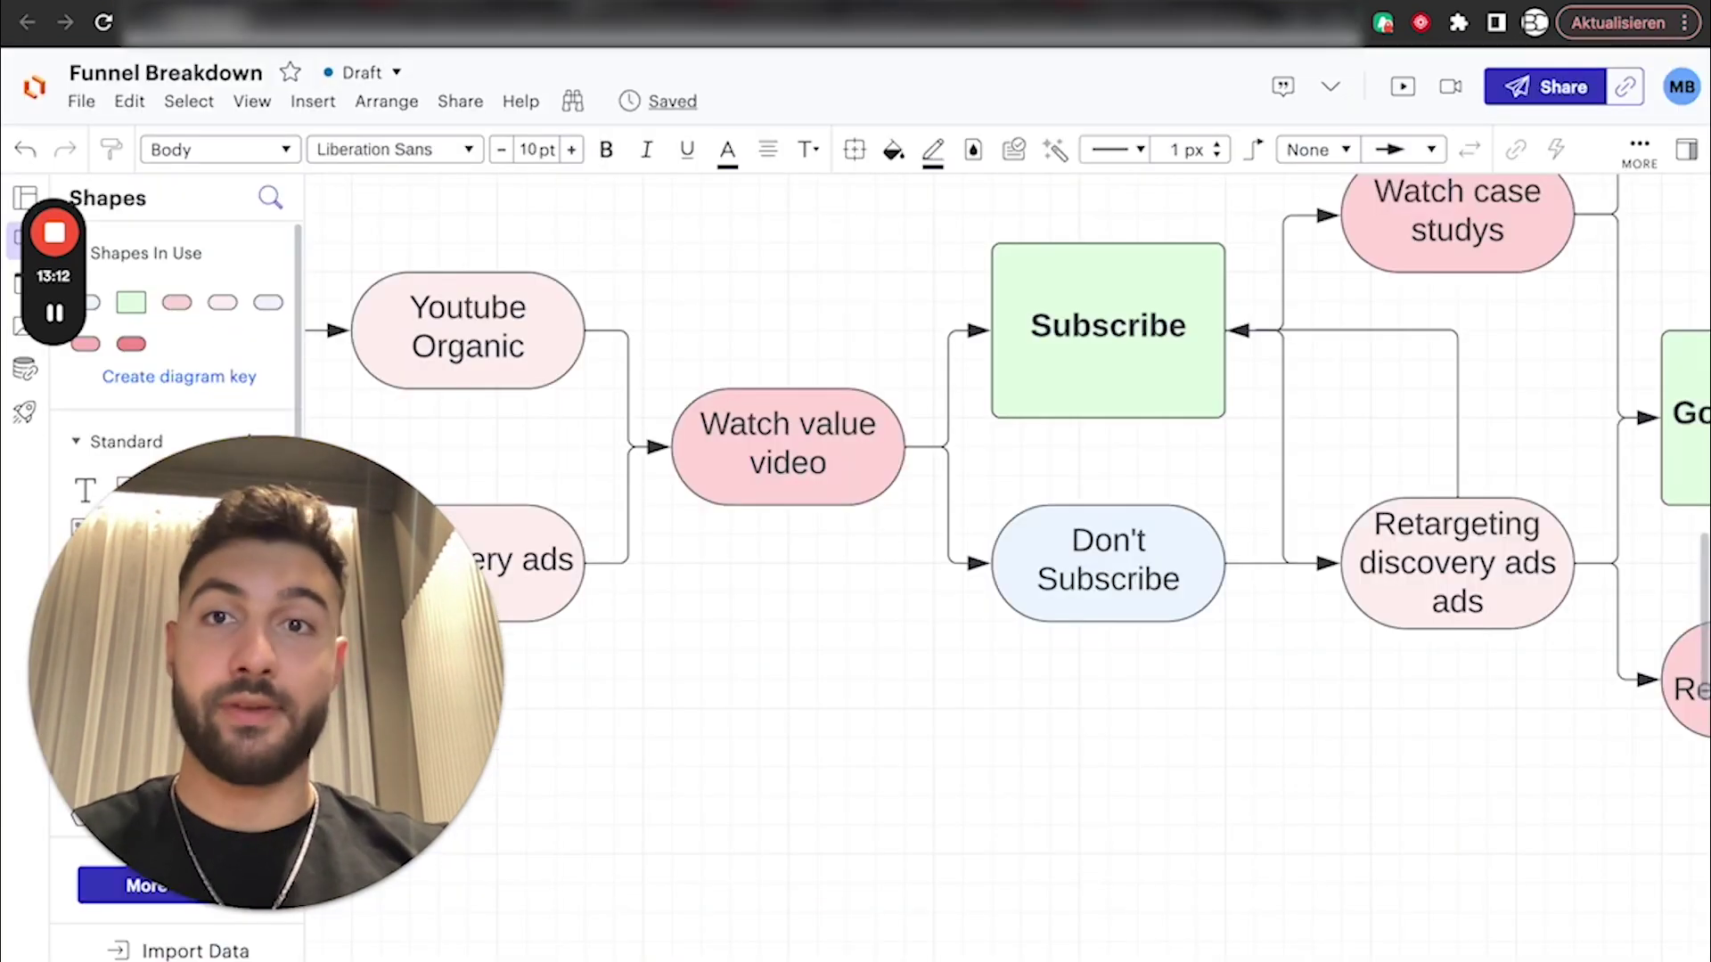
Scroll through the video and remarketing campaigns in the Google Ads All campaigns list.
click(621, 9)
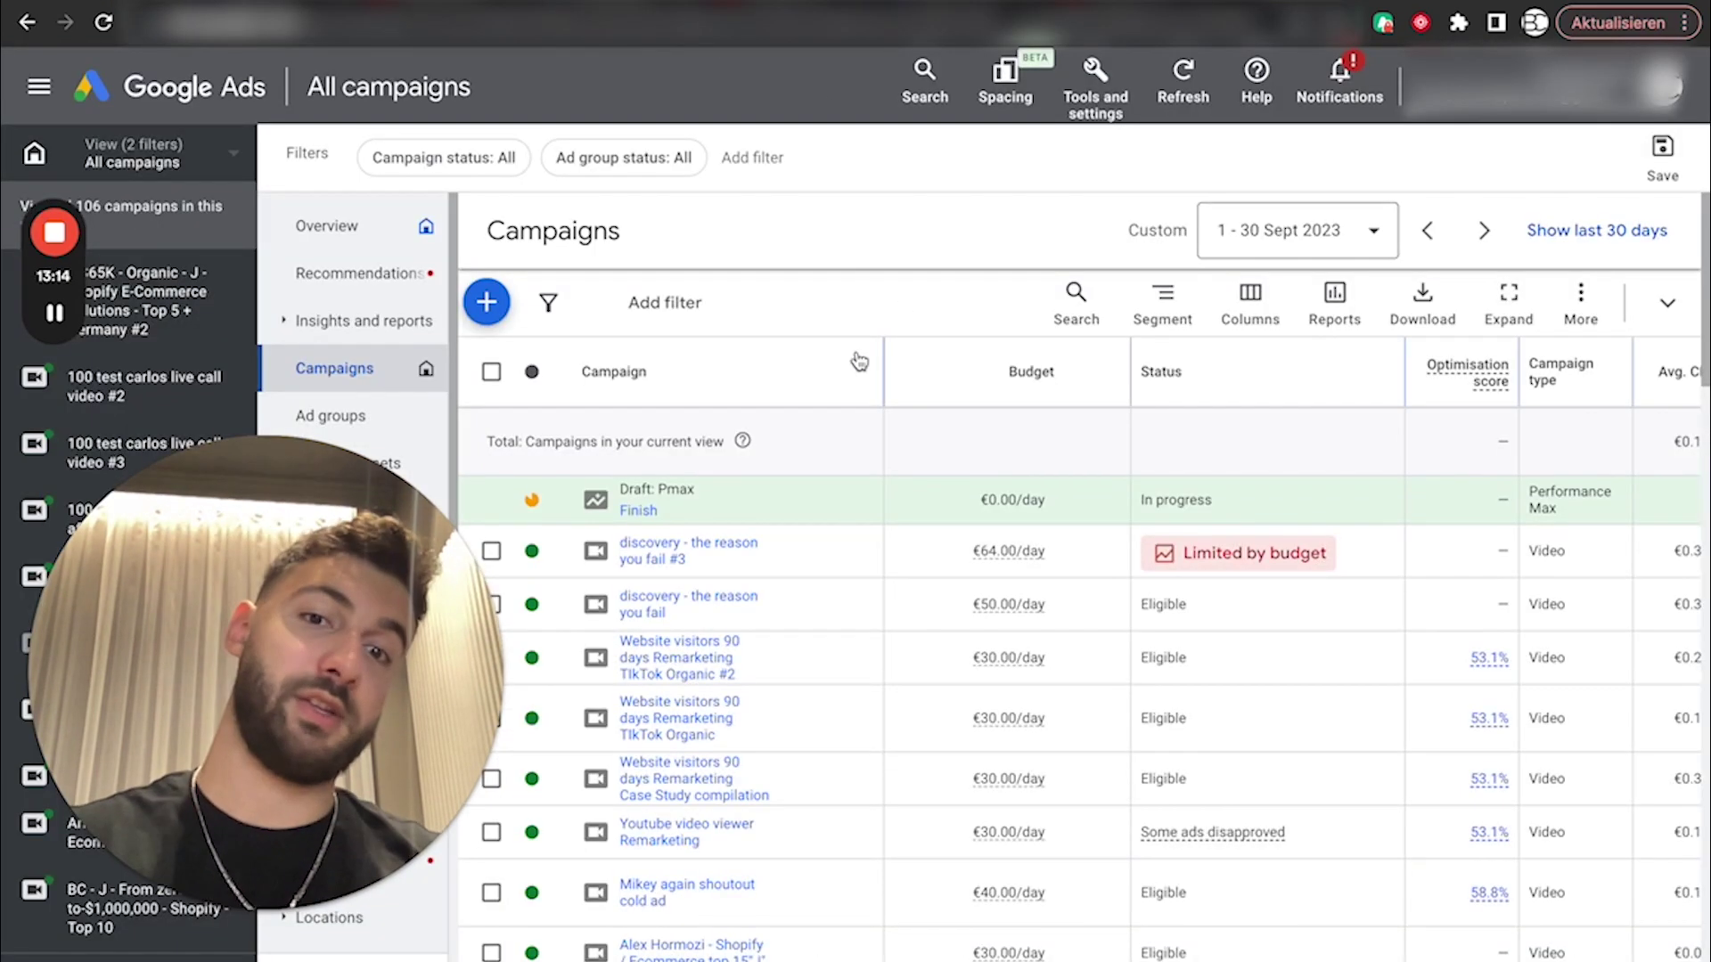
scroll(740, 552, down, 2)
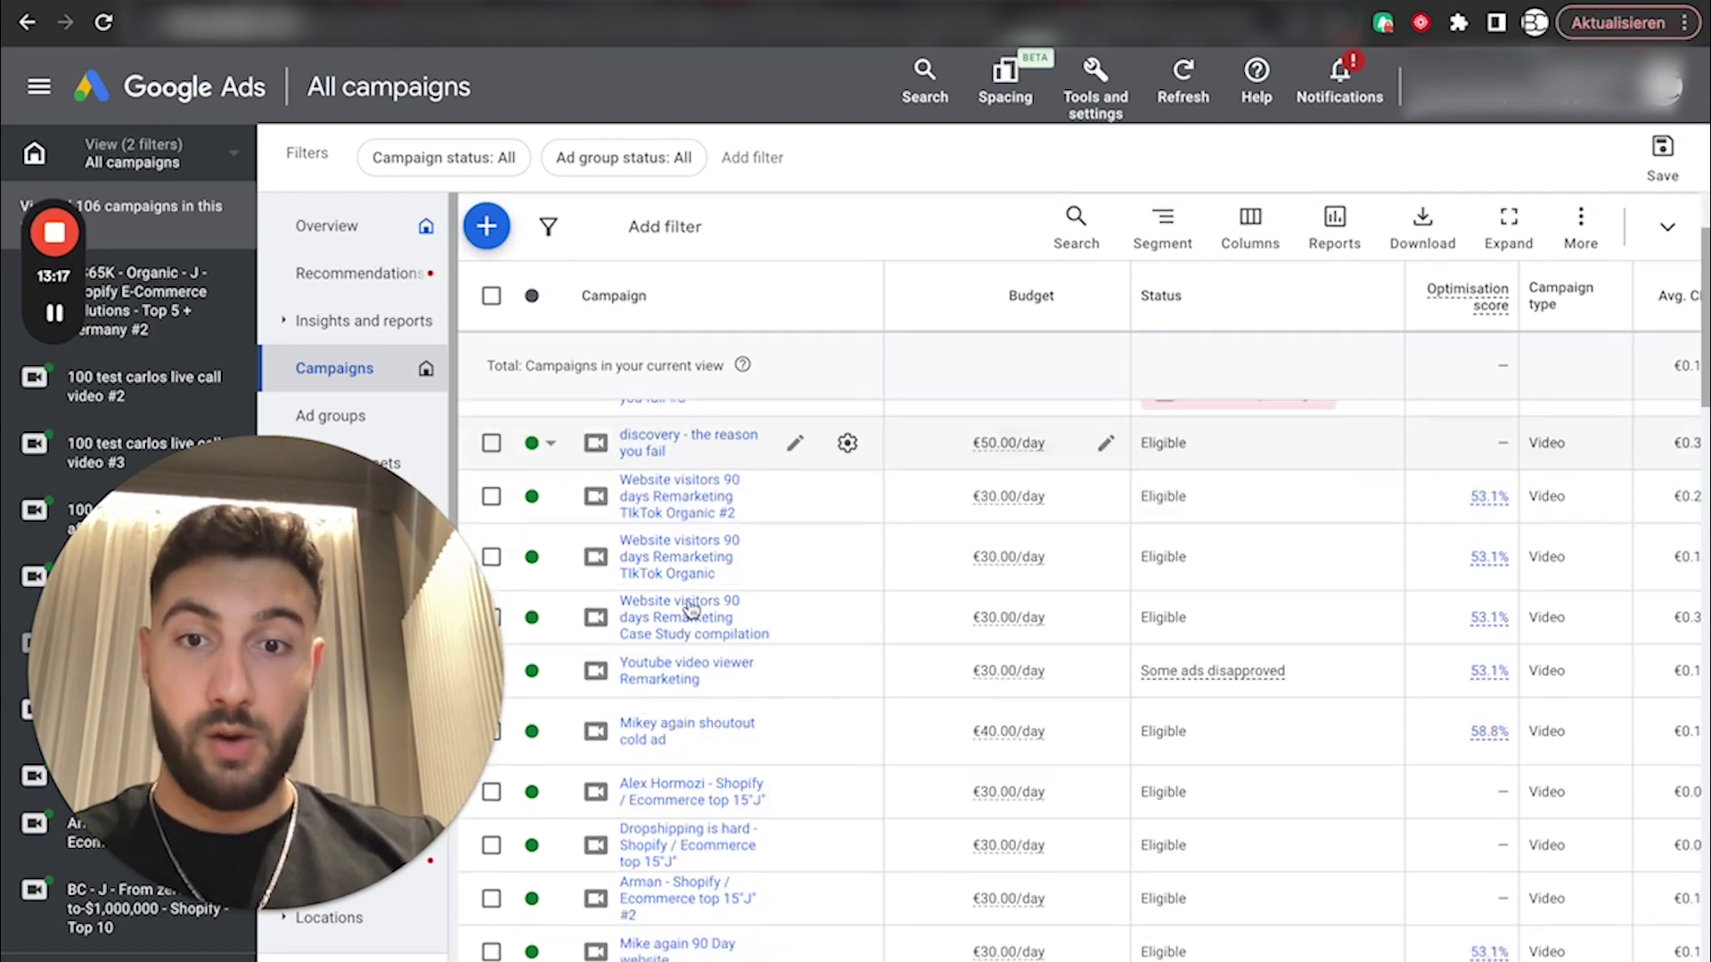
scroll(732, 549, down, 1)
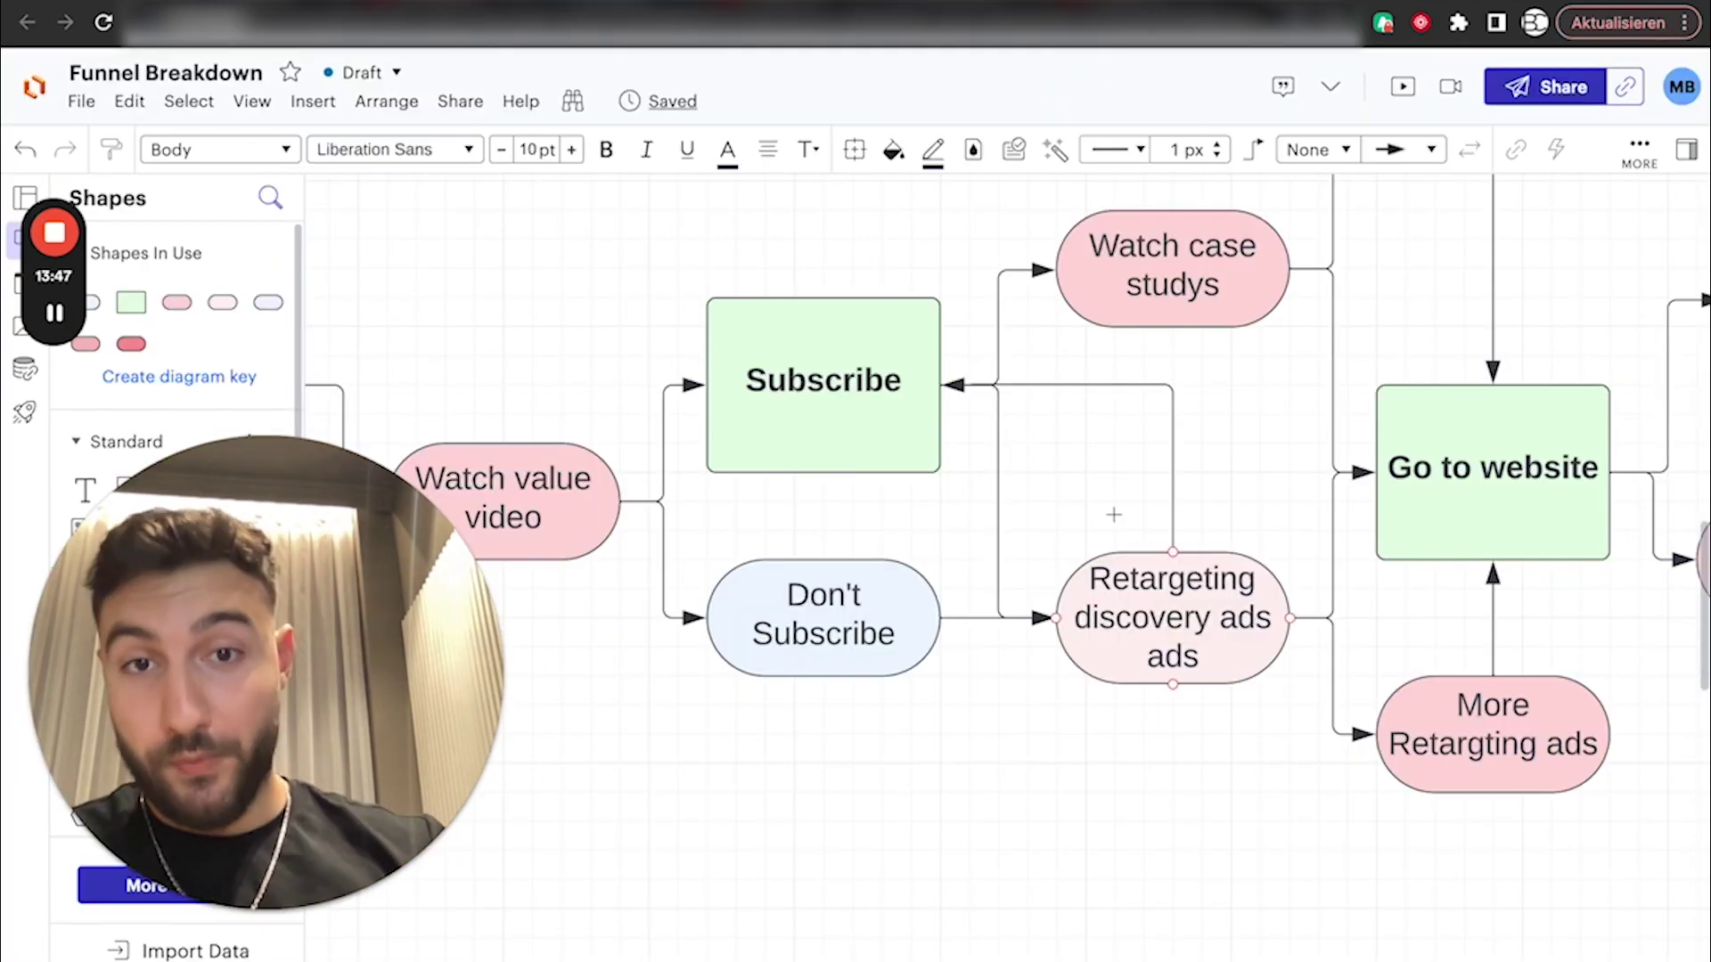
scroll(889, 400, up, 1)
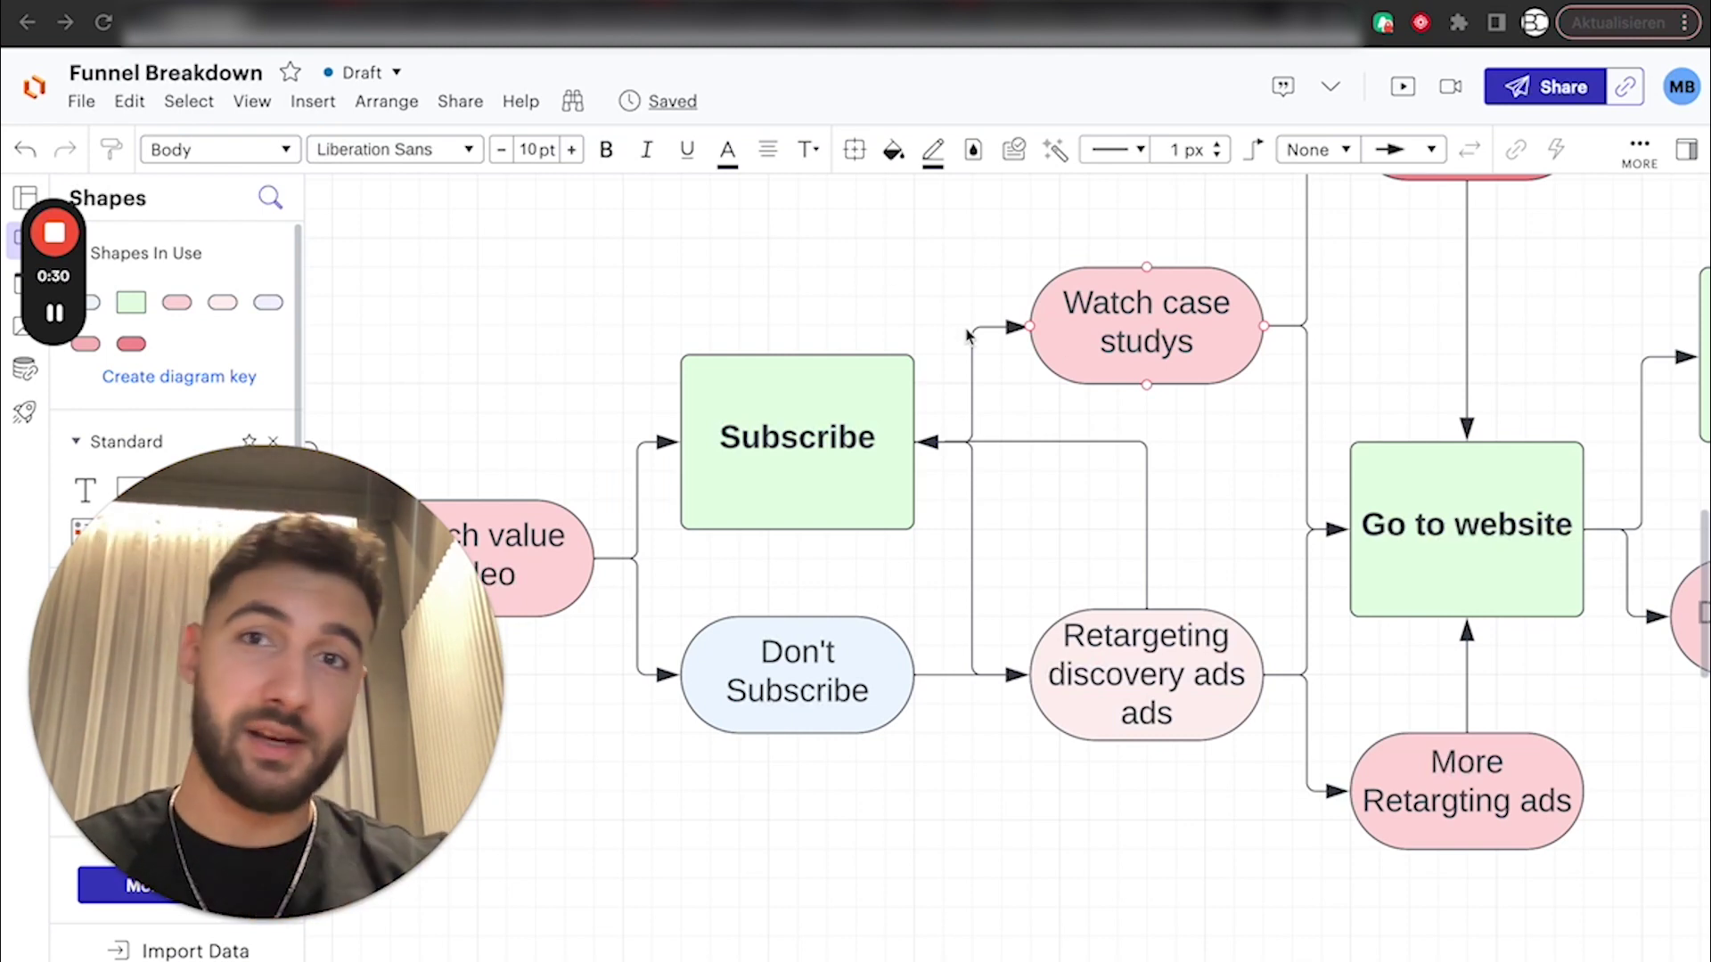
Switch to YouTube and sort the channel's videos to show the latest uploads first.
click(395, 13)
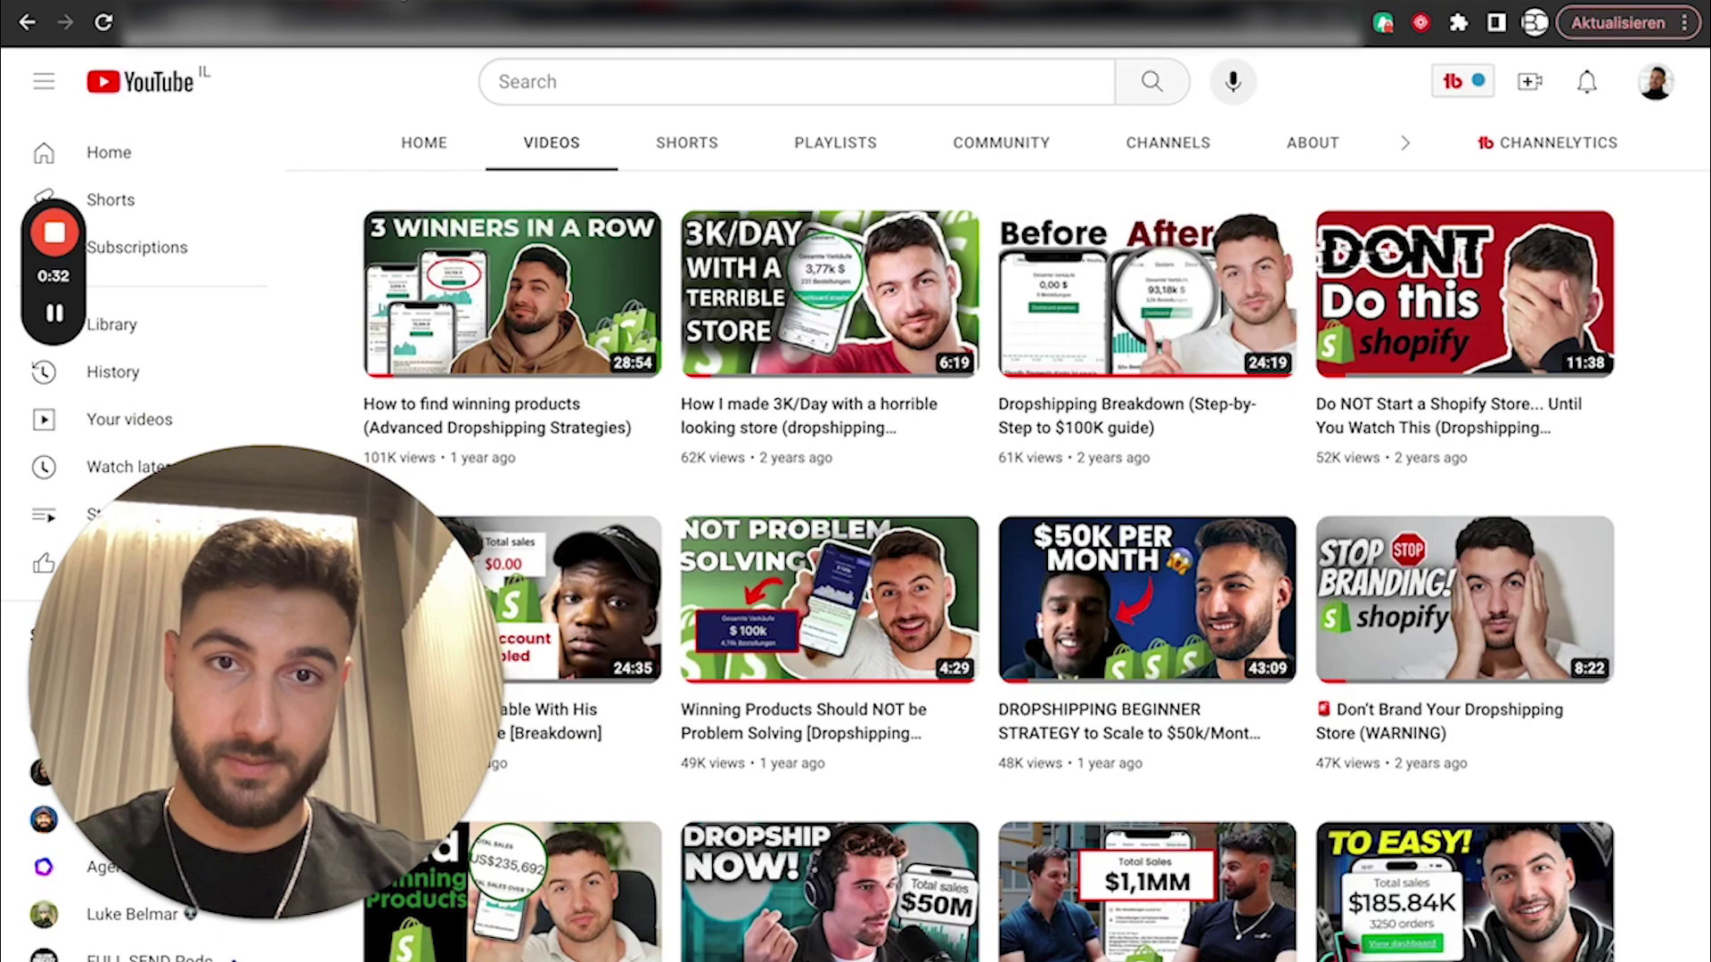
scroll(649, 564, down, 3)
click(400, 418)
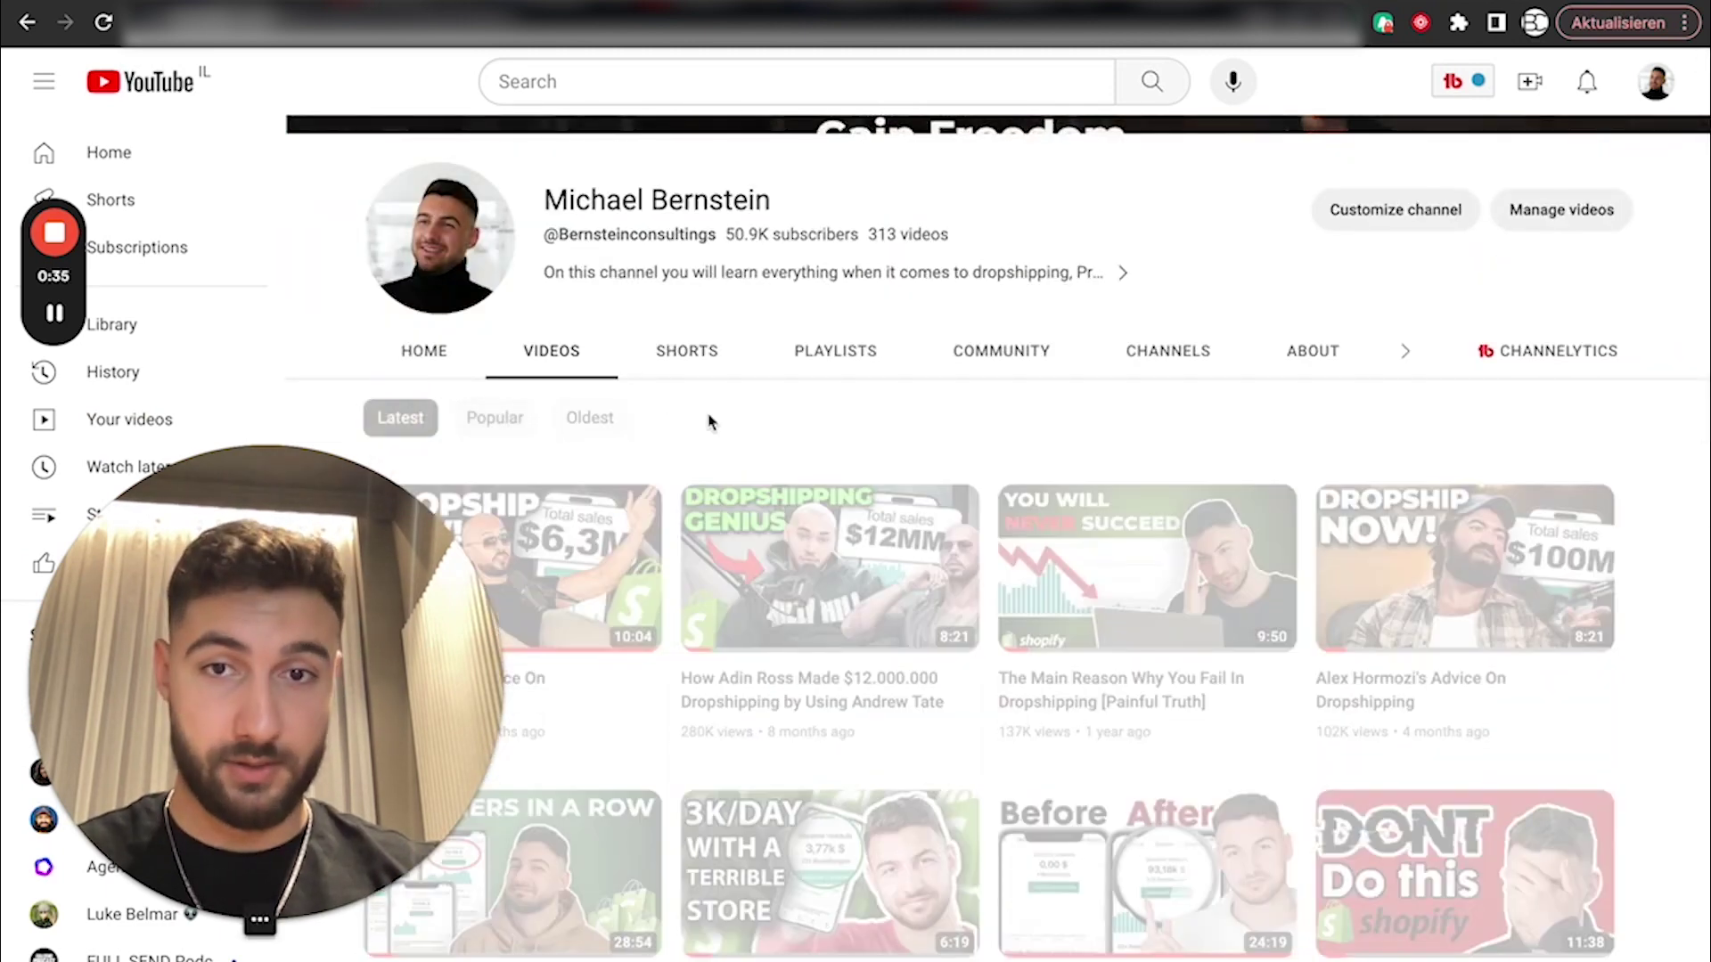
scroll(994, 482, down, 3)
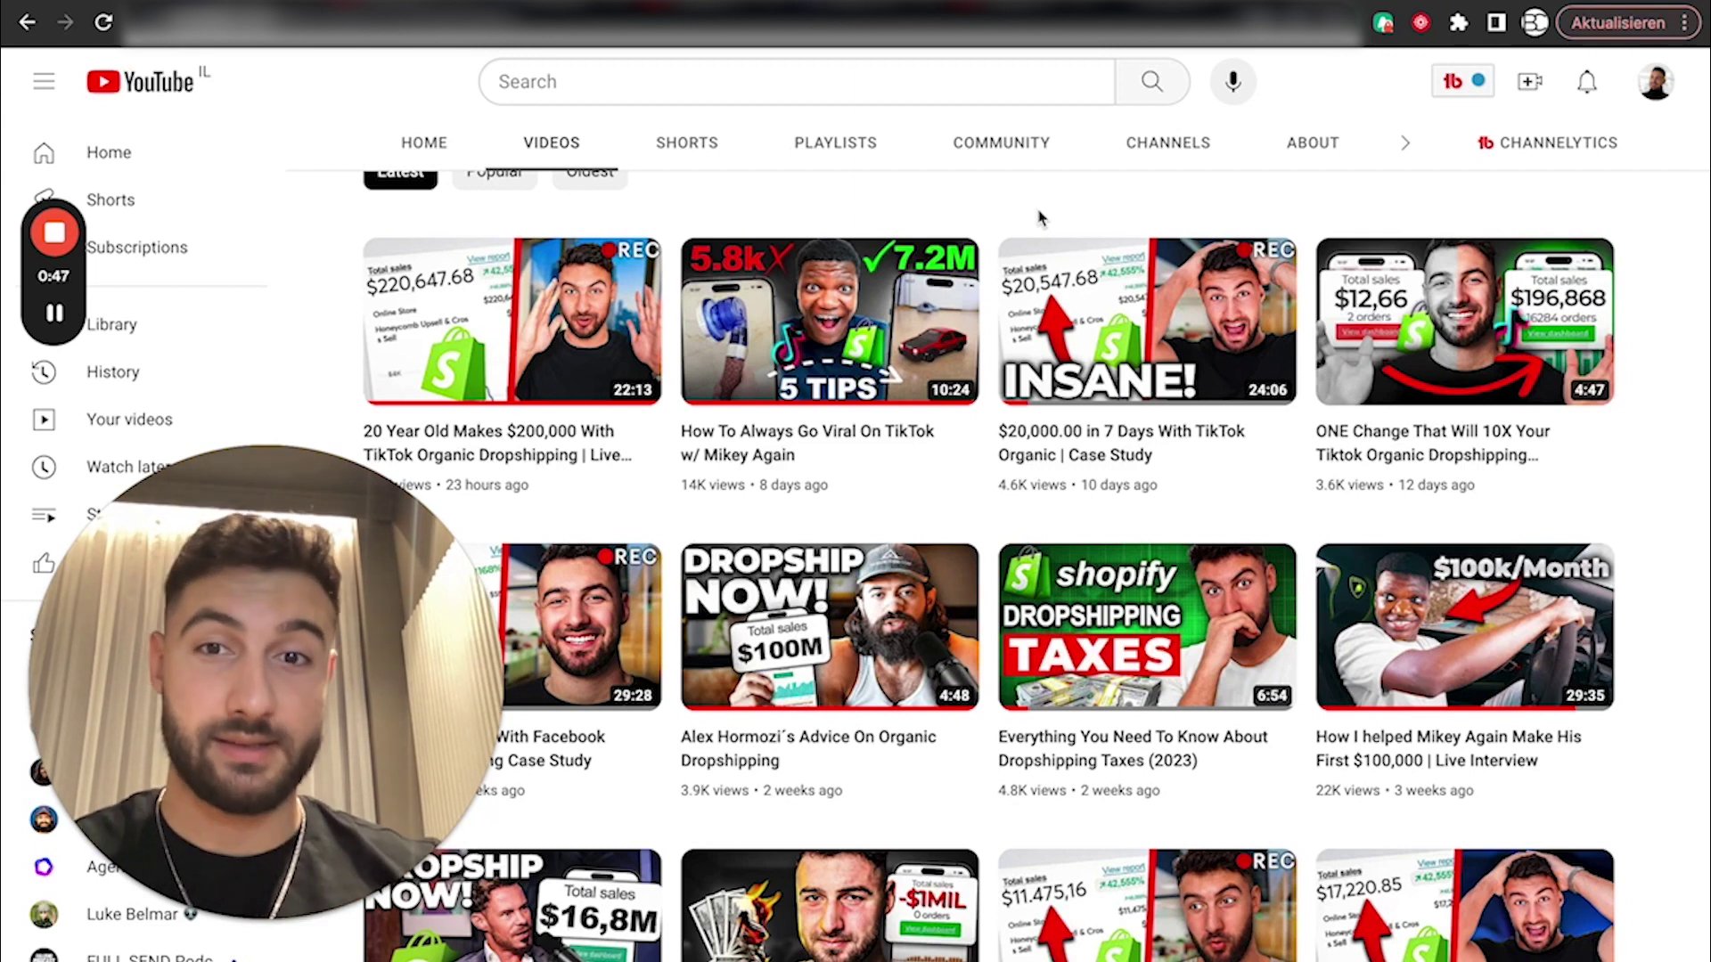
Browse the latest uploads, briefly revisit the diagram, and return to the channel's Videos page.
mouse_move(532, 326)
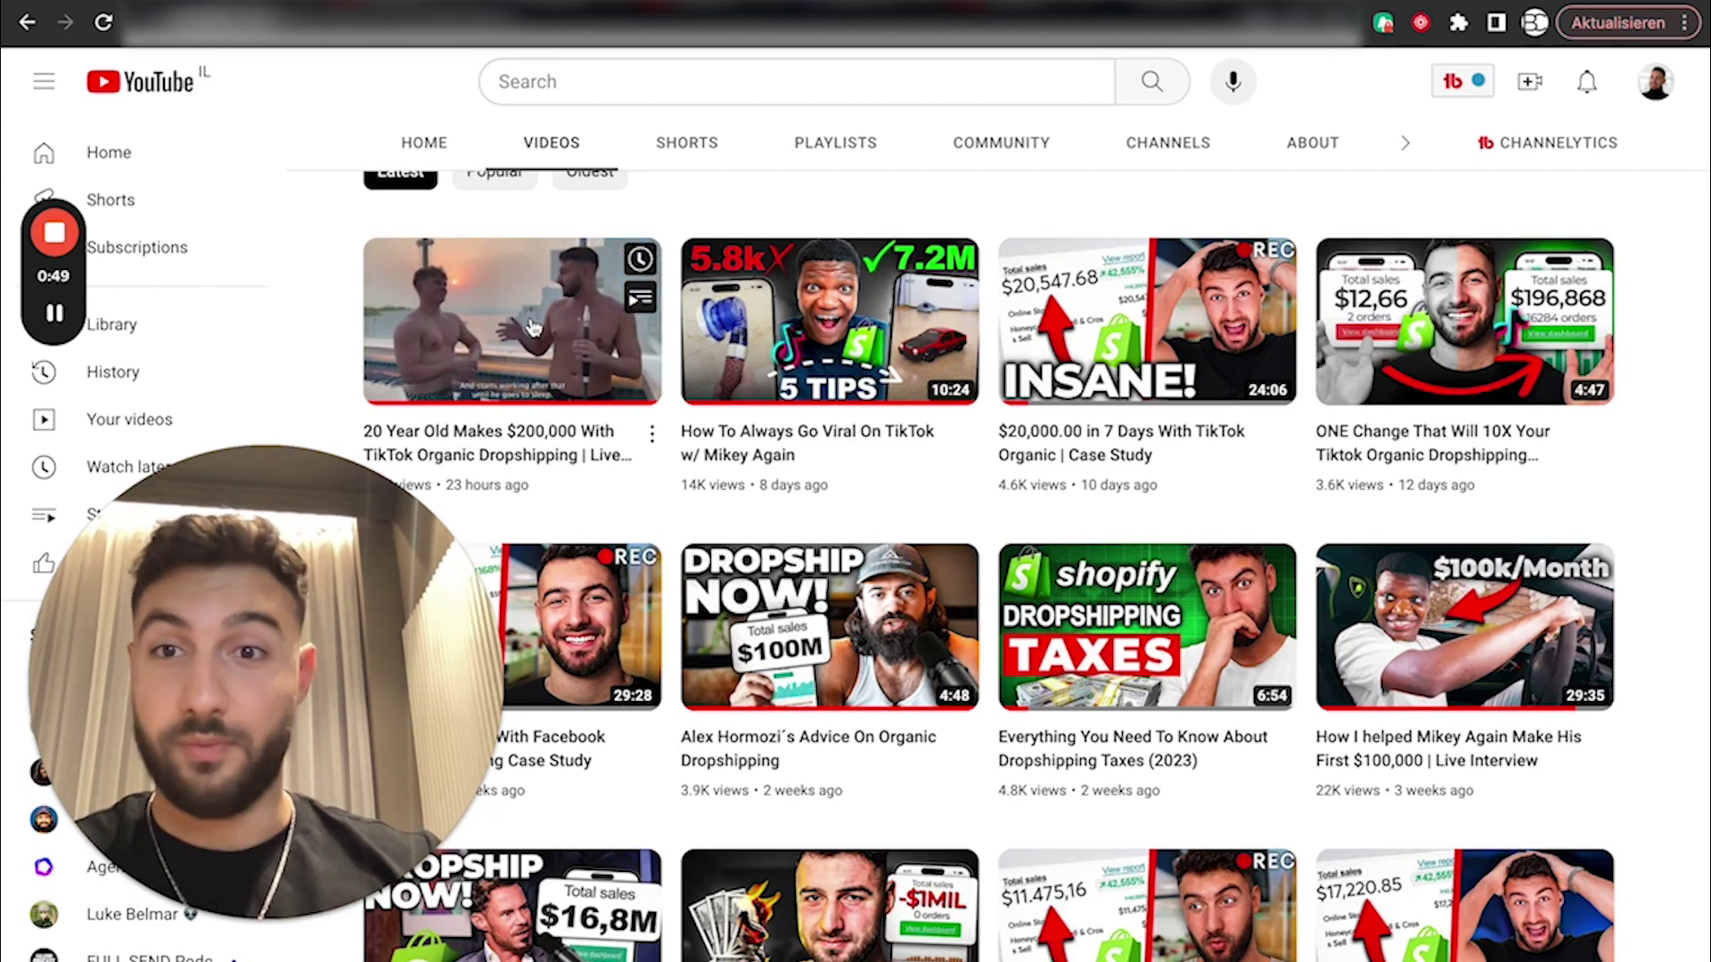
mouse_move(1112, 330)
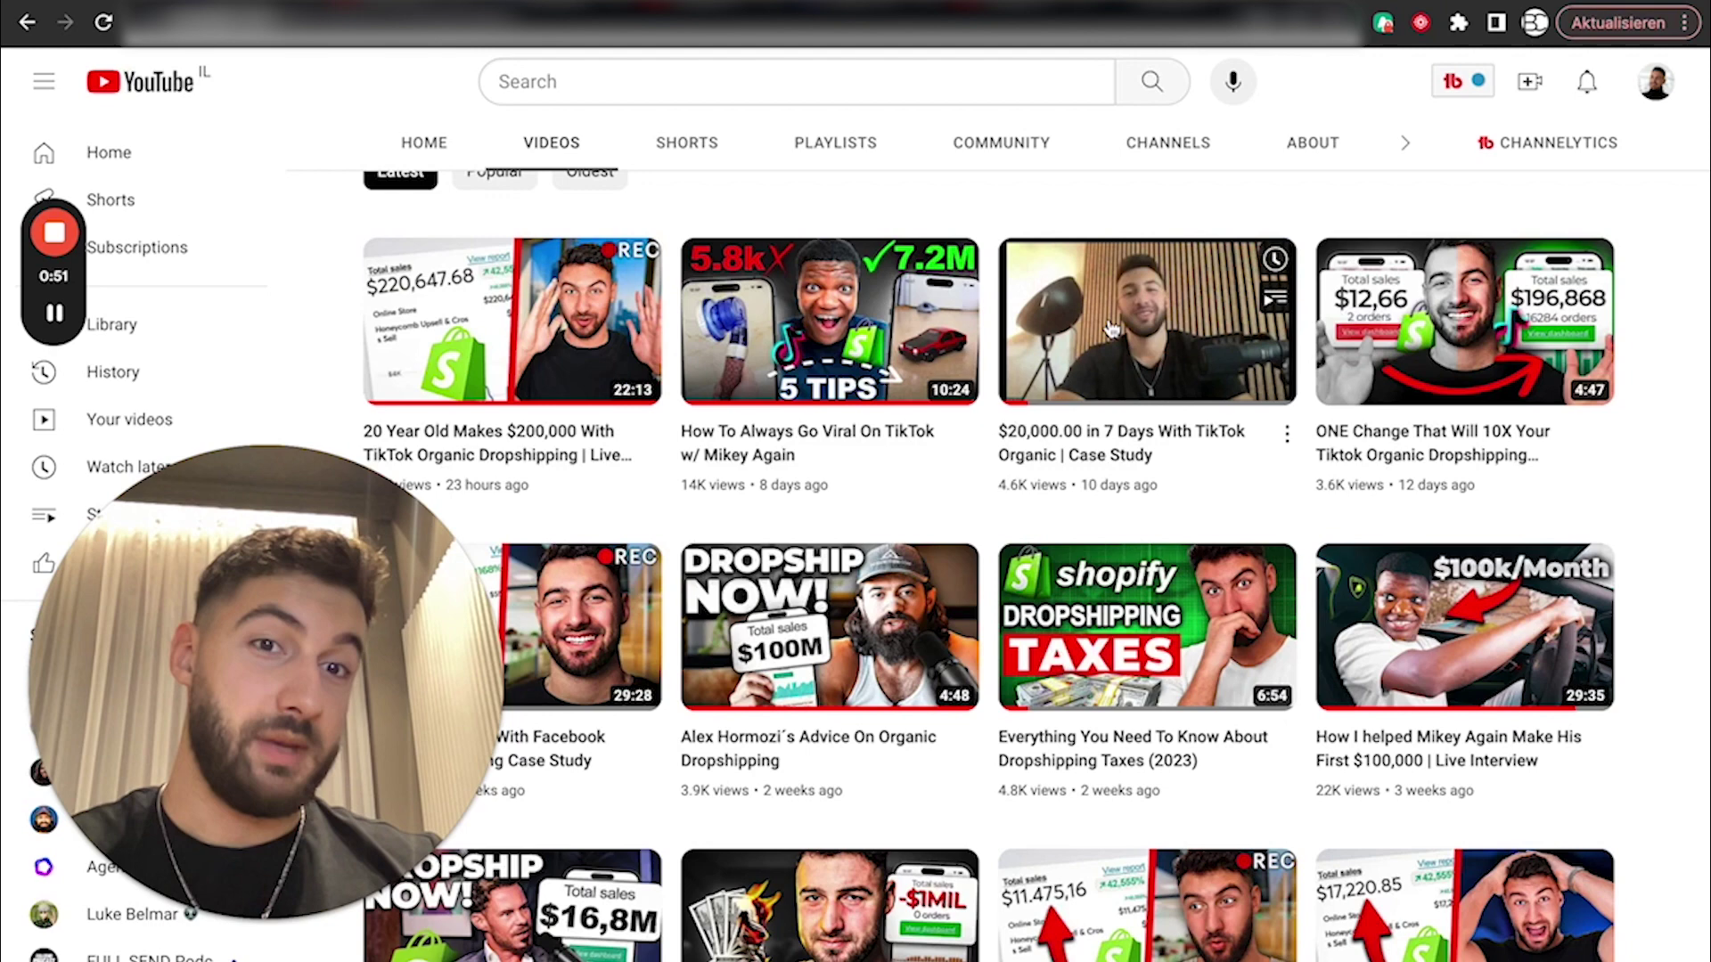
scroll(1112, 329, down, 1)
mouse_move(638, 508)
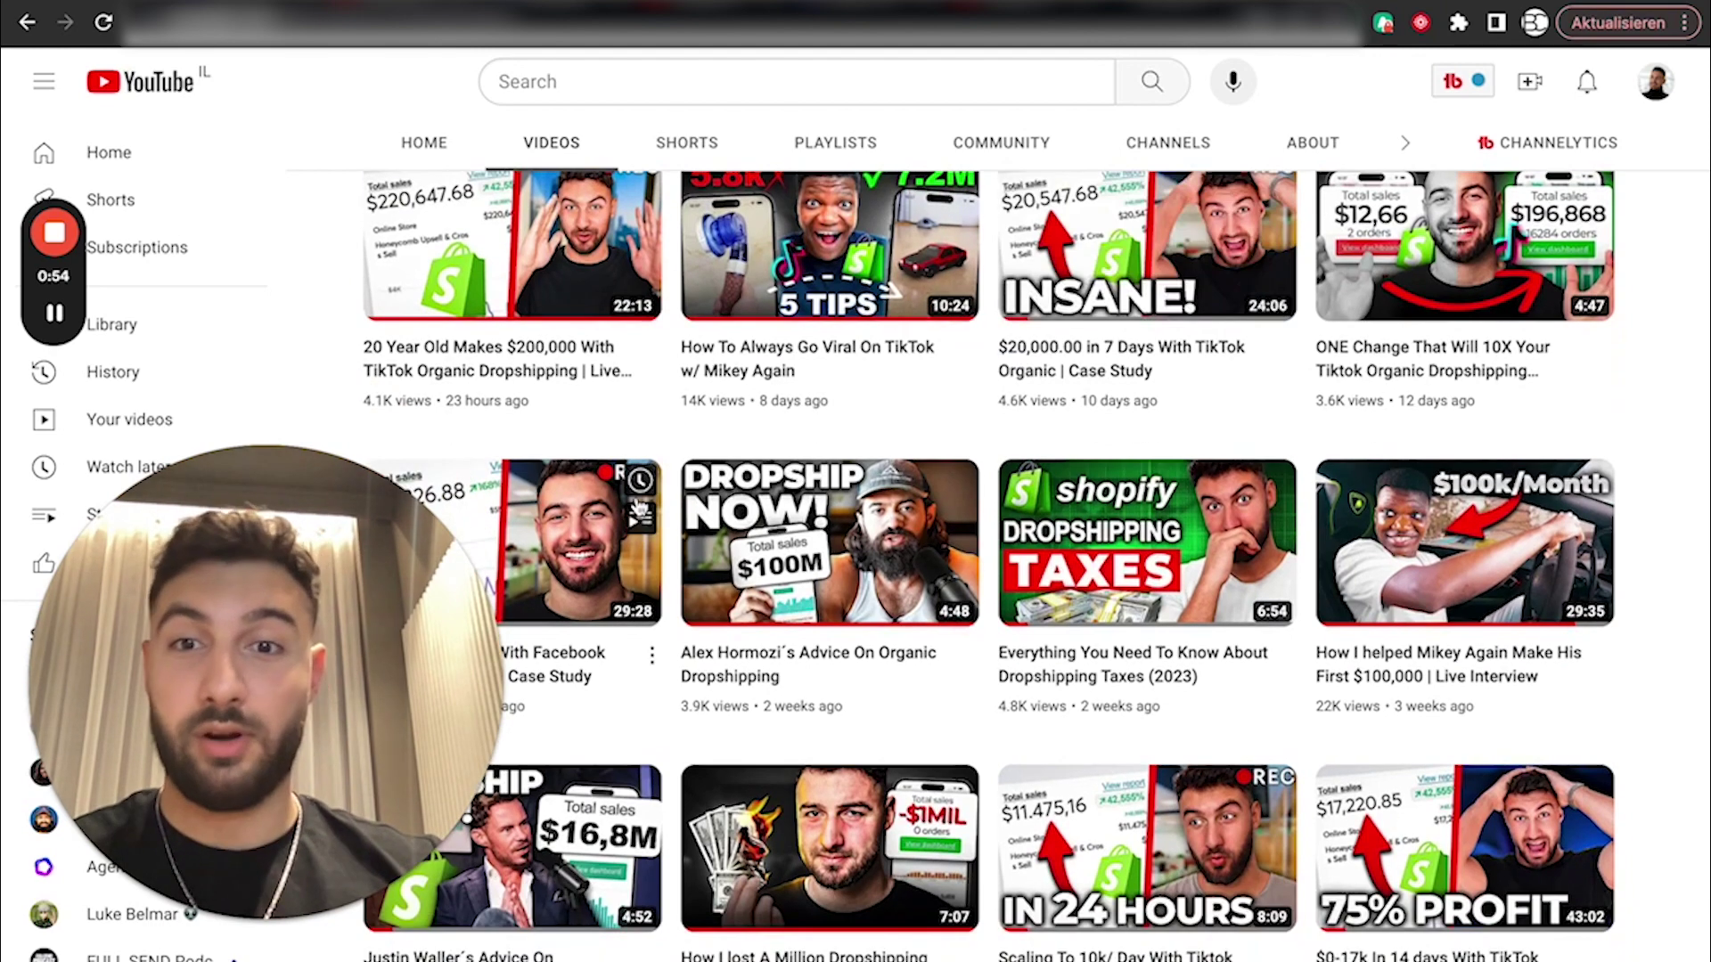
scroll(637, 507, down, 1)
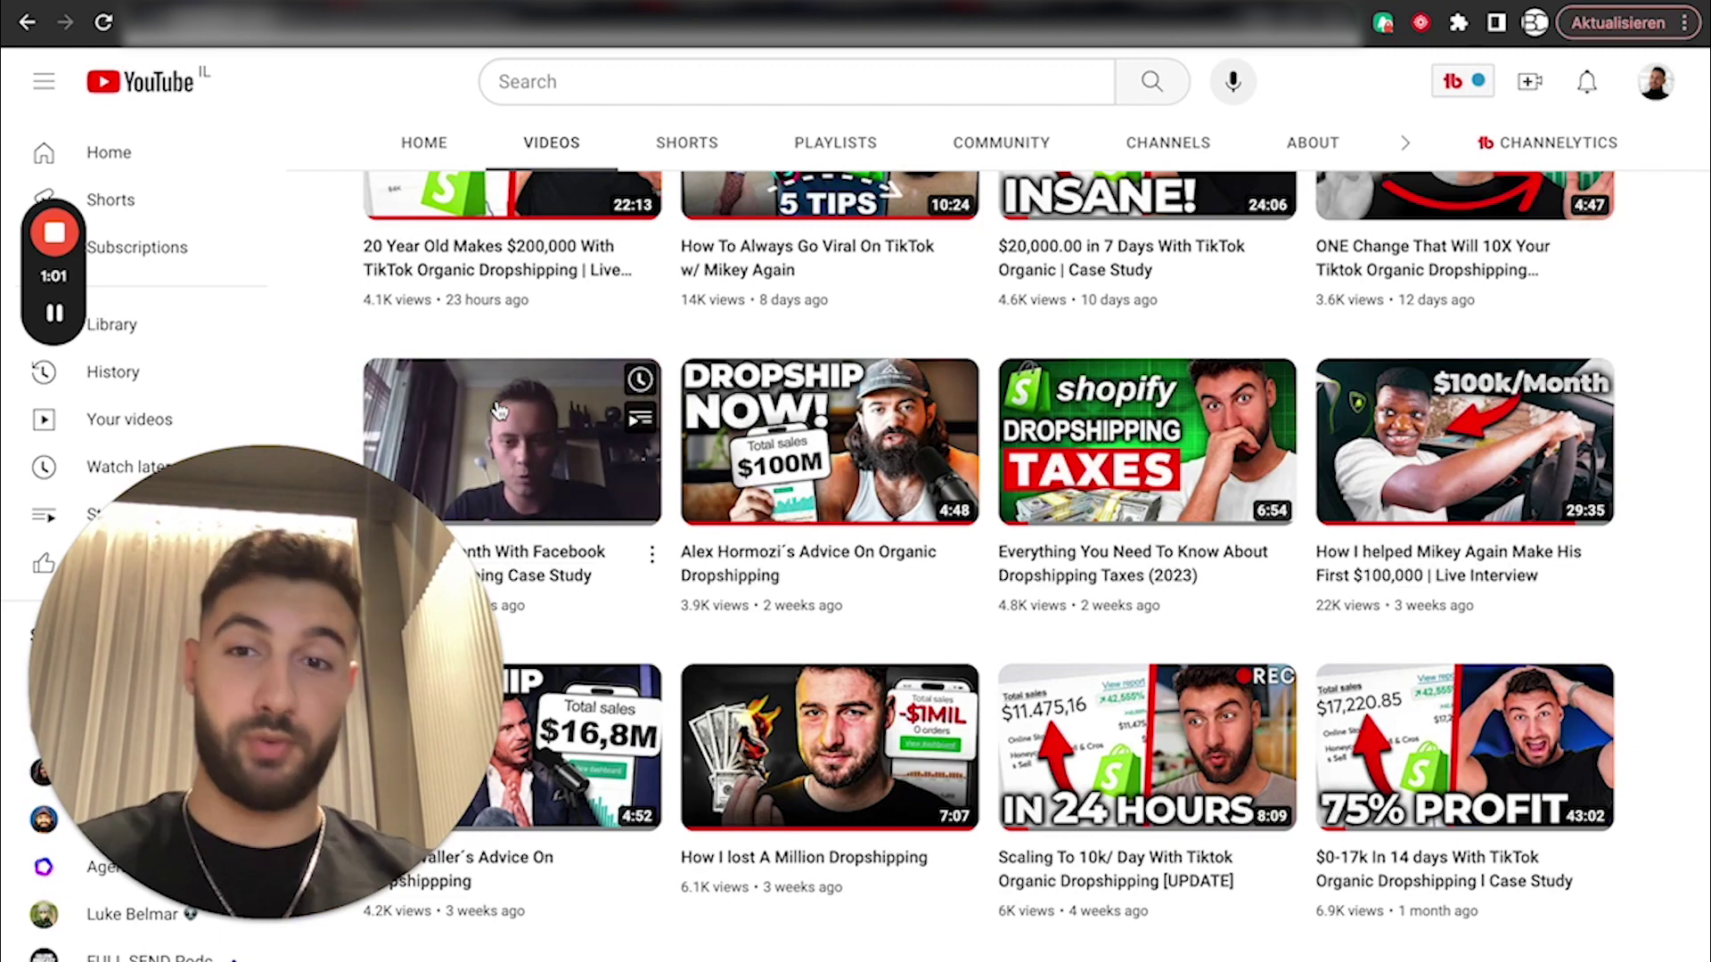
scroll(499, 410, up, 1)
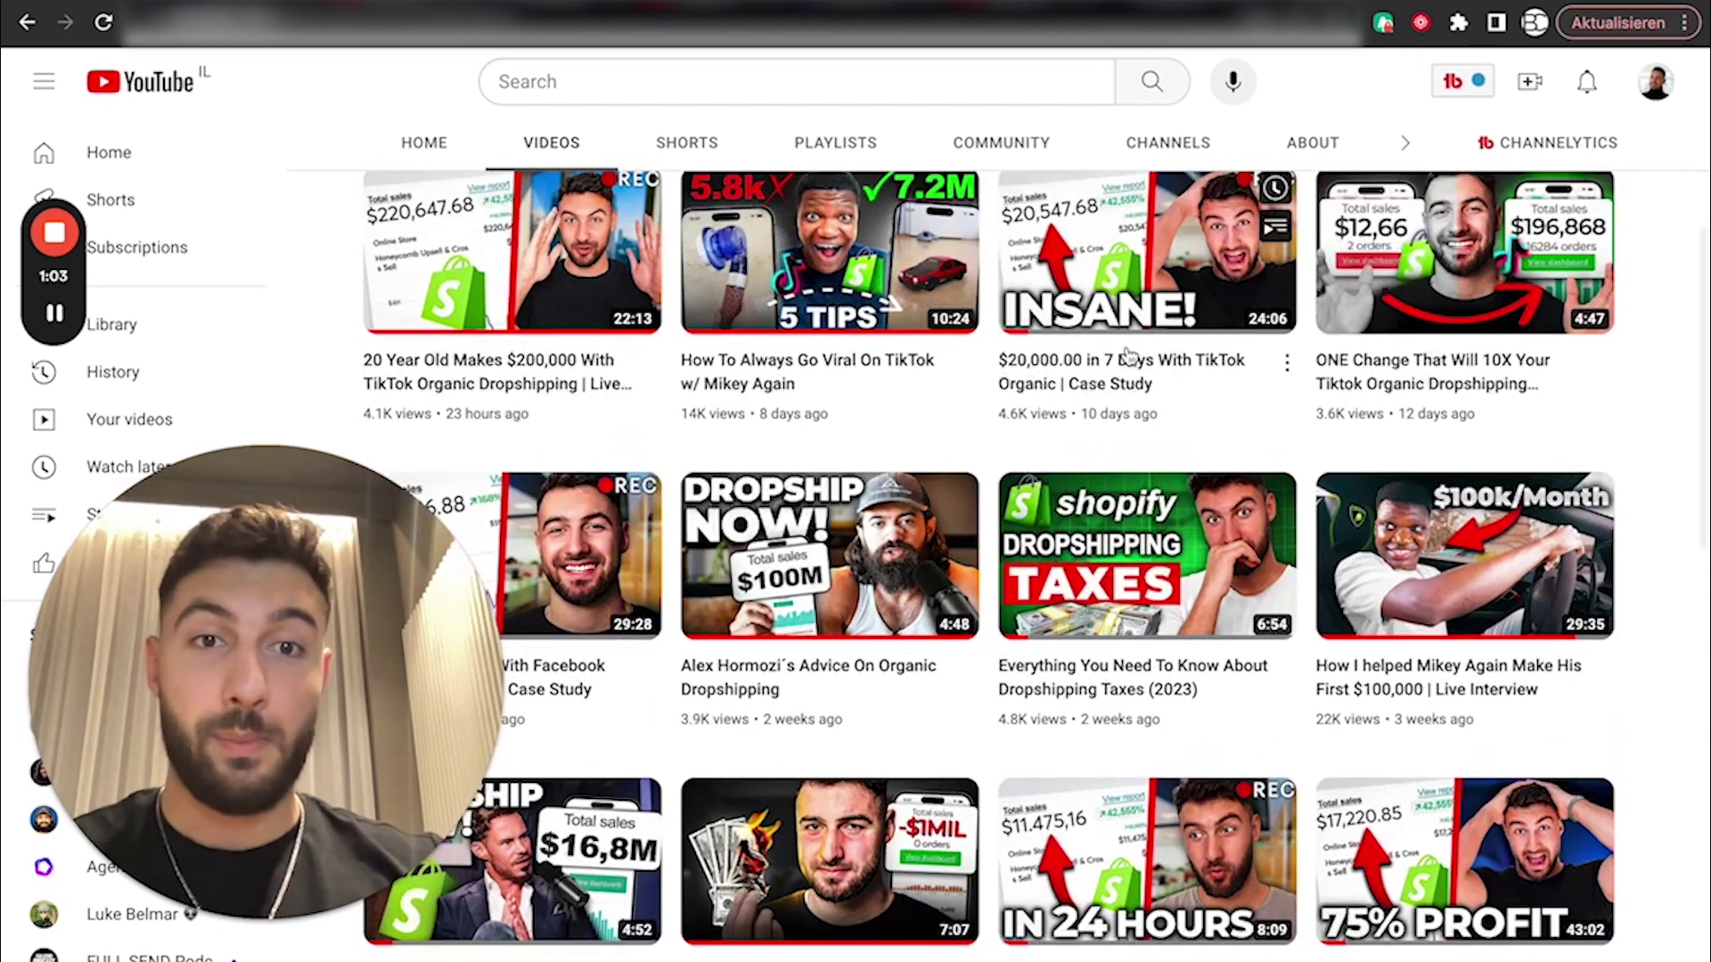
scroll(1060, 325, down, 3)
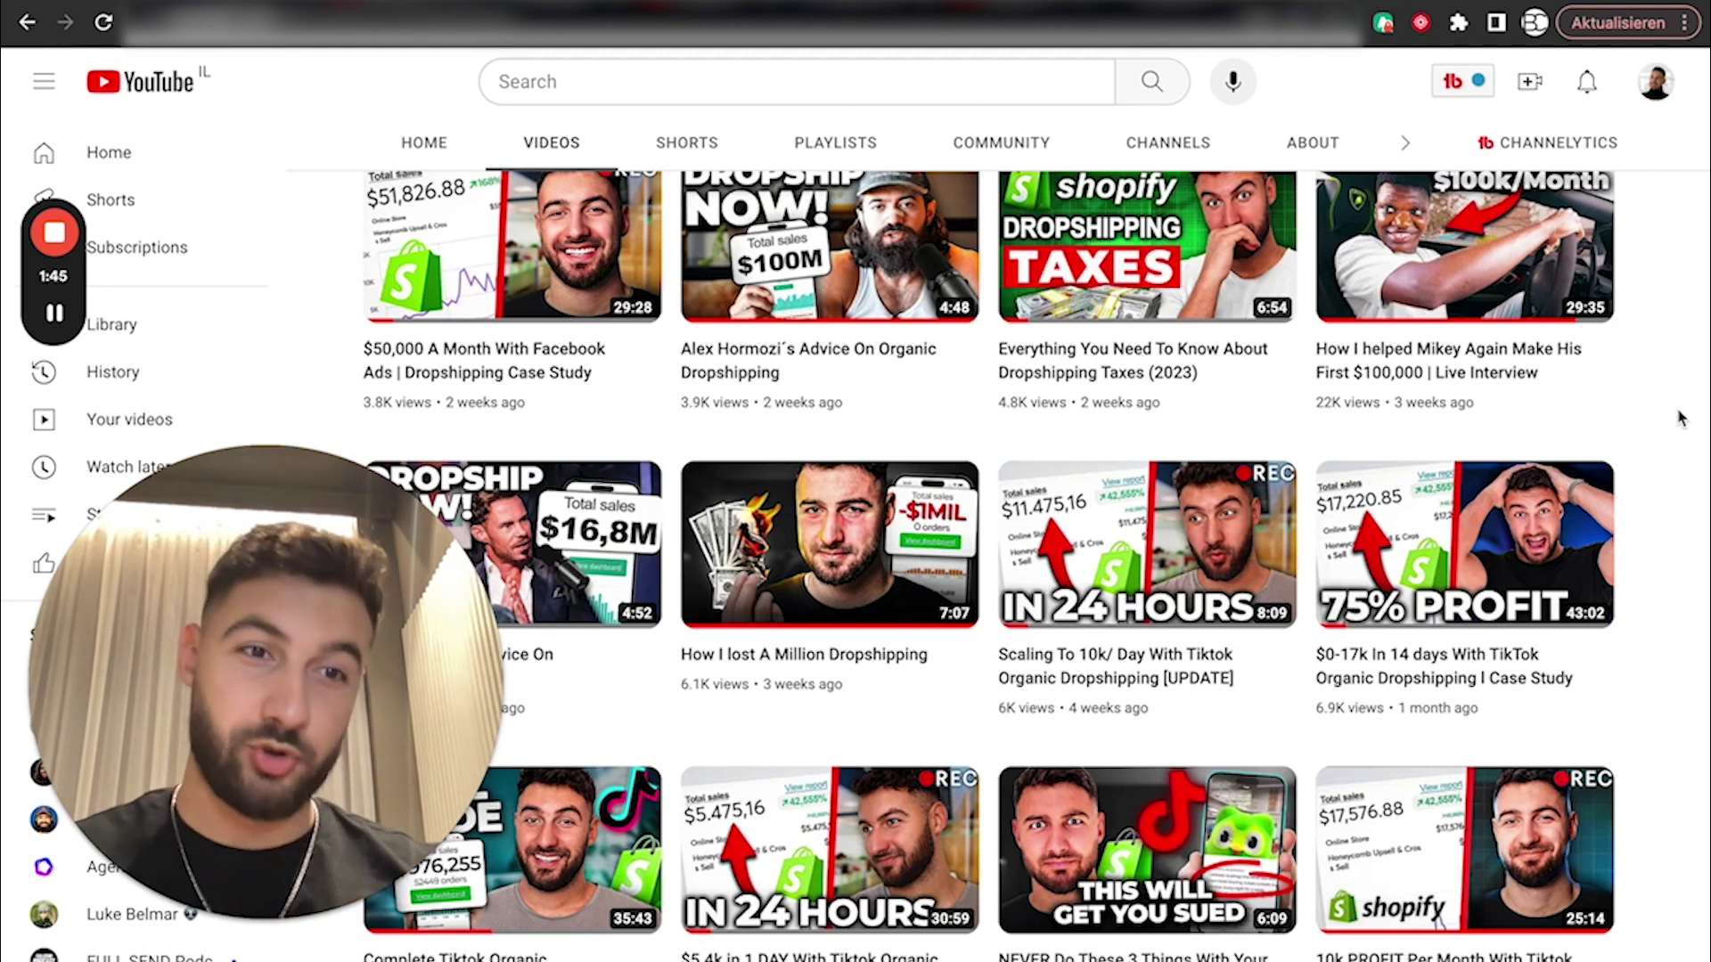
scroll(1669, 491, up, 3)
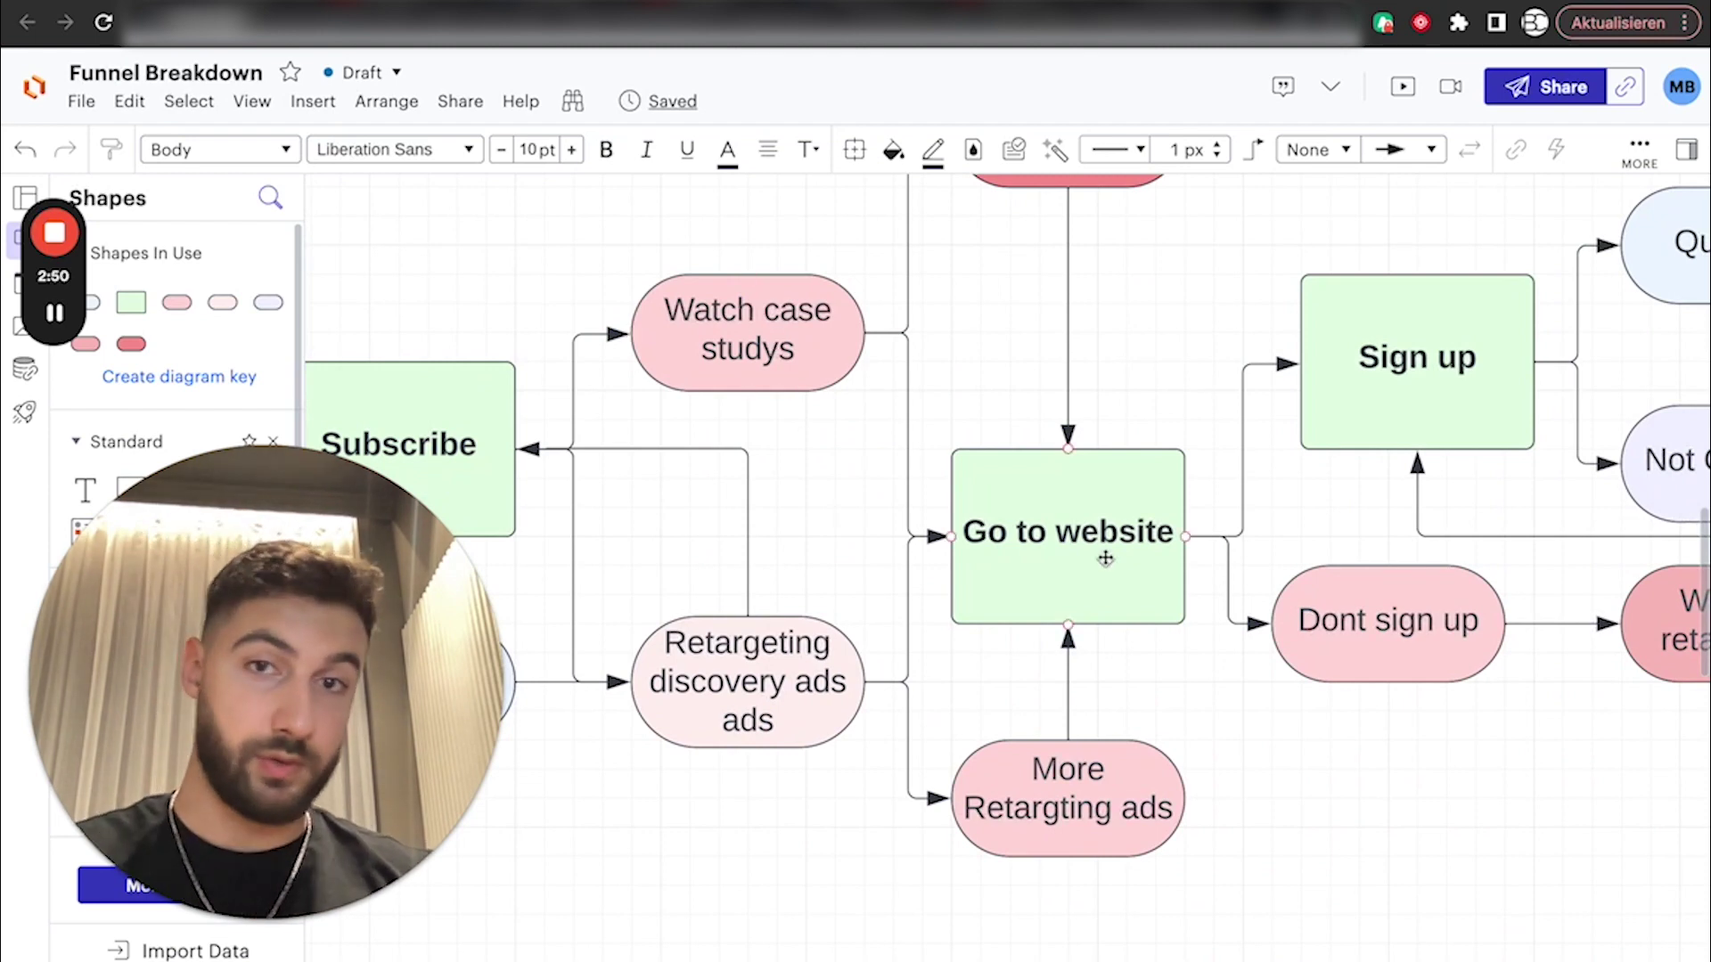
scroll(1138, 561, up, 1)
scroll(1138, 561, up, 5)
scroll(1138, 562, right, 1)
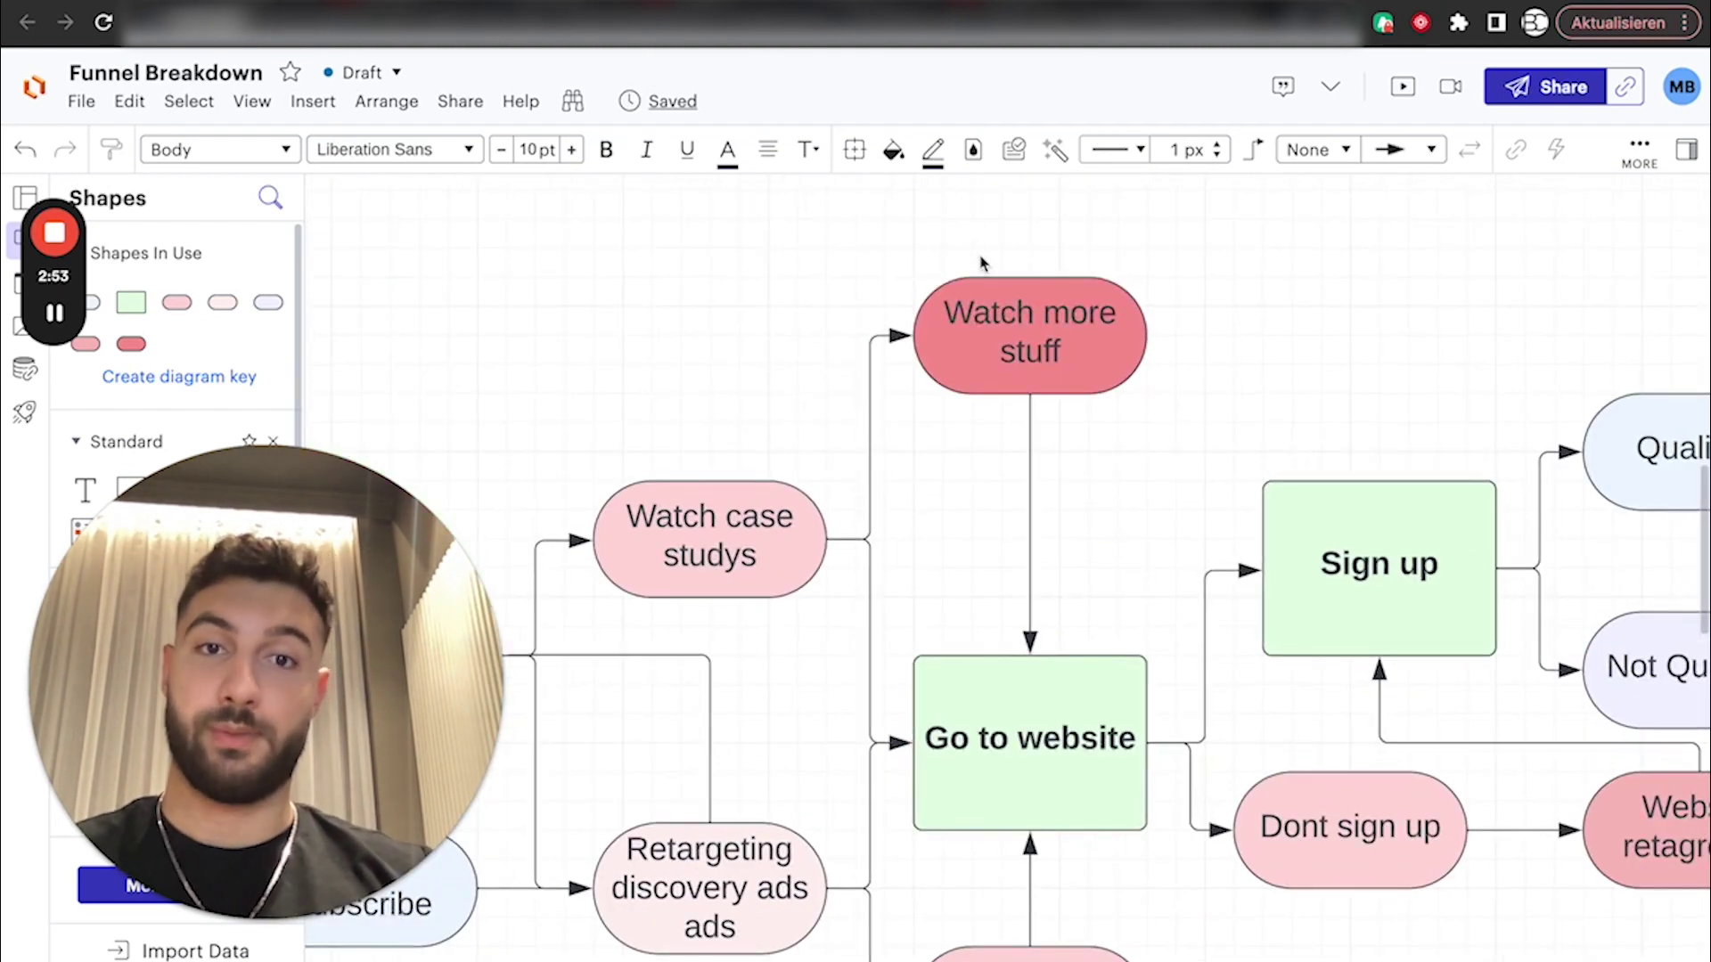
click(432, 12)
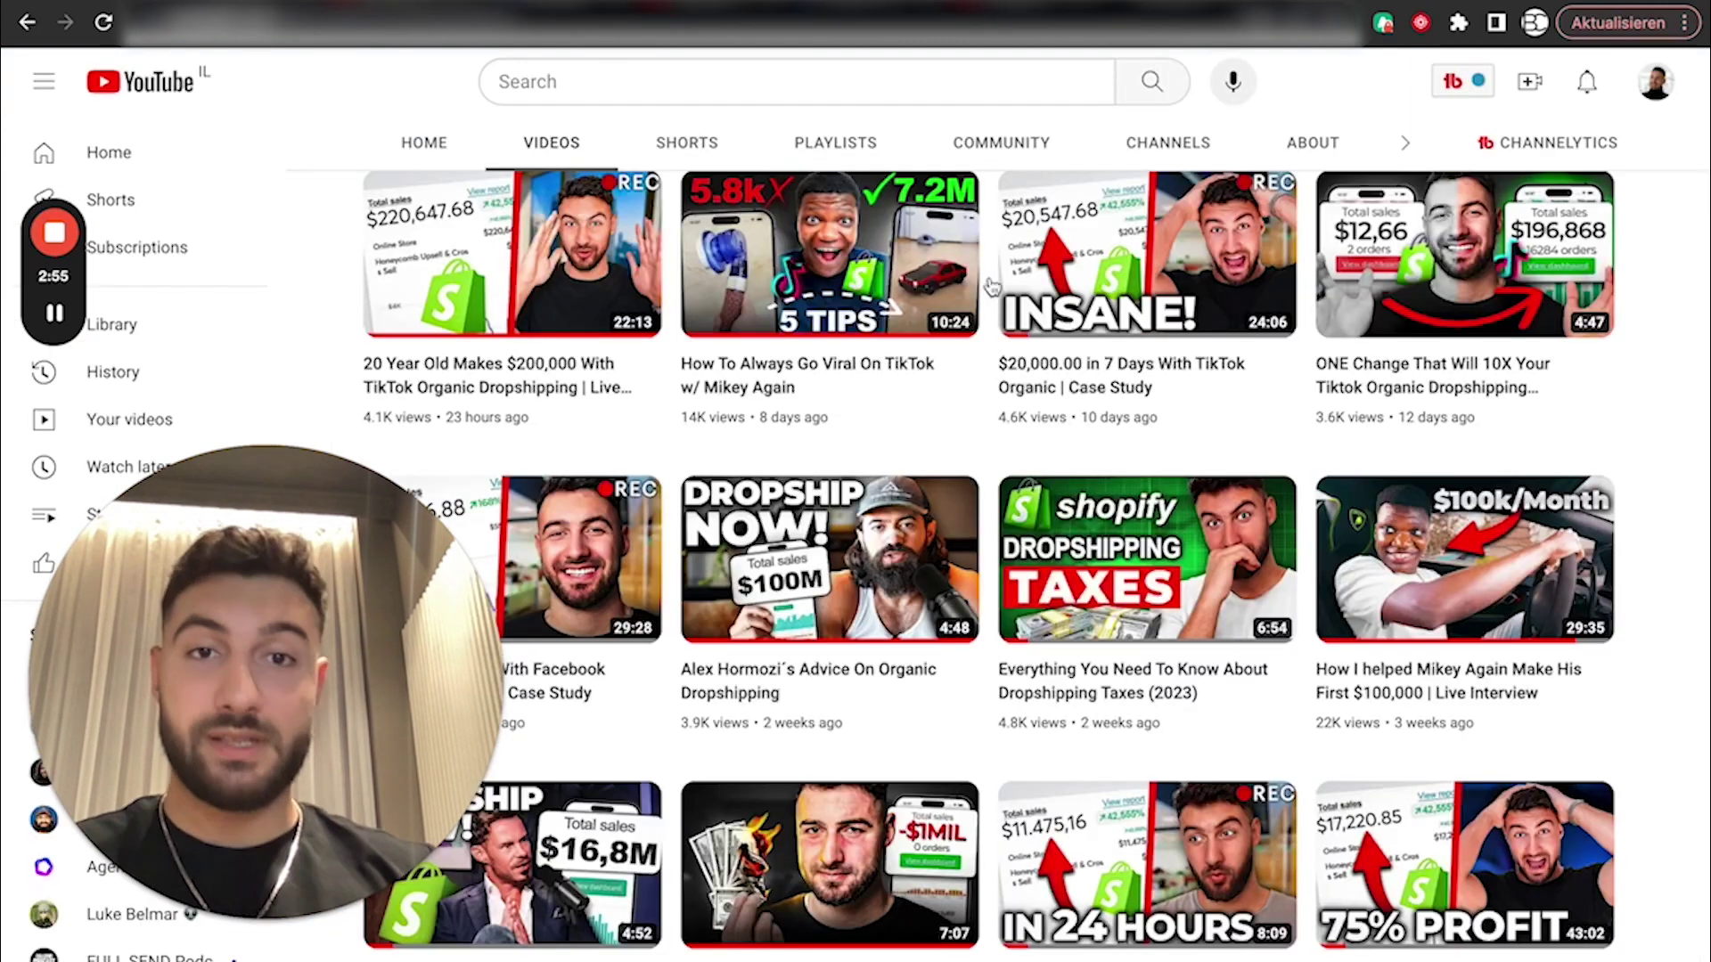
Go back to the Funnel Breakdown diagram showing Go to website, Sign up and Dont sign up.
scroll(826, 179, up, 1)
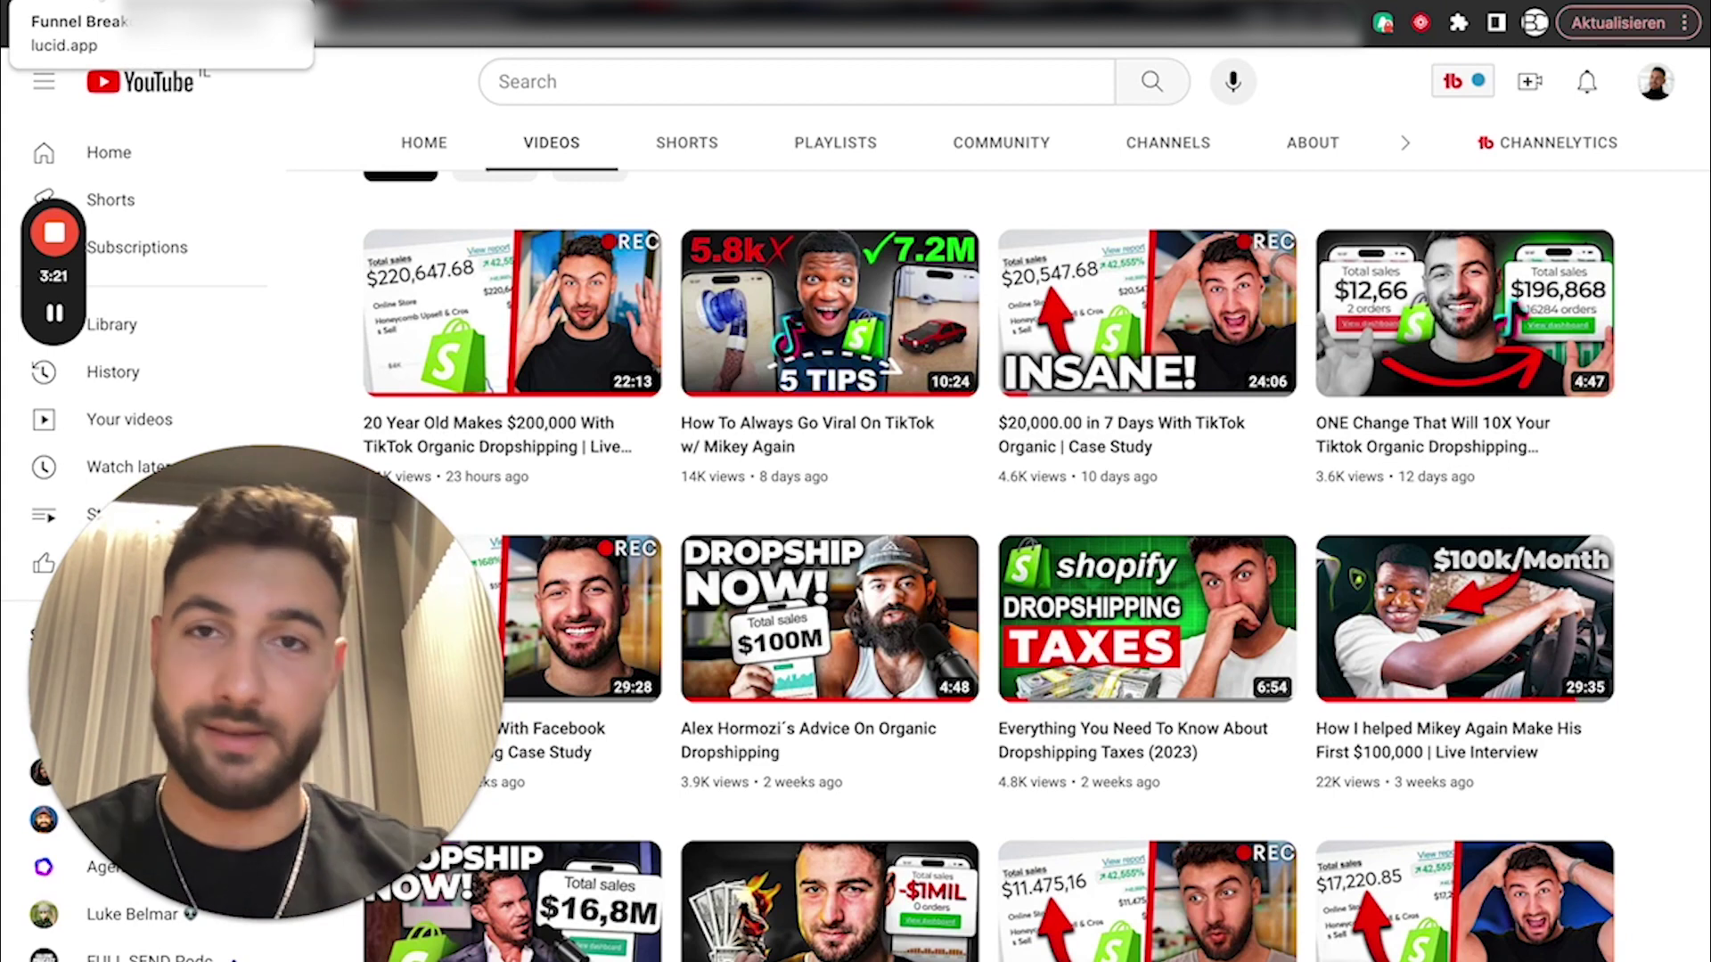
click(160, 23)
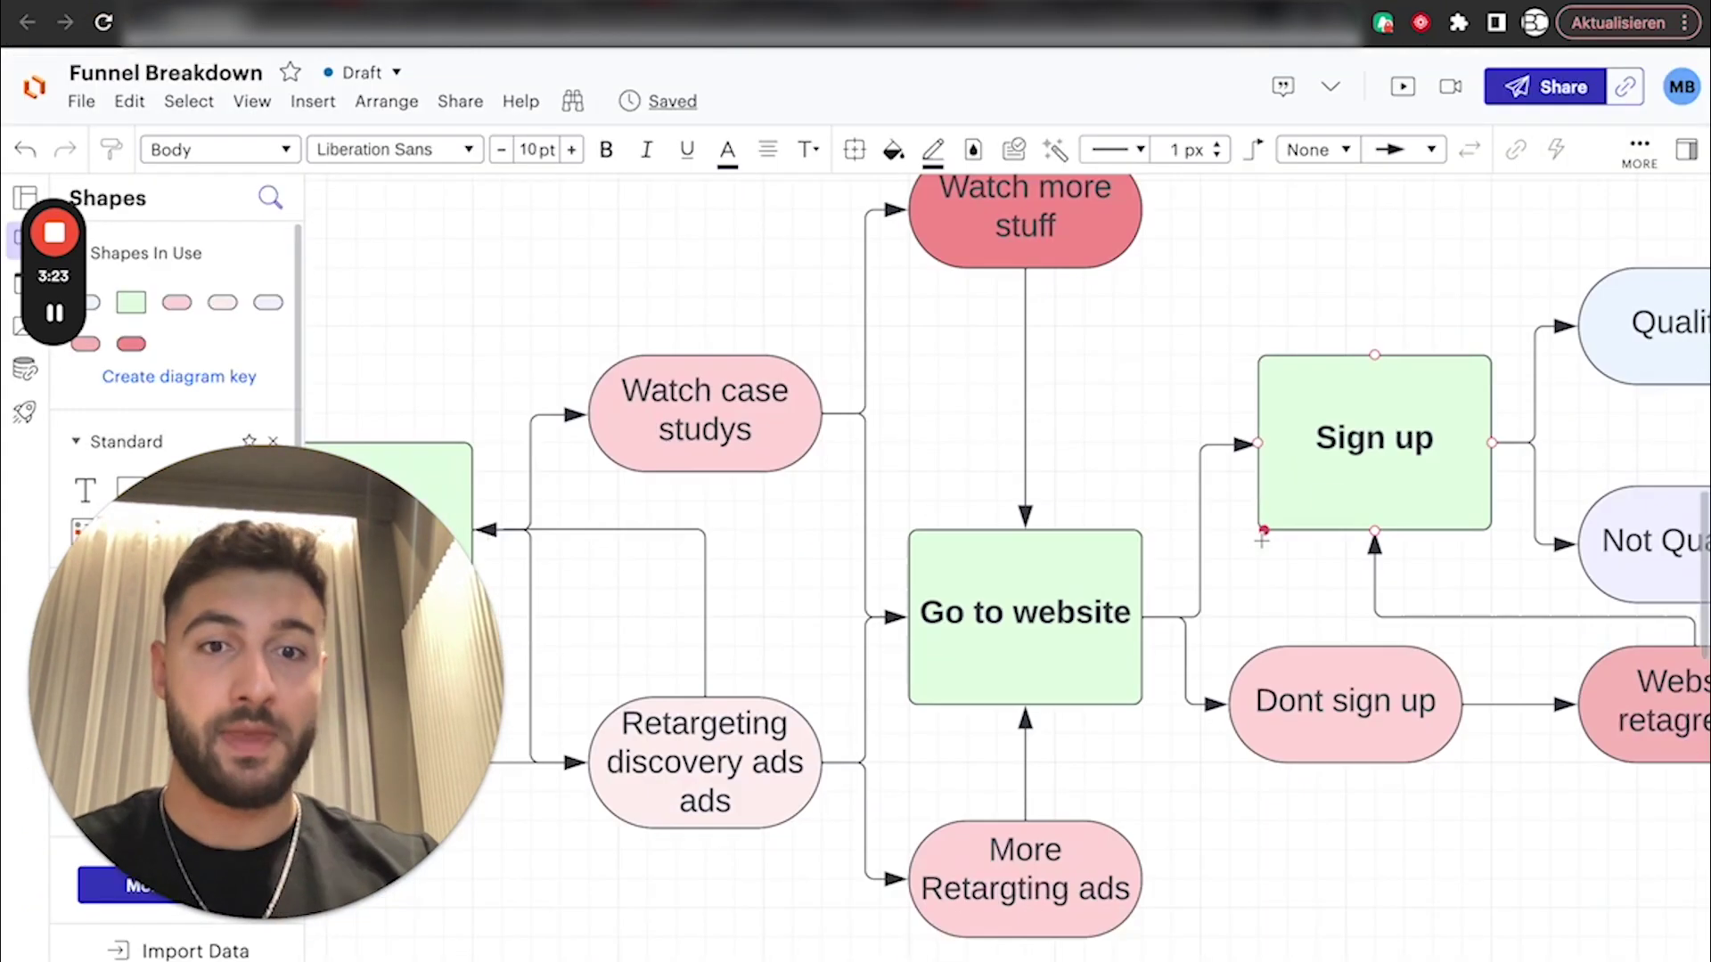
Scroll down the canvas past the 'Go to website' shape.
scroll(1261, 539, down, 1)
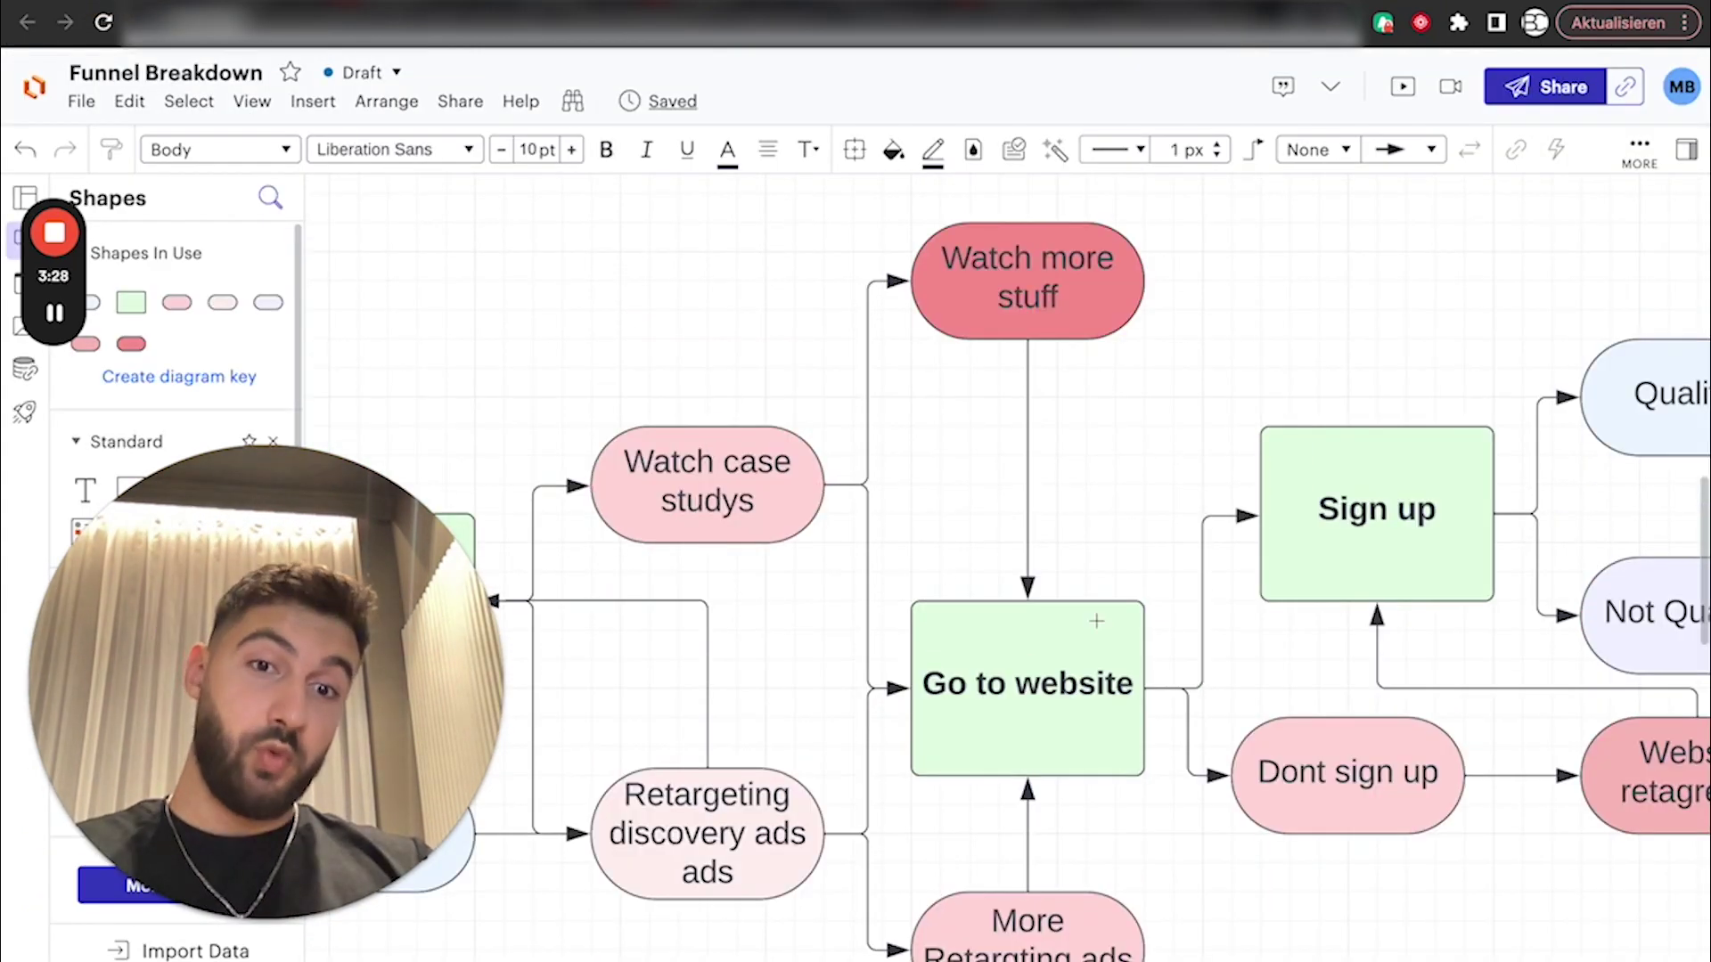
scroll(1081, 668, down, 2)
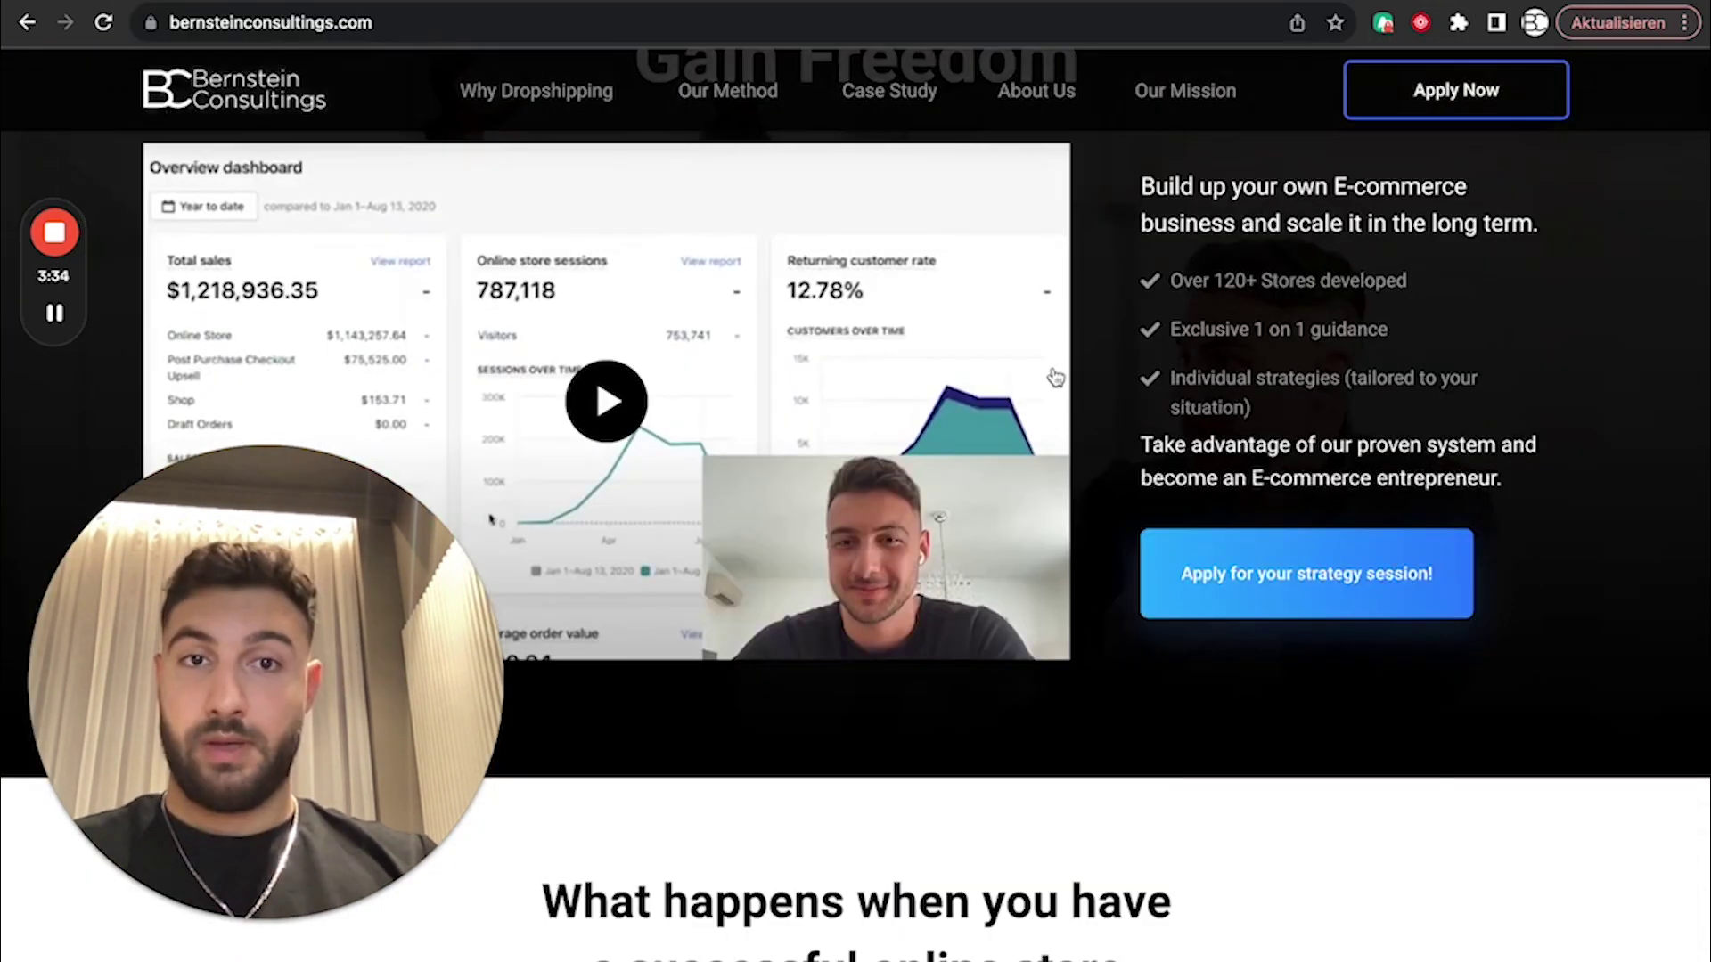
scroll(1053, 376, down, 5)
Advance the client testimonial slider twice and drag the phone divider to reveal the 93,18k $ dashboard.
scroll(1053, 376, up, 5)
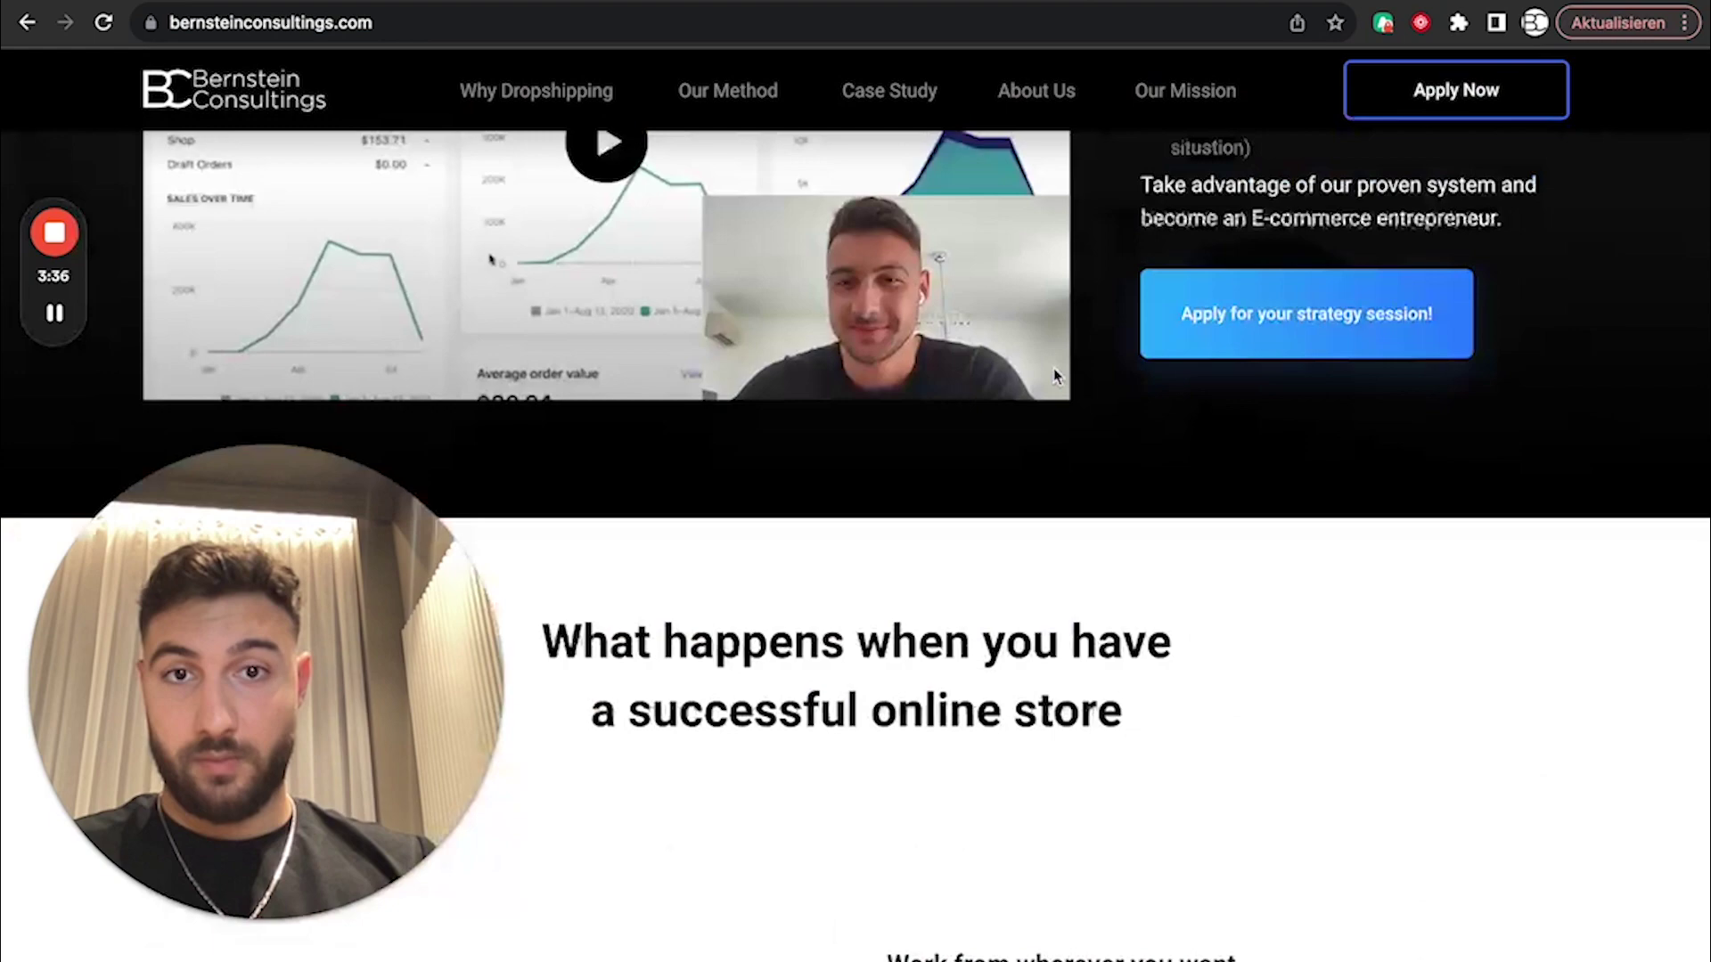
scroll(966, 490, down, 15)
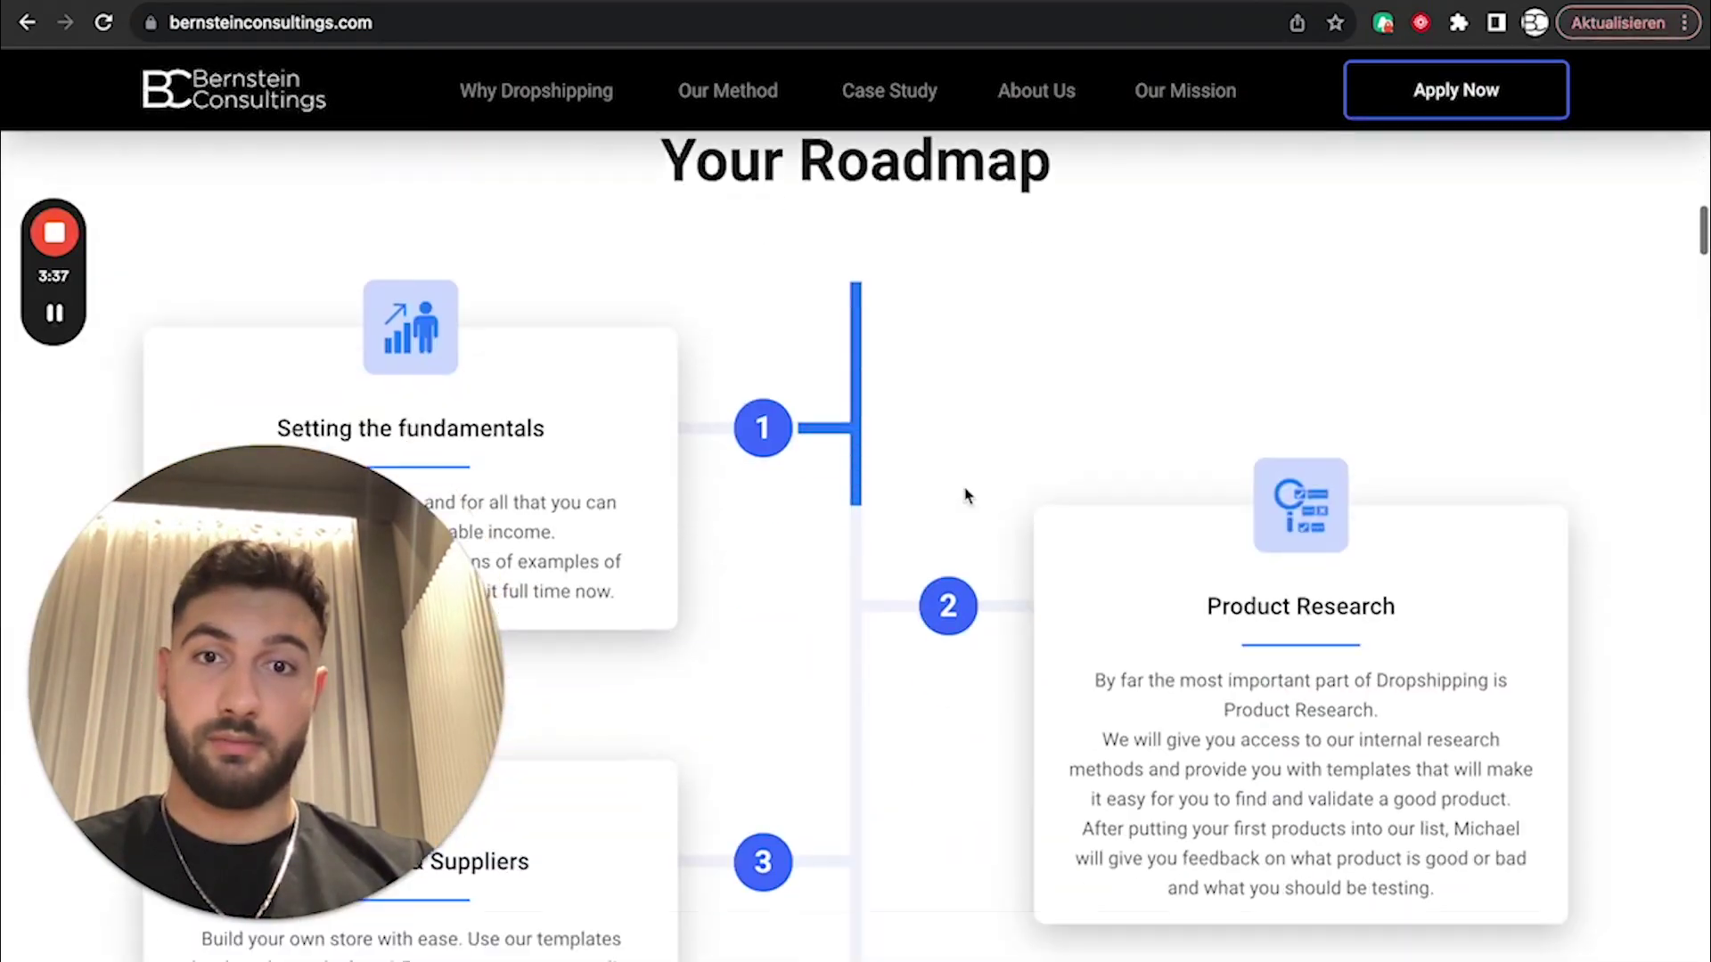
scroll(966, 495, down, 20)
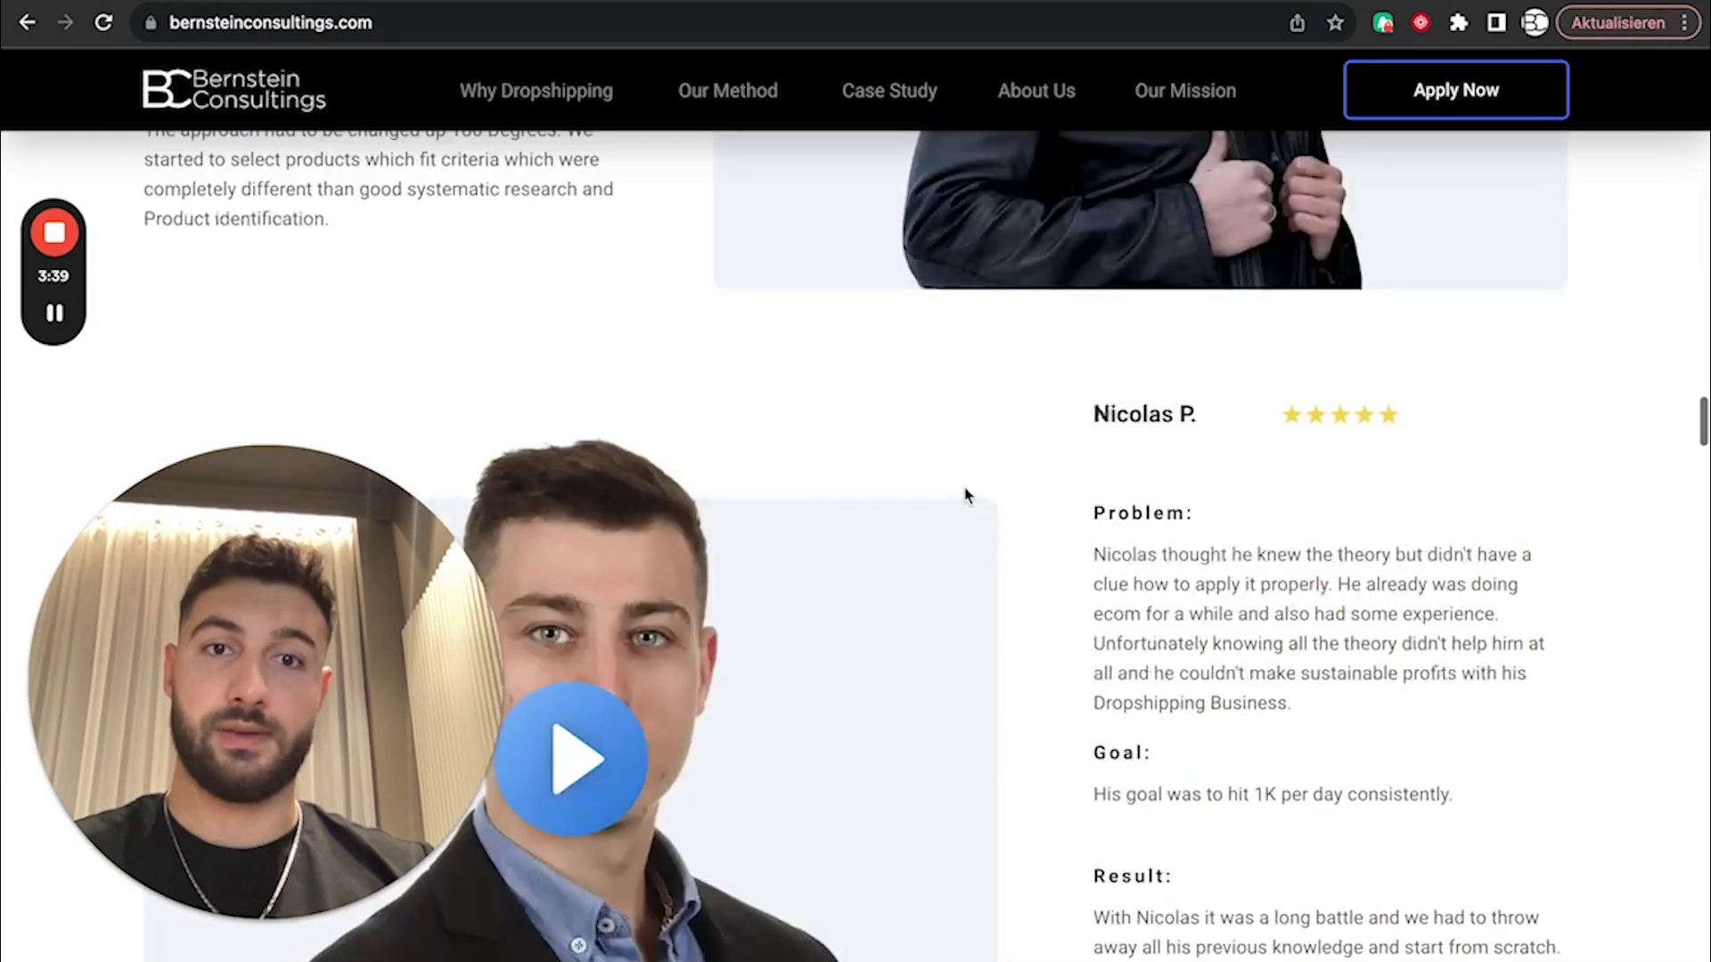
scroll(966, 495, down, 10)
click(1639, 703)
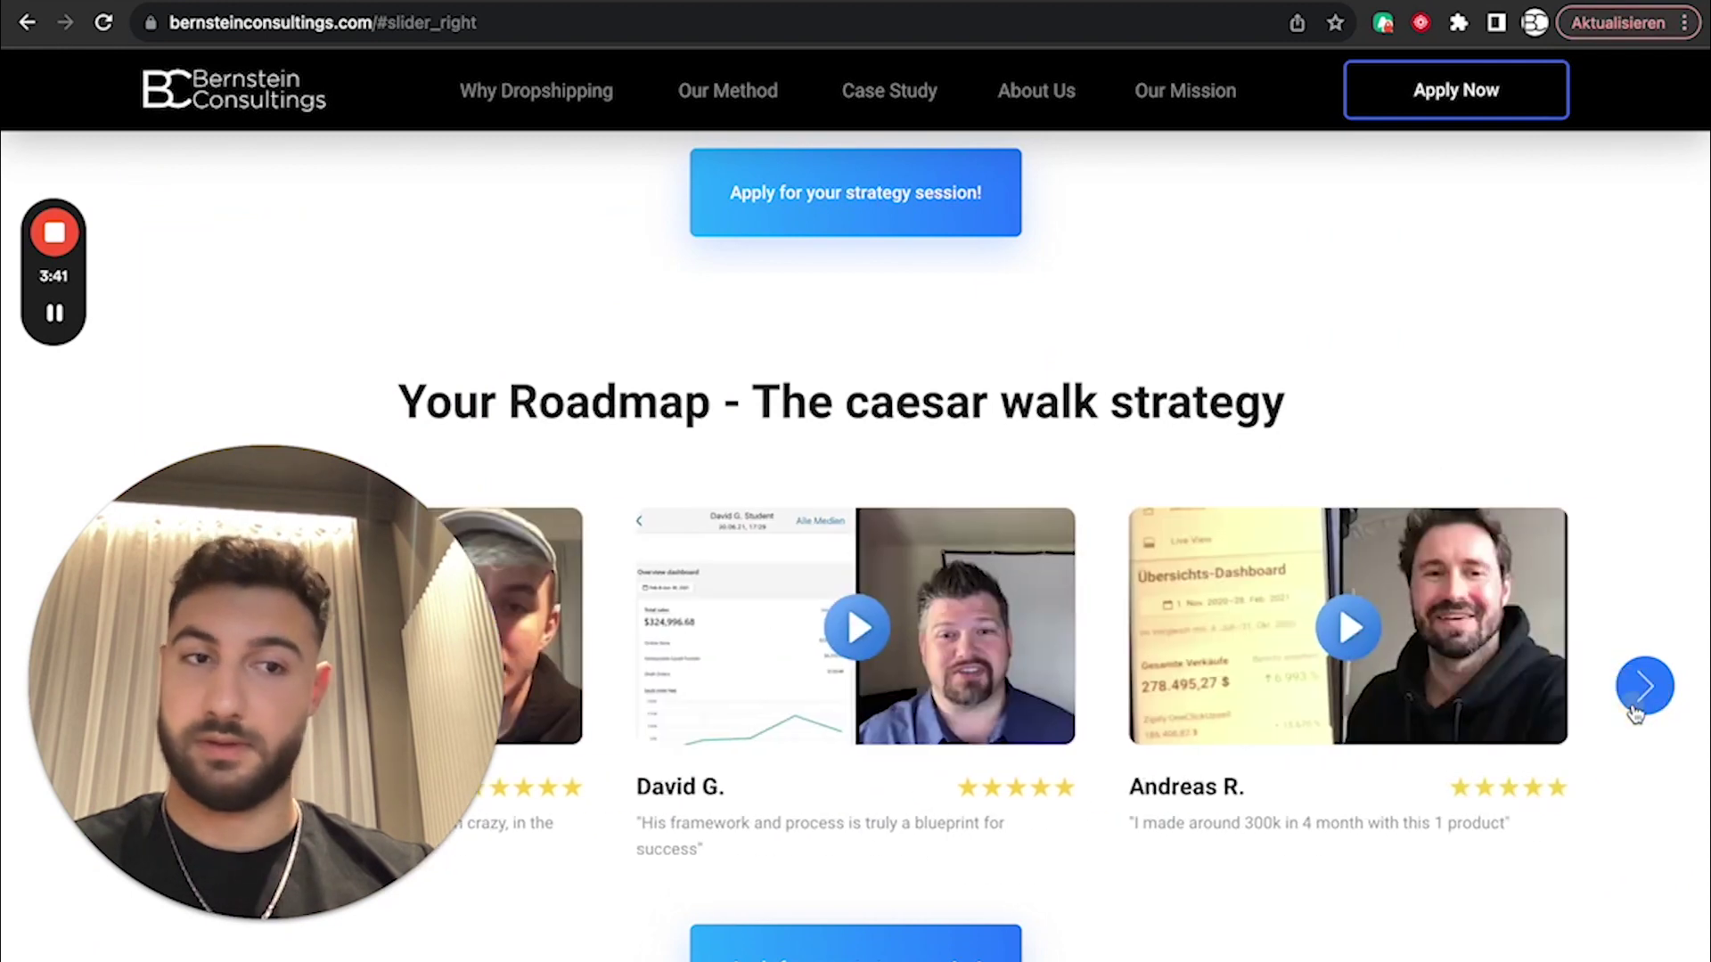
click(1641, 690)
scroll(1635, 709, down, 15)
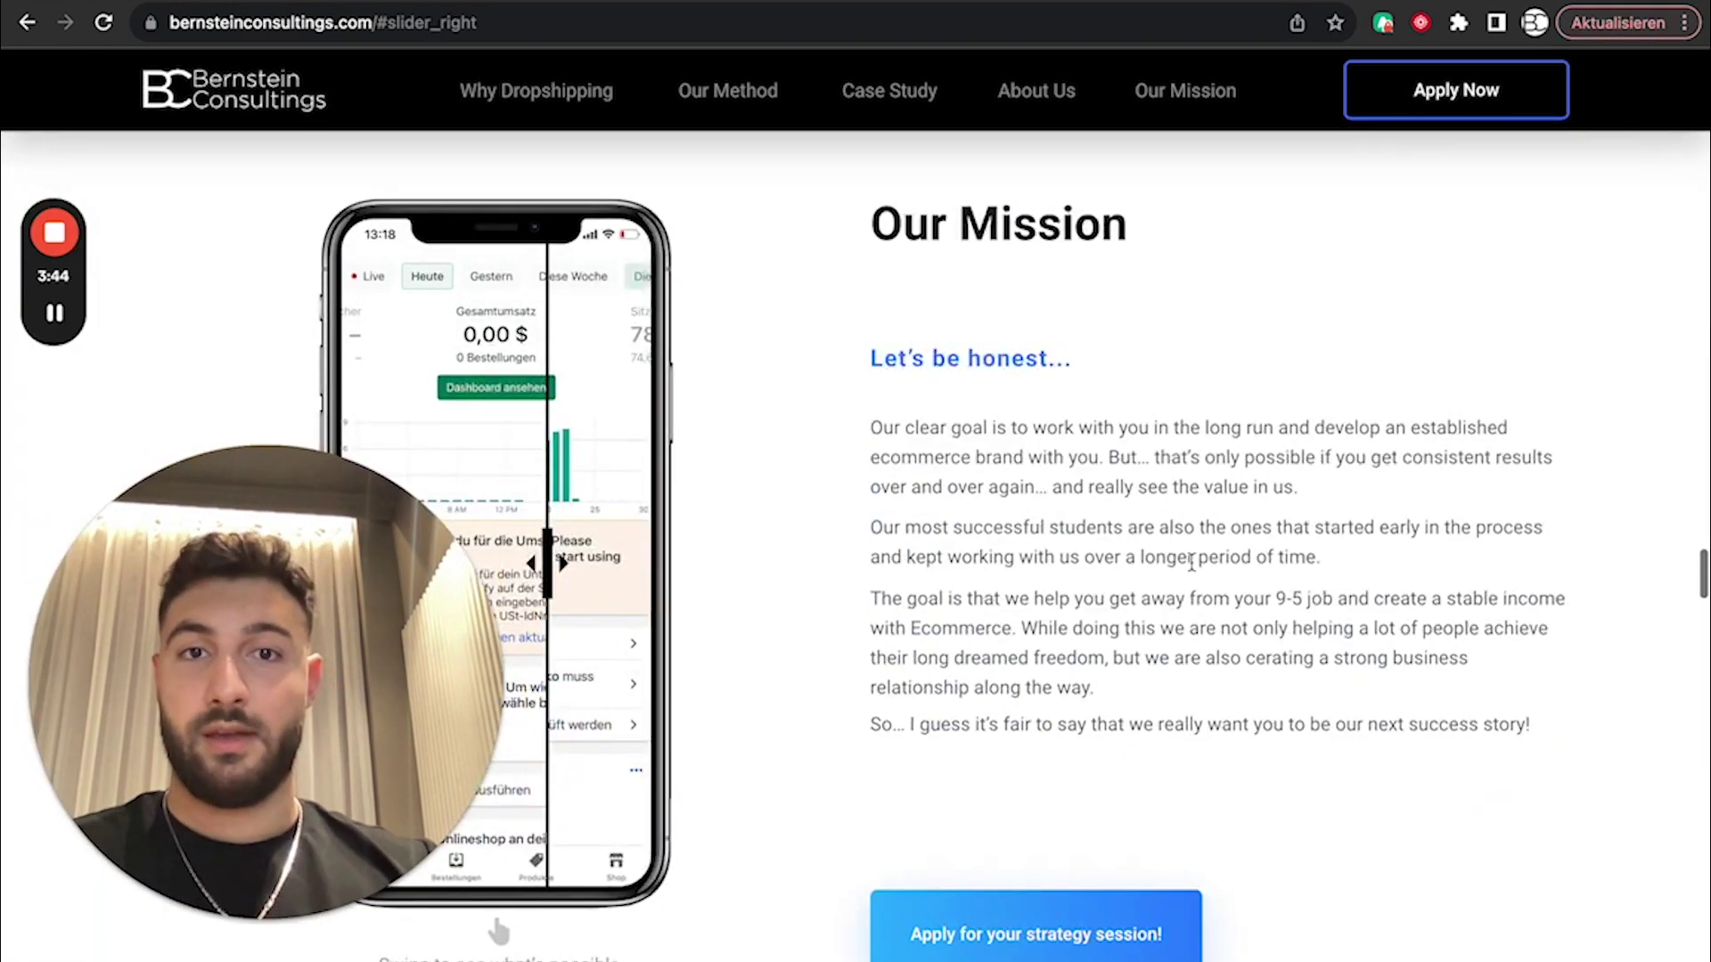
drag(548, 539, 623, 441)
Browse the rest of the homepage, then open the /mikey 'Proven 3-Step Formula' landing page.
scroll(809, 570, down, 10)
scroll(809, 569, up, 2)
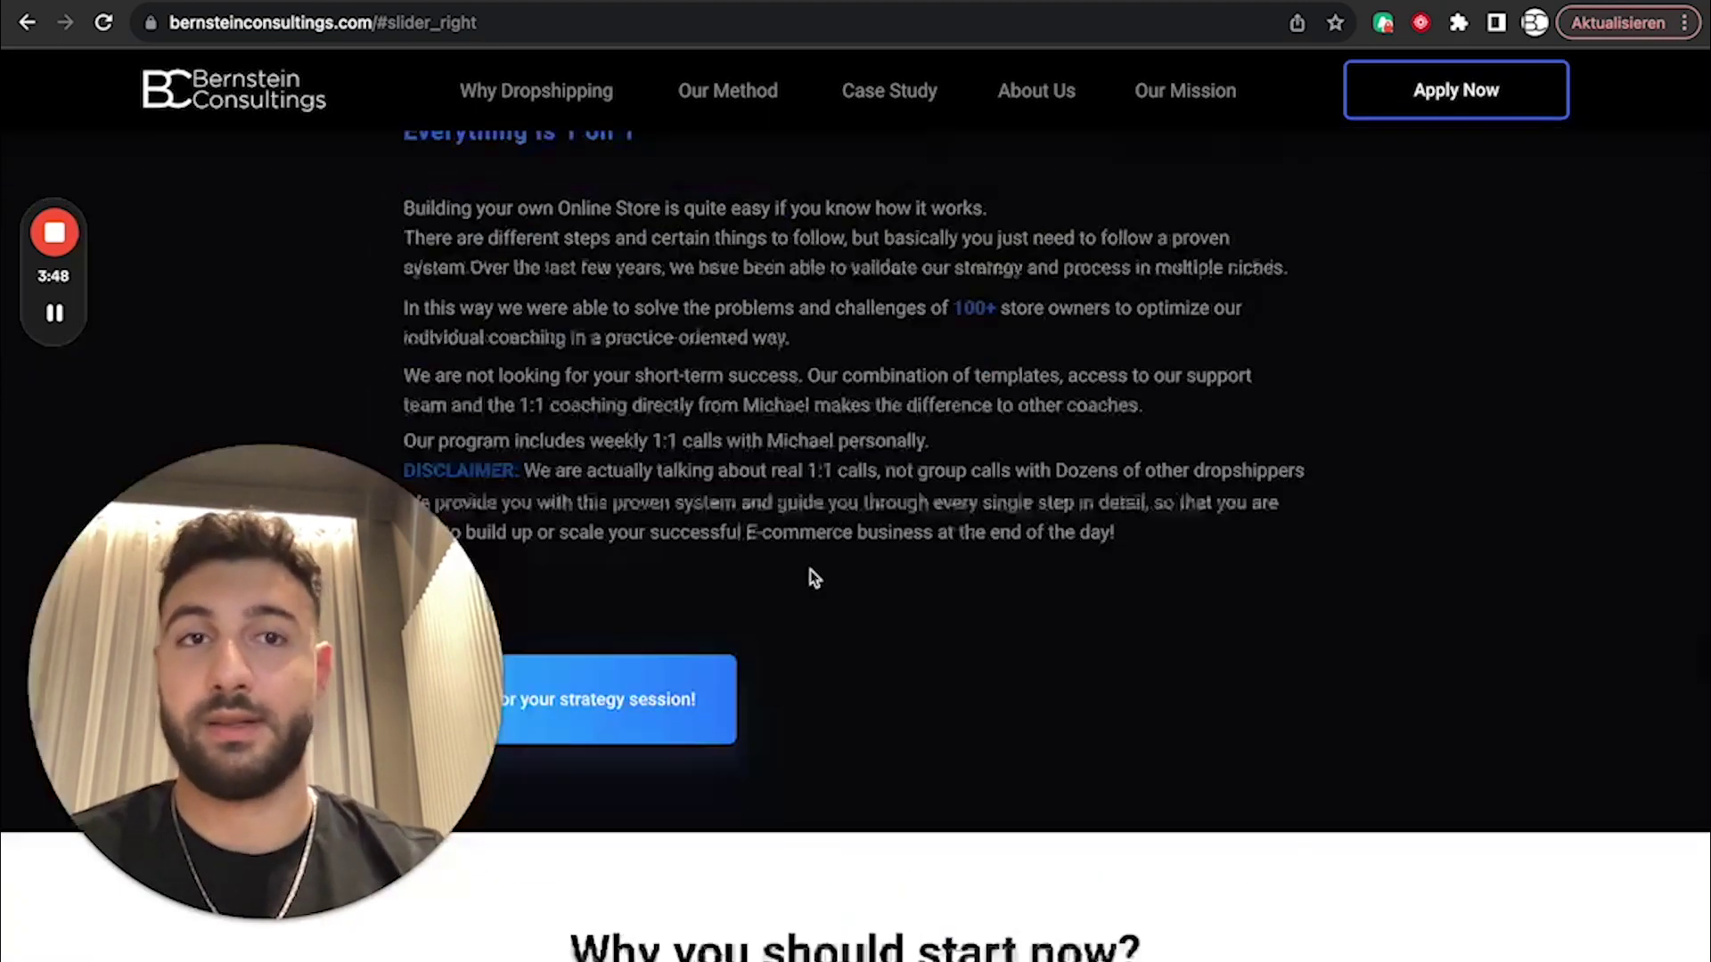
scroll(810, 569, down, 10)
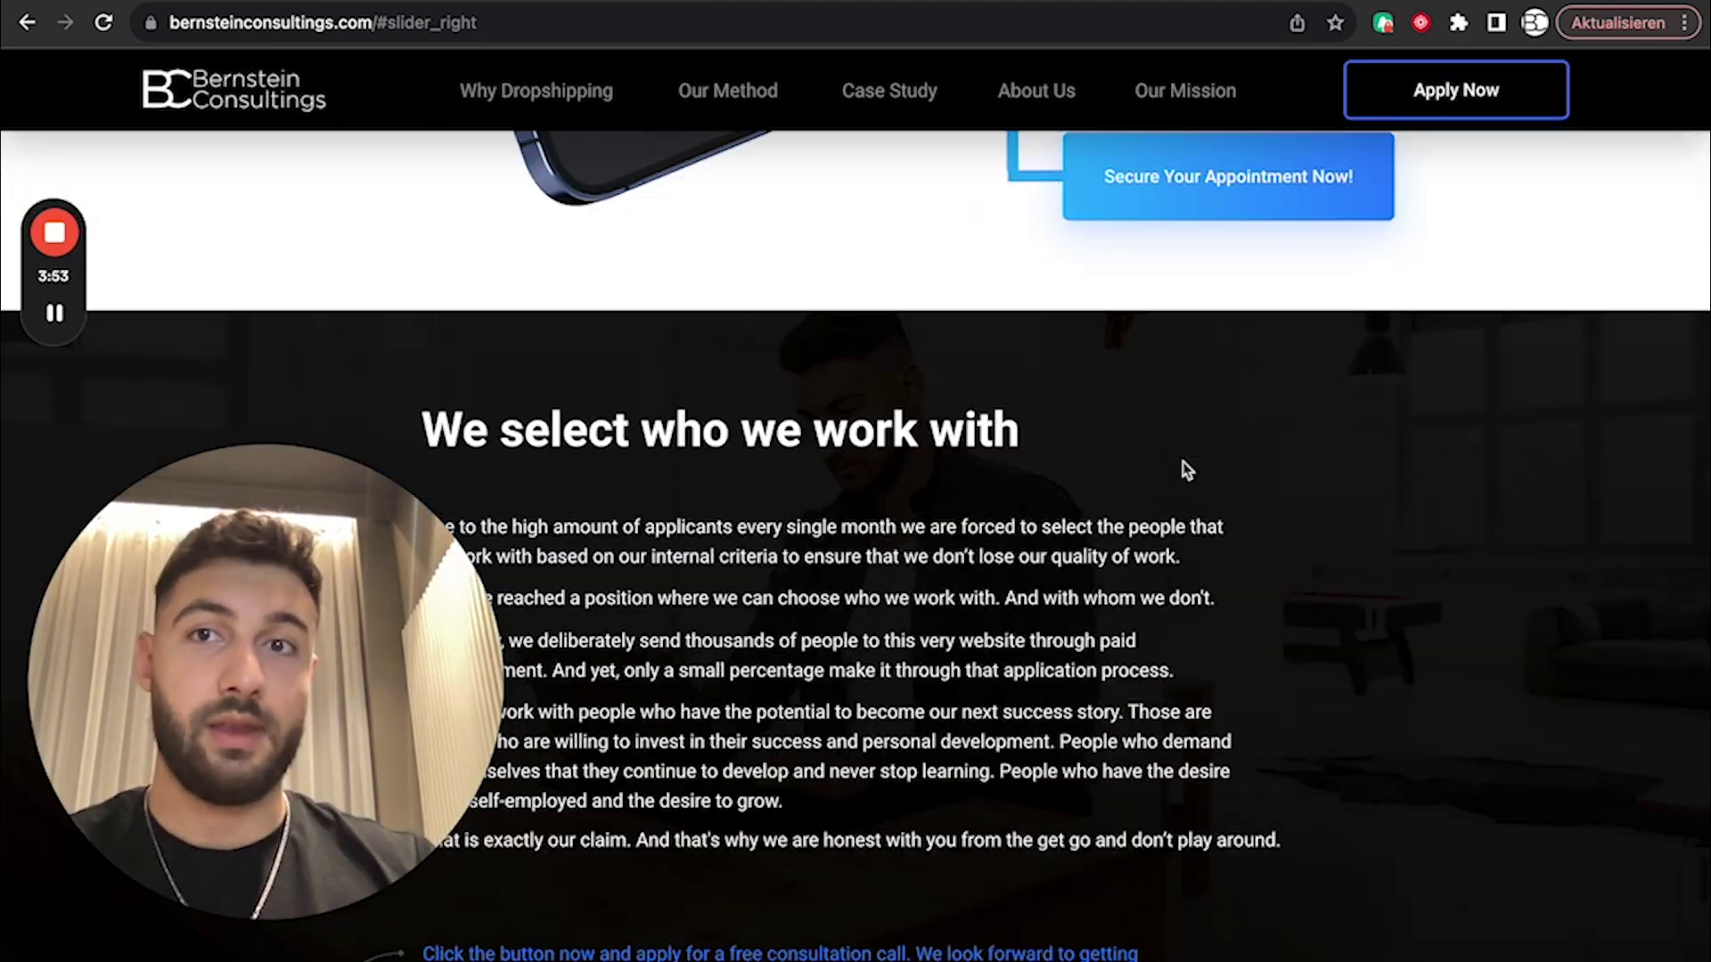
scroll(1187, 470, up, 10)
scroll(1237, 472, down, 8)
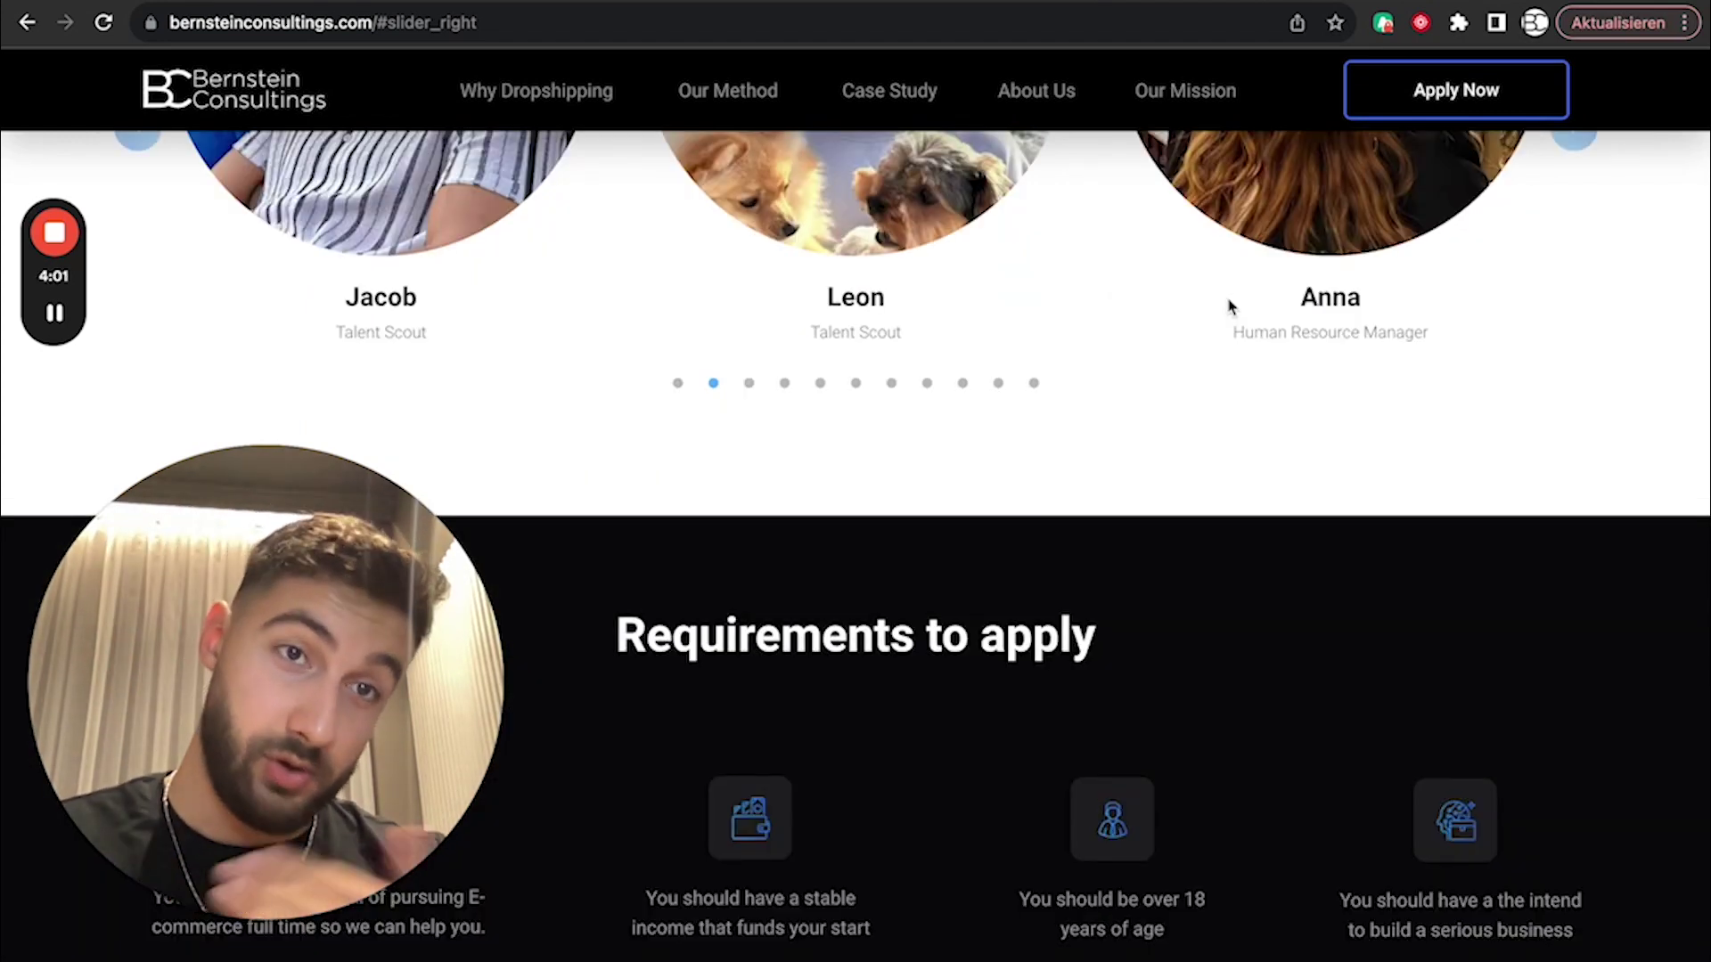
scroll(1371, 416, up, 2)
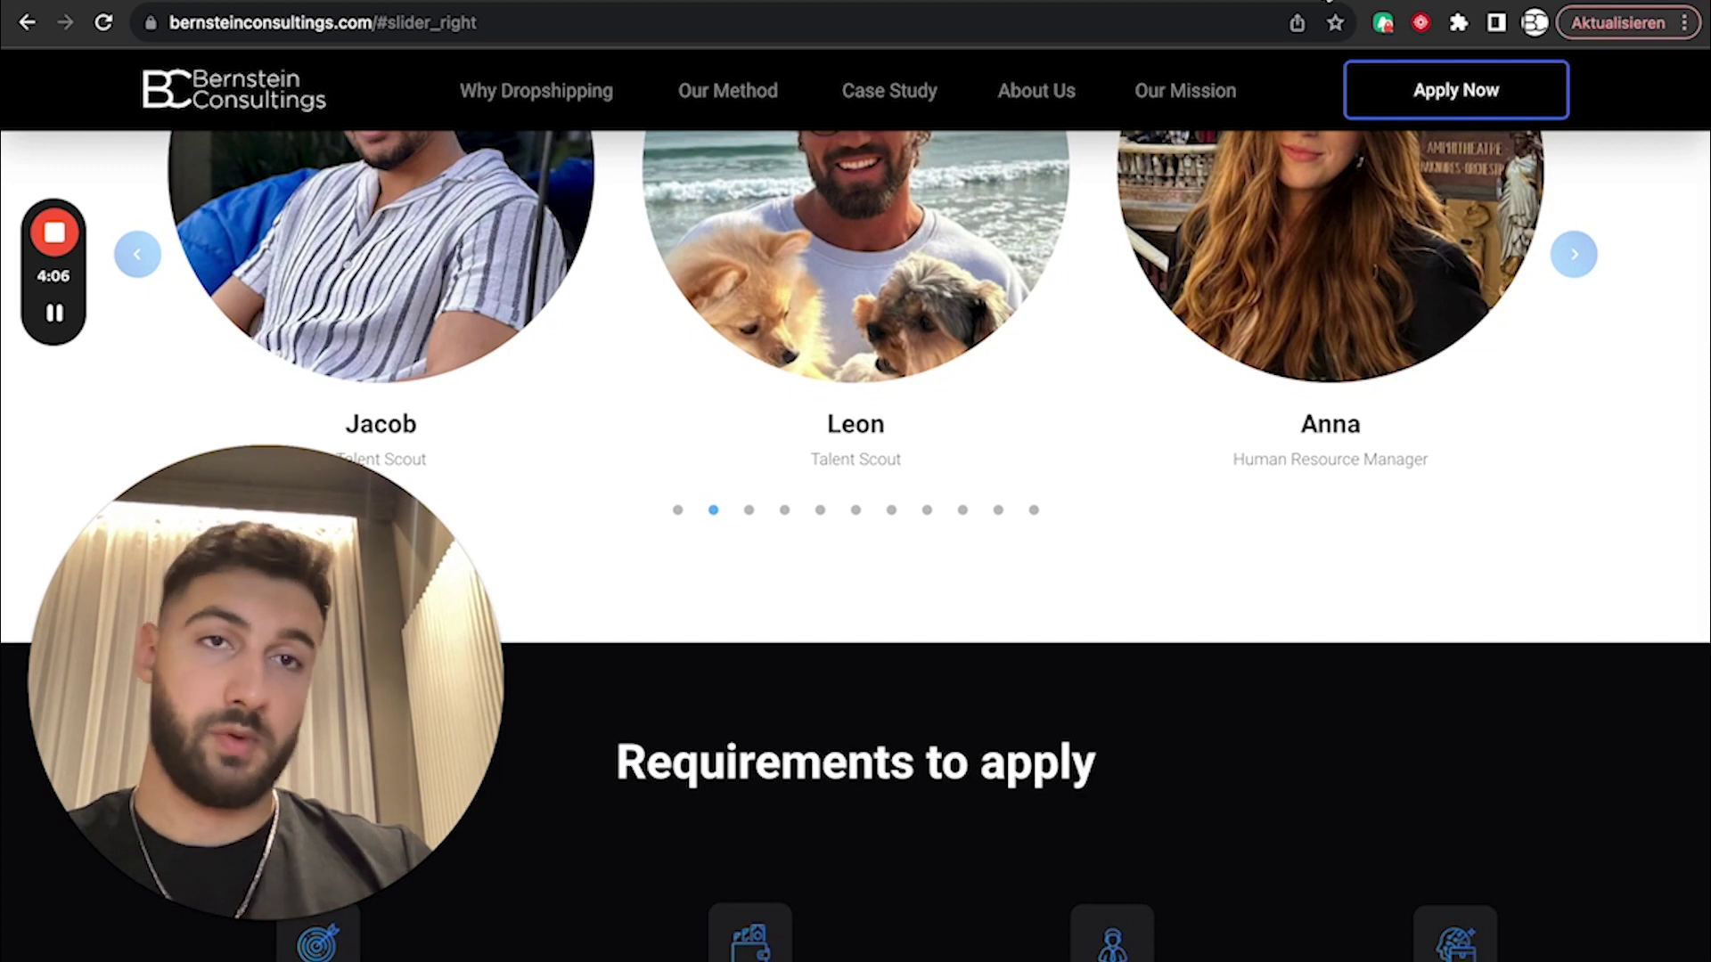
click(1328, 1)
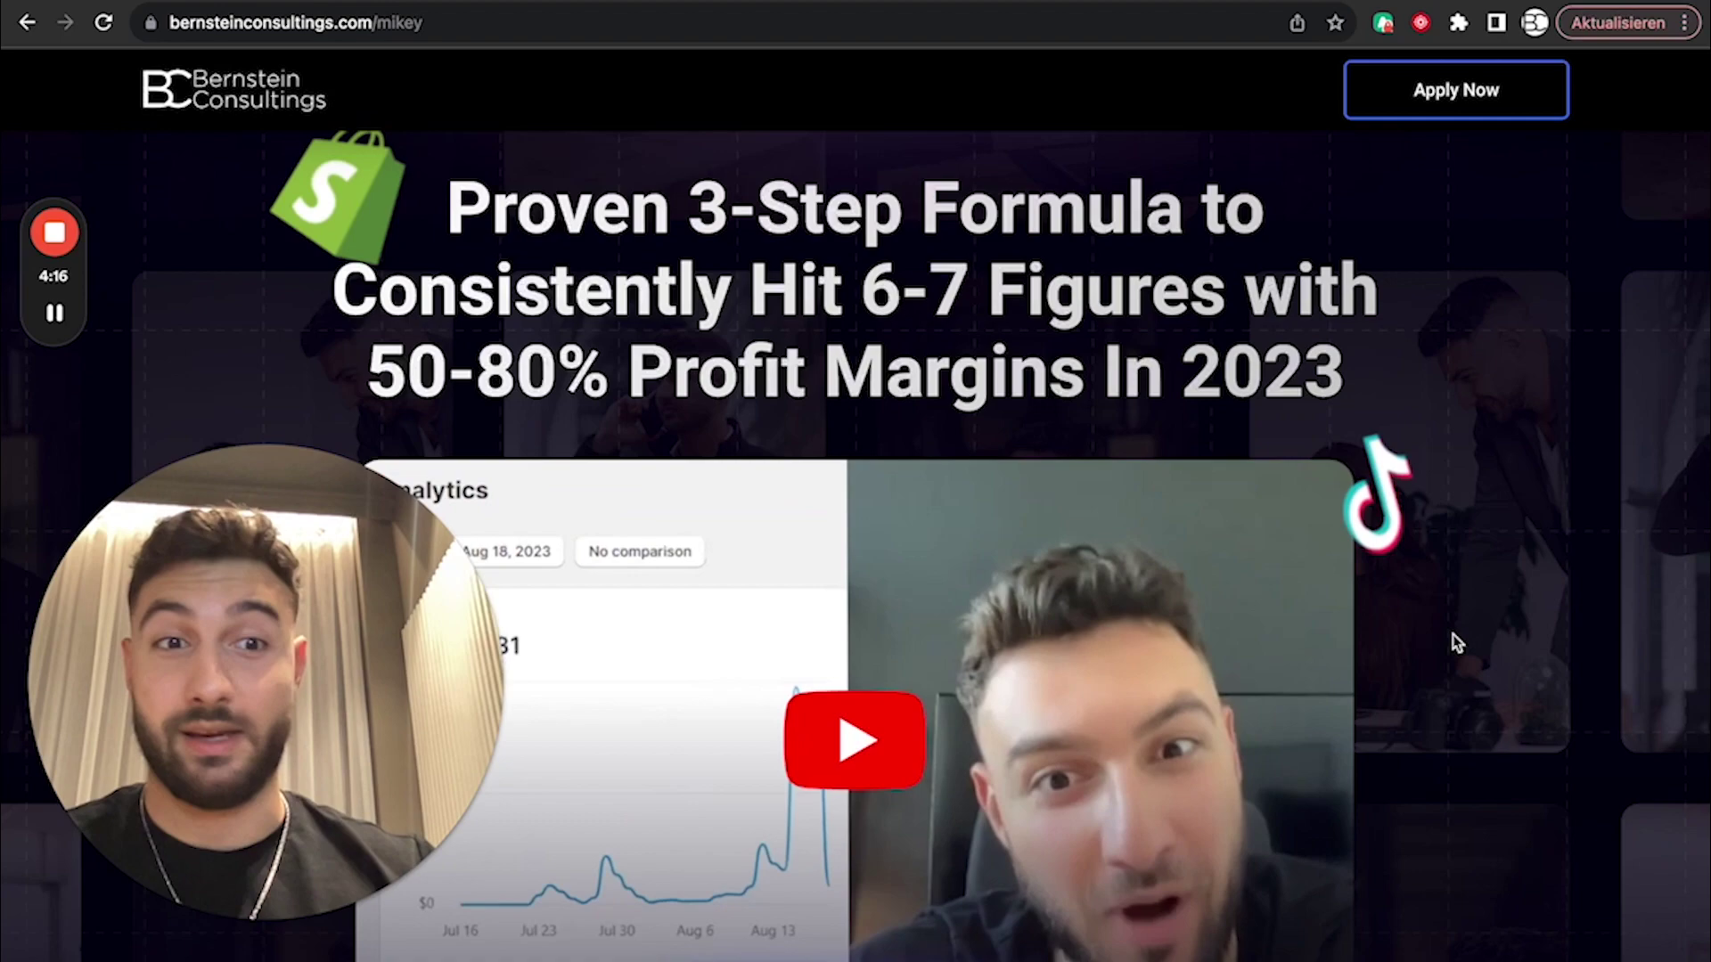
Browse the Bernstein Consultings page, then bring up the Google Ads campaign list for 1–30 Sept 2023.
scroll(1452, 635, down, 10)
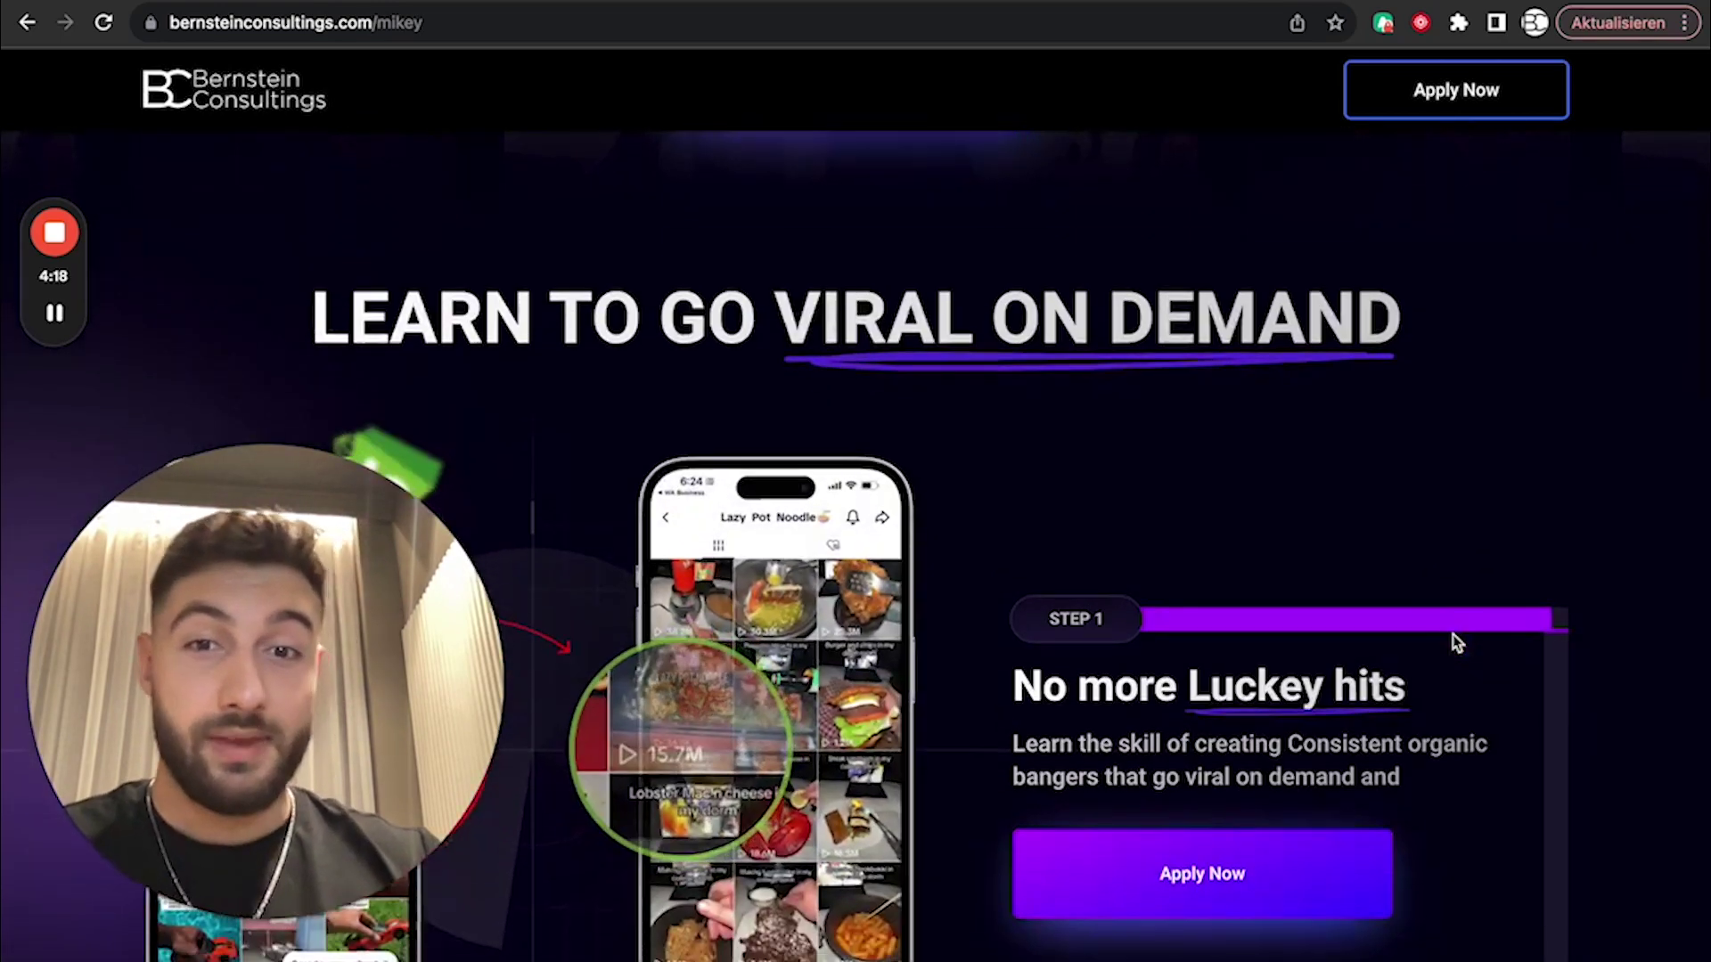
scroll(1452, 634, down, 15)
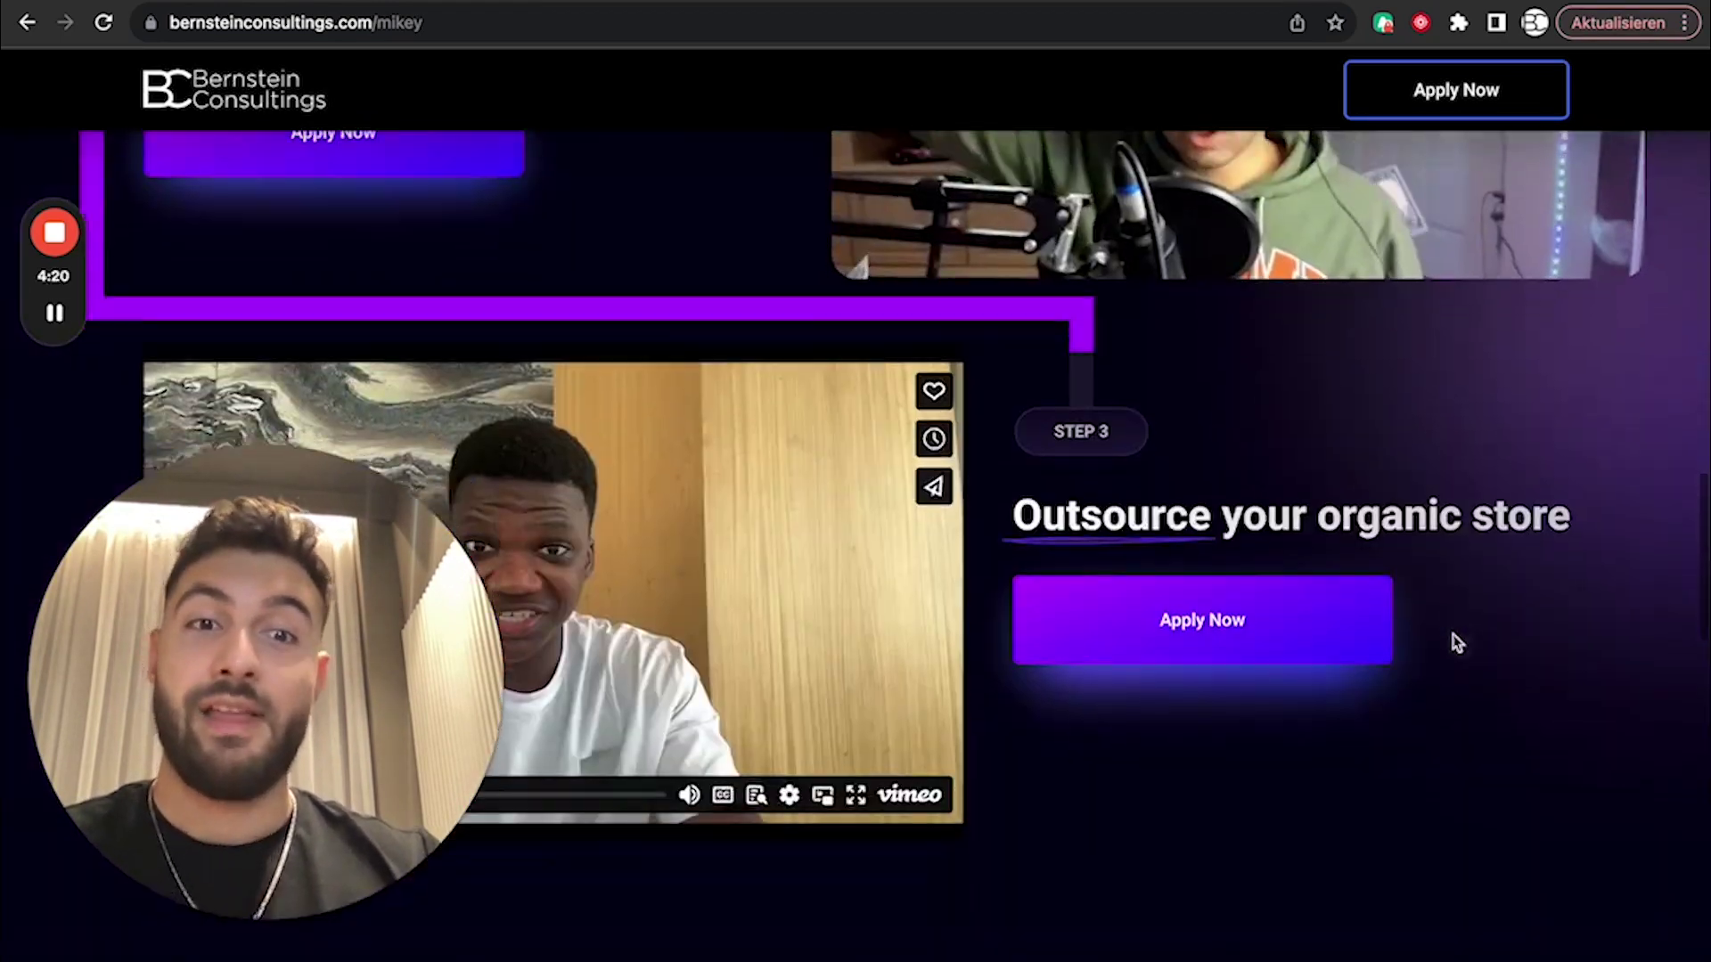
scroll(1456, 644, down, 15)
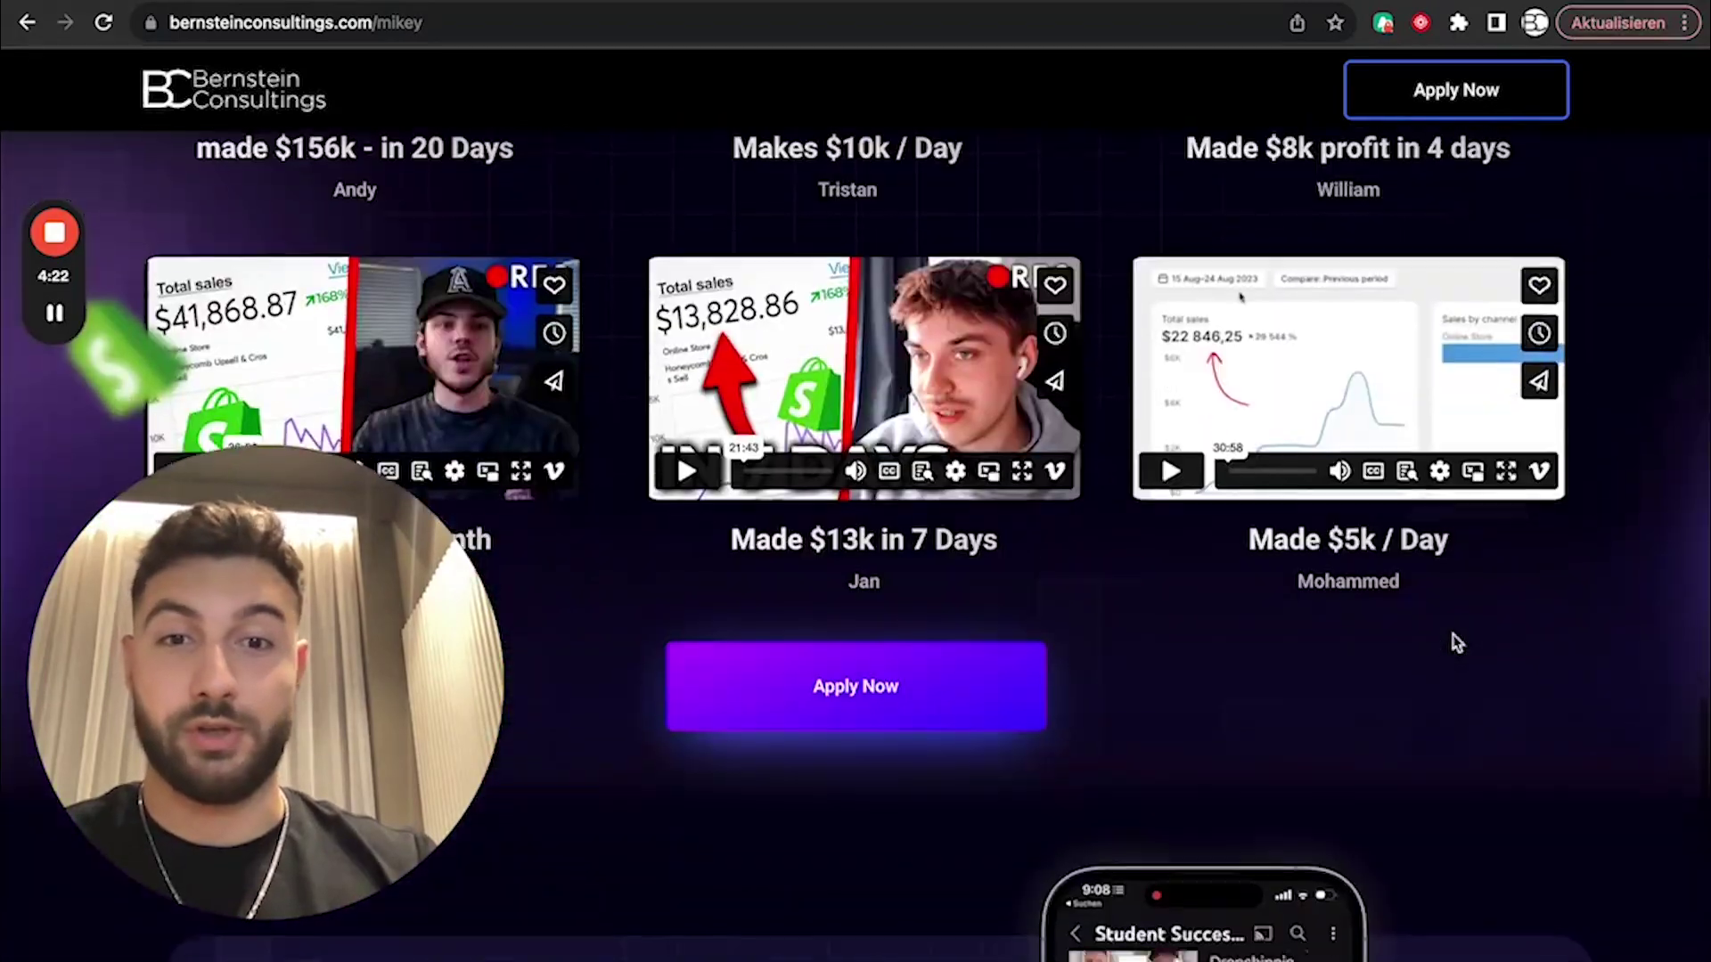
scroll(1452, 638, down, 6)
scroll(1452, 638, up, 13)
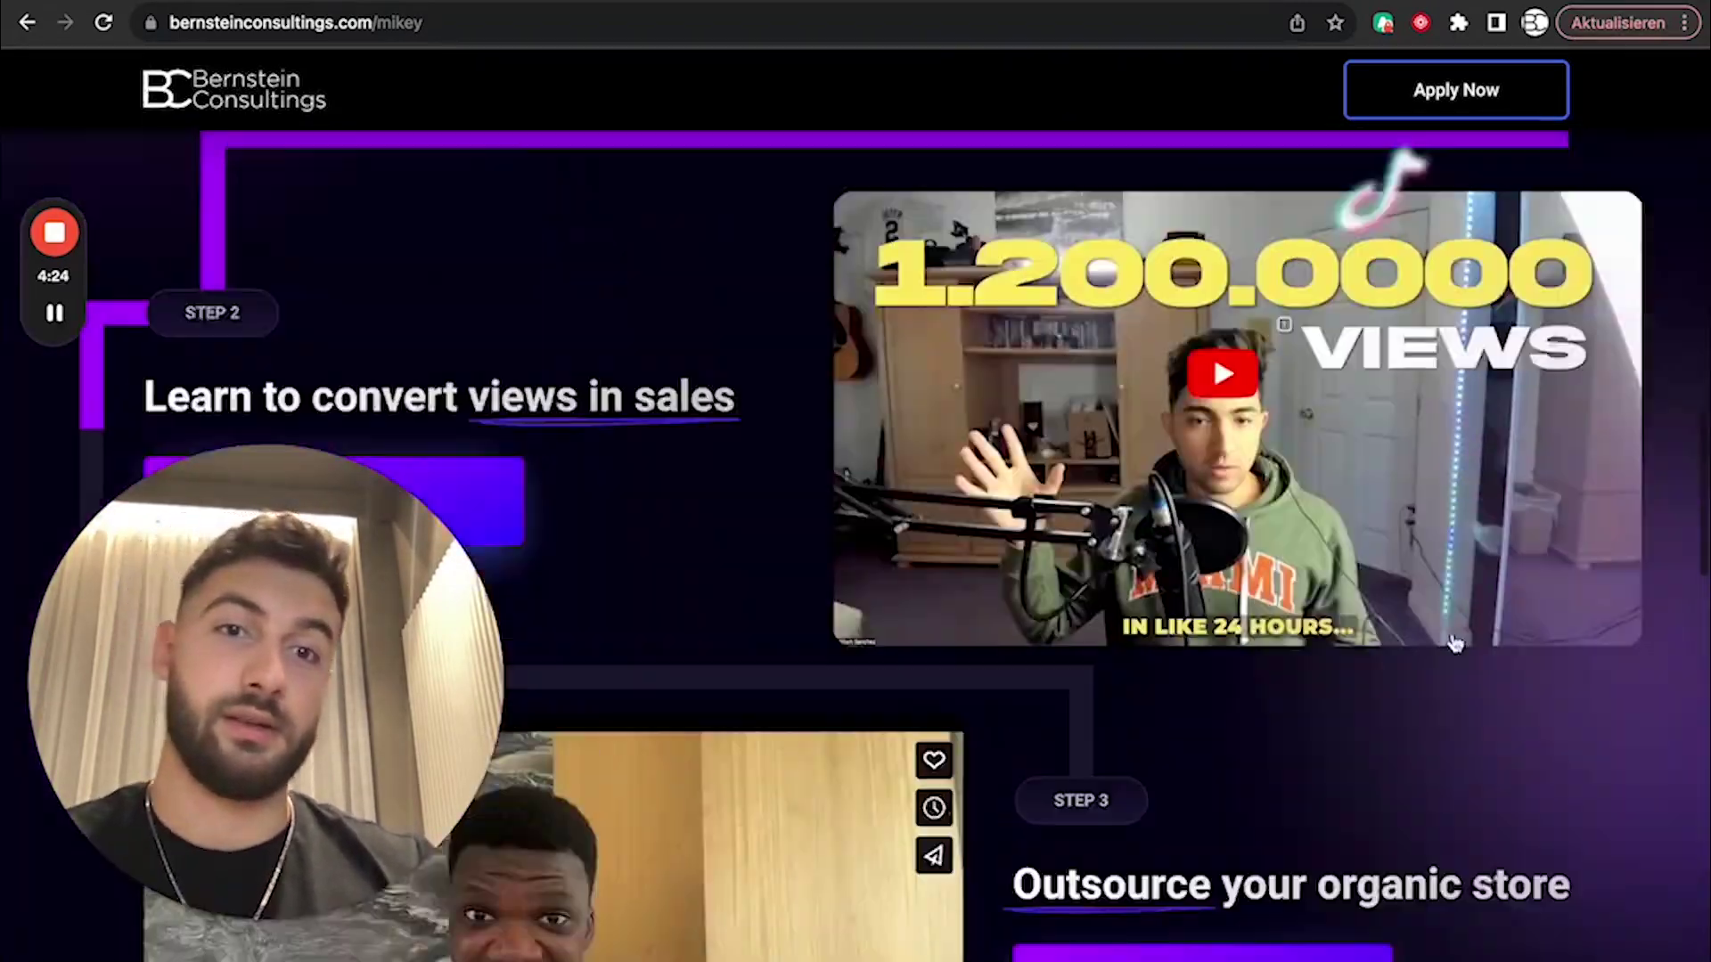
scroll(1455, 644, up, 10)
scroll(1452, 641, down, 13)
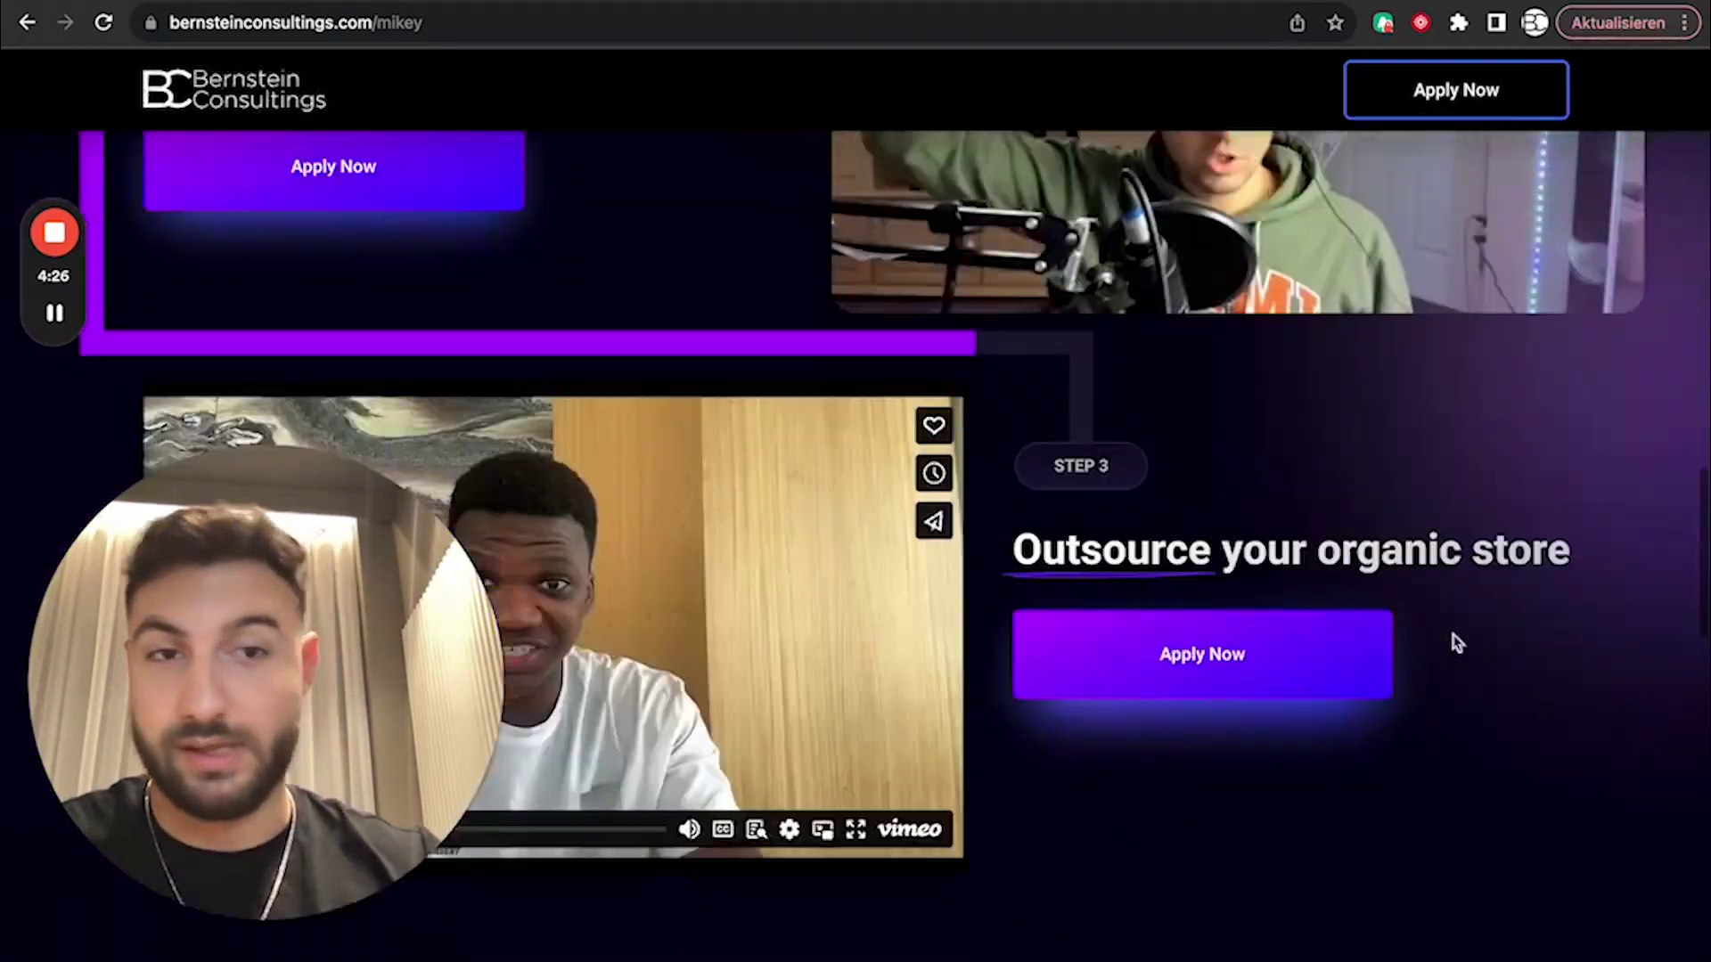
scroll(1457, 643, down, 10)
scroll(1458, 643, up, 1)
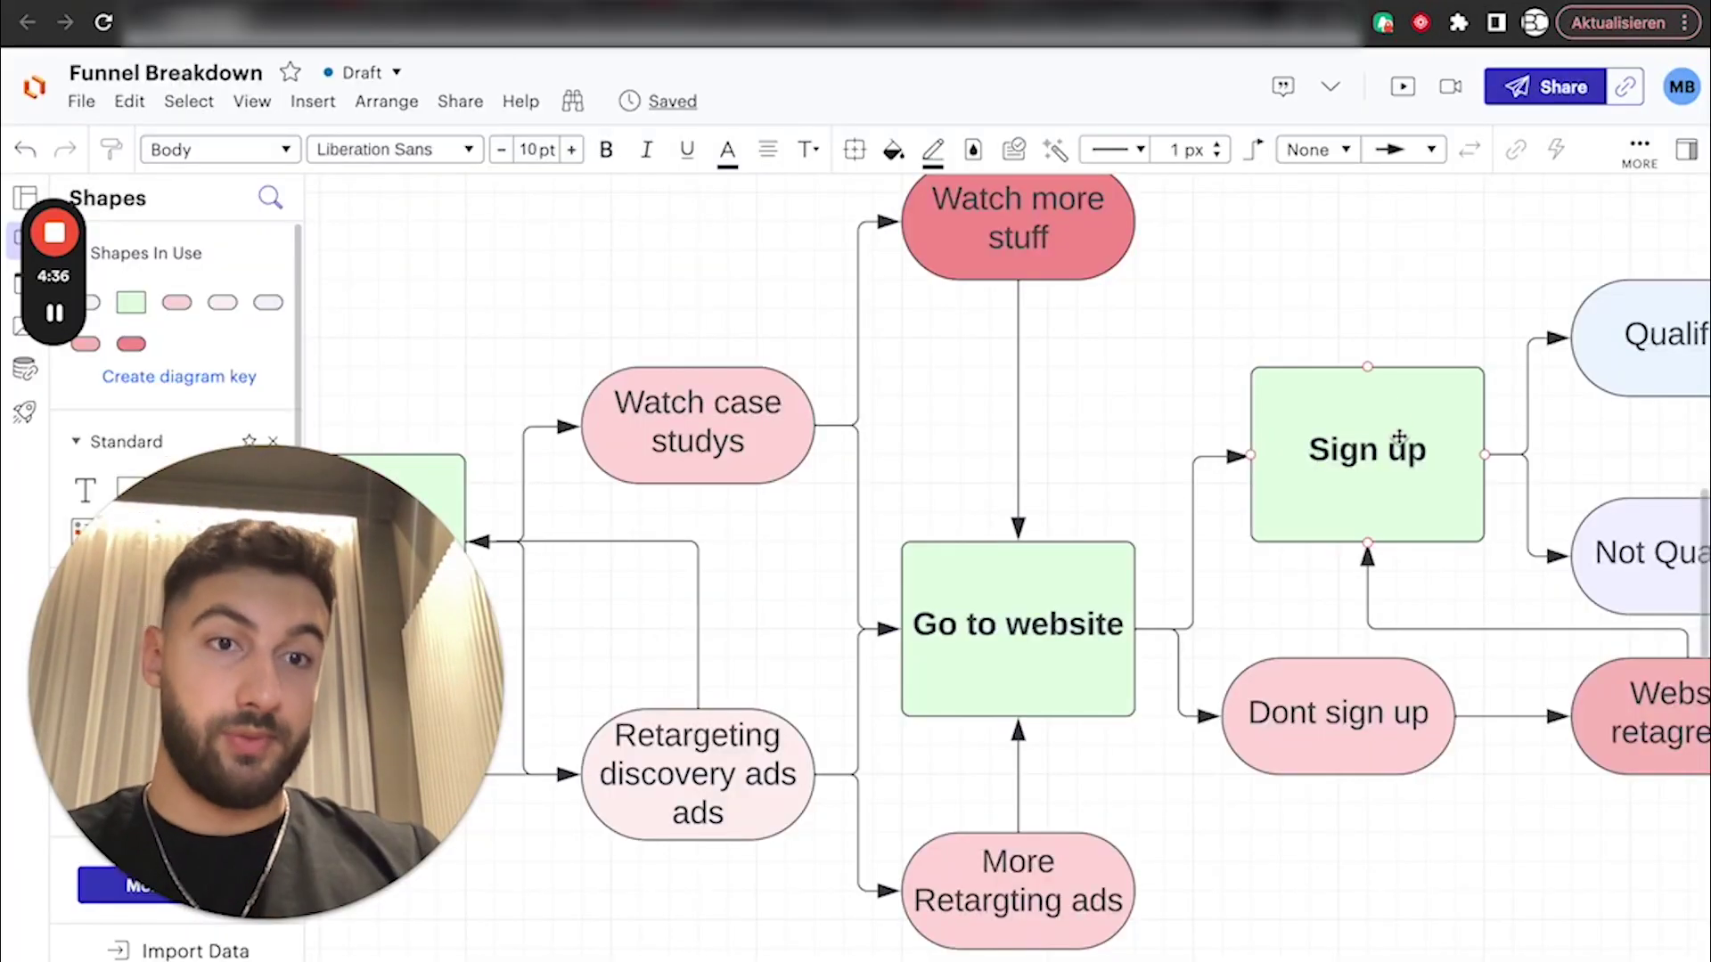
scroll(898, 504, down, 2)
scroll(898, 504, right, 1)
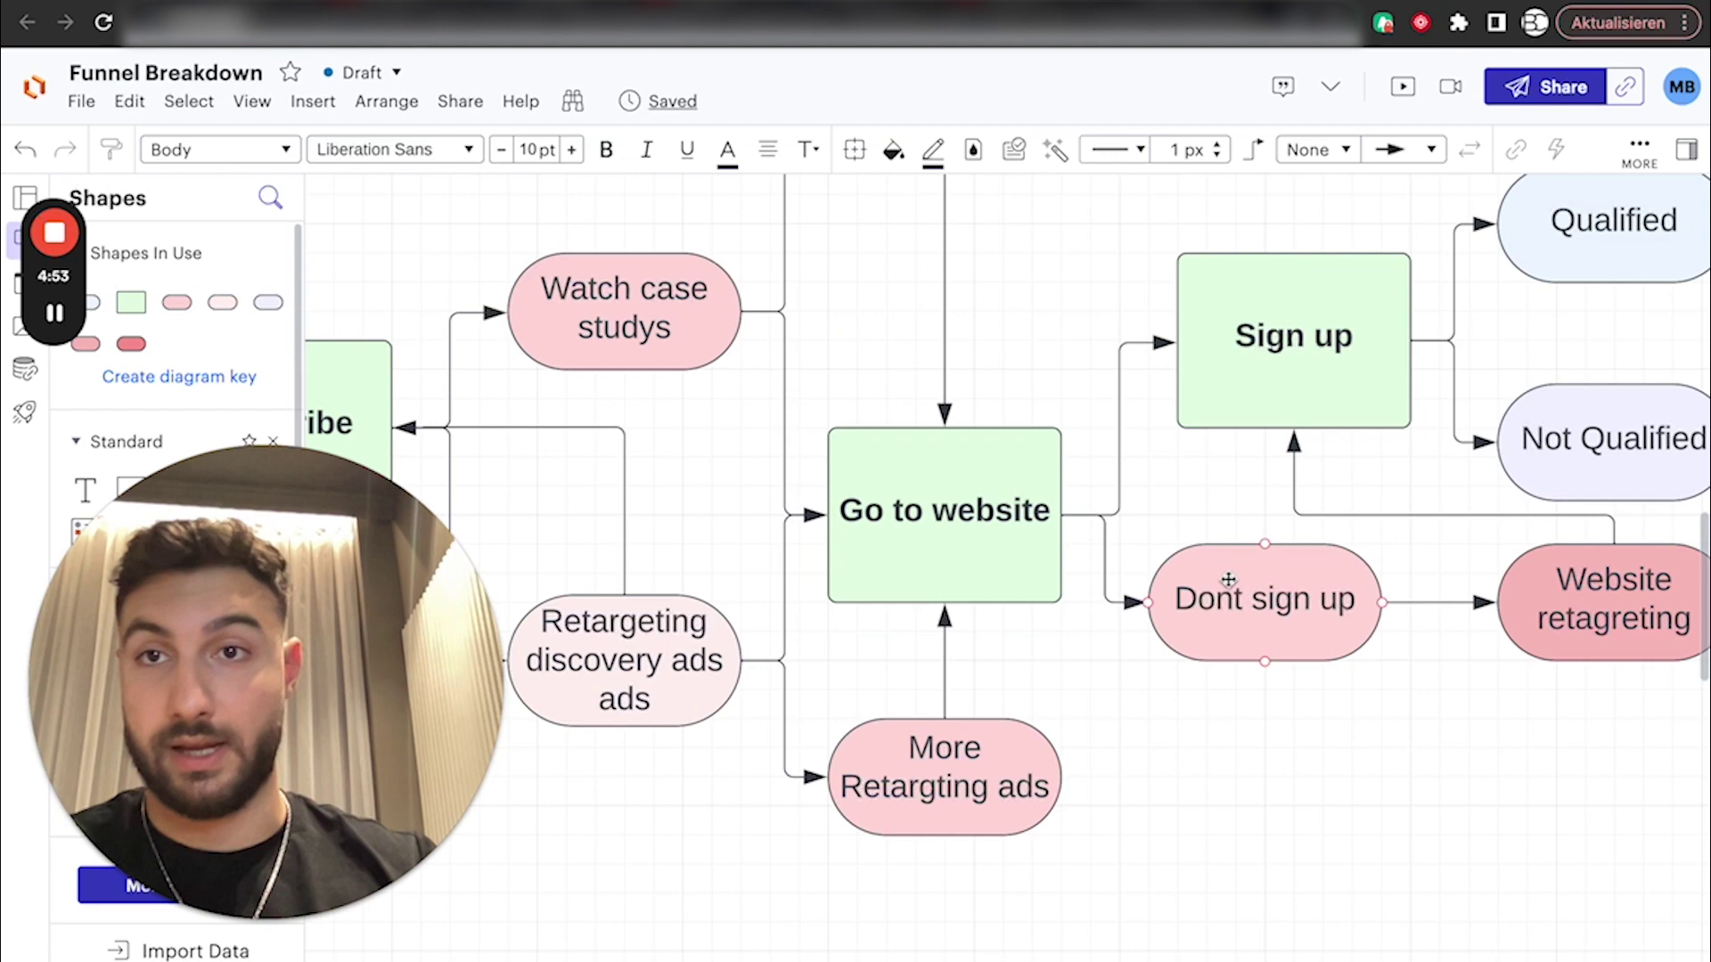
click(539, 11)
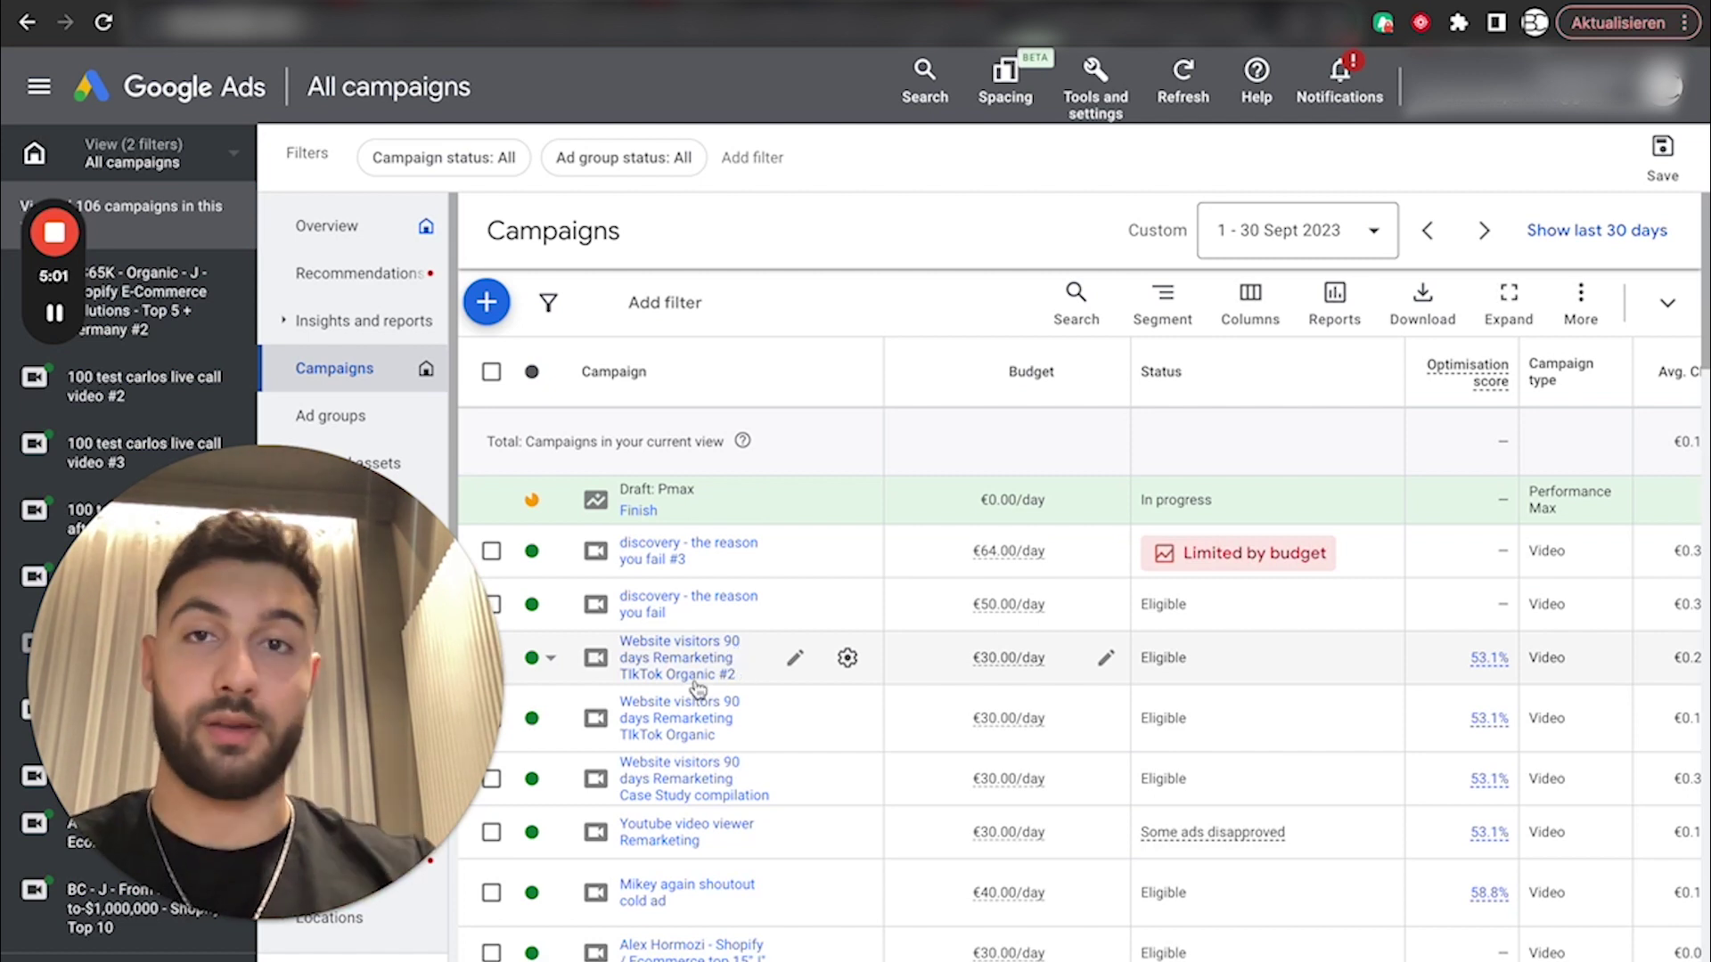
Switch to the YouTube video.
click(711, 7)
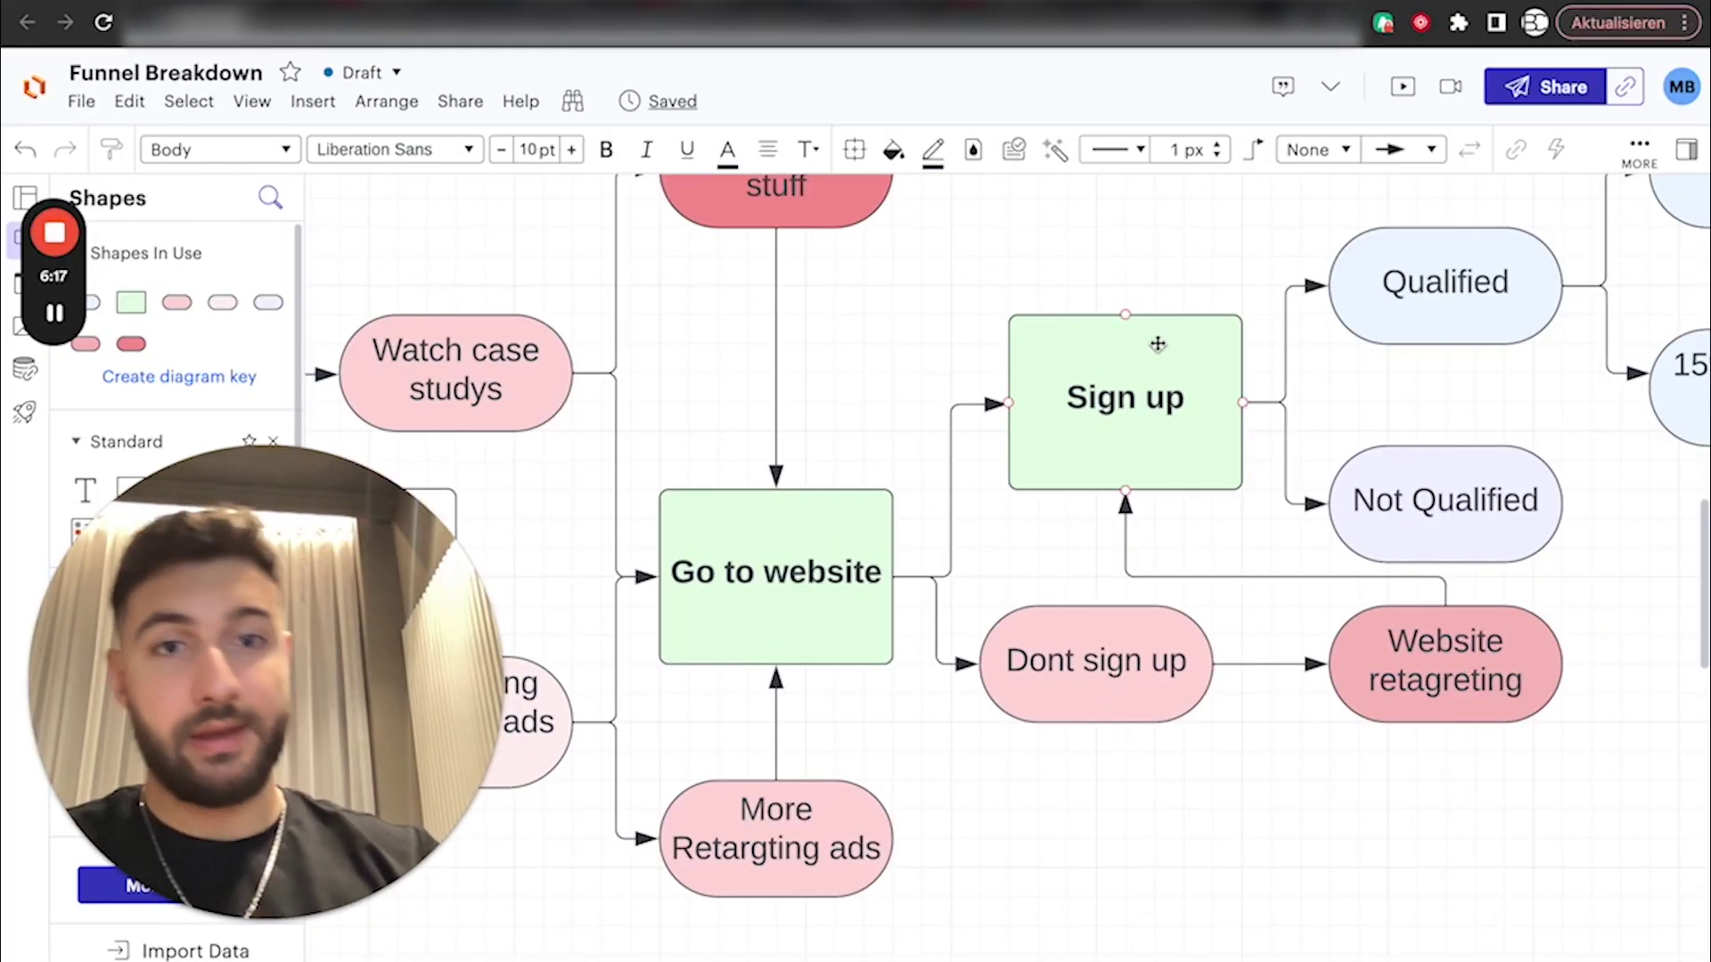
click(1131, 374)
scroll(1129, 372, right, 3)
scroll(1129, 372, up, 2)
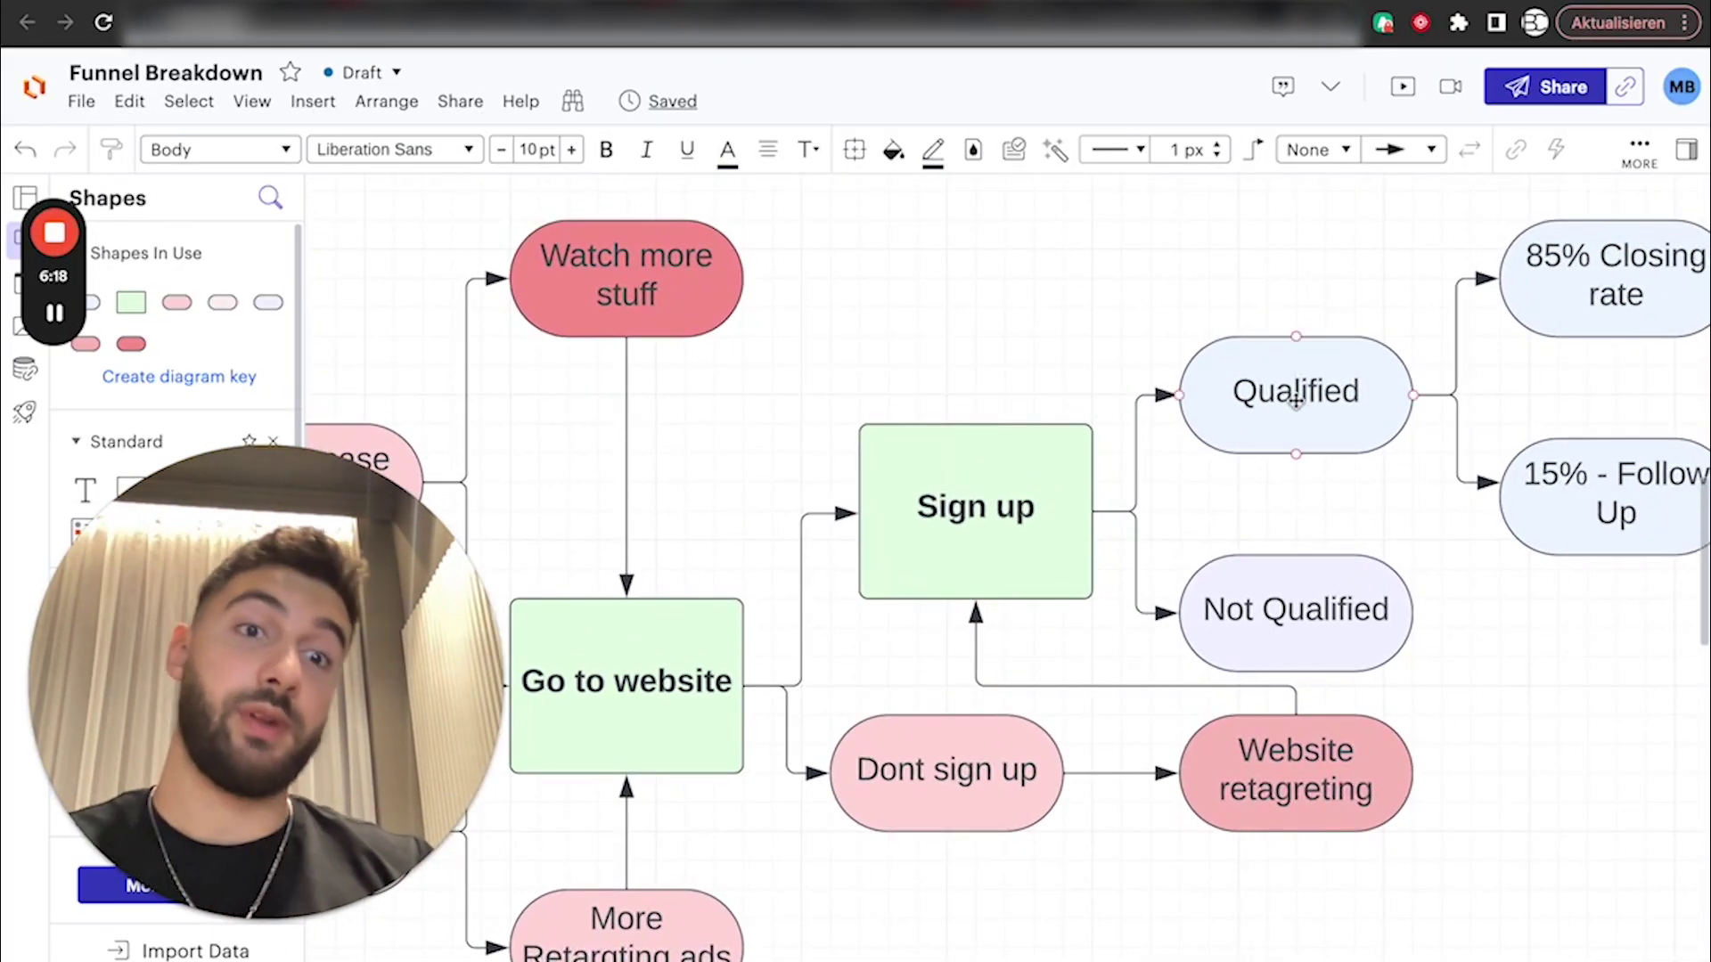
click(1296, 401)
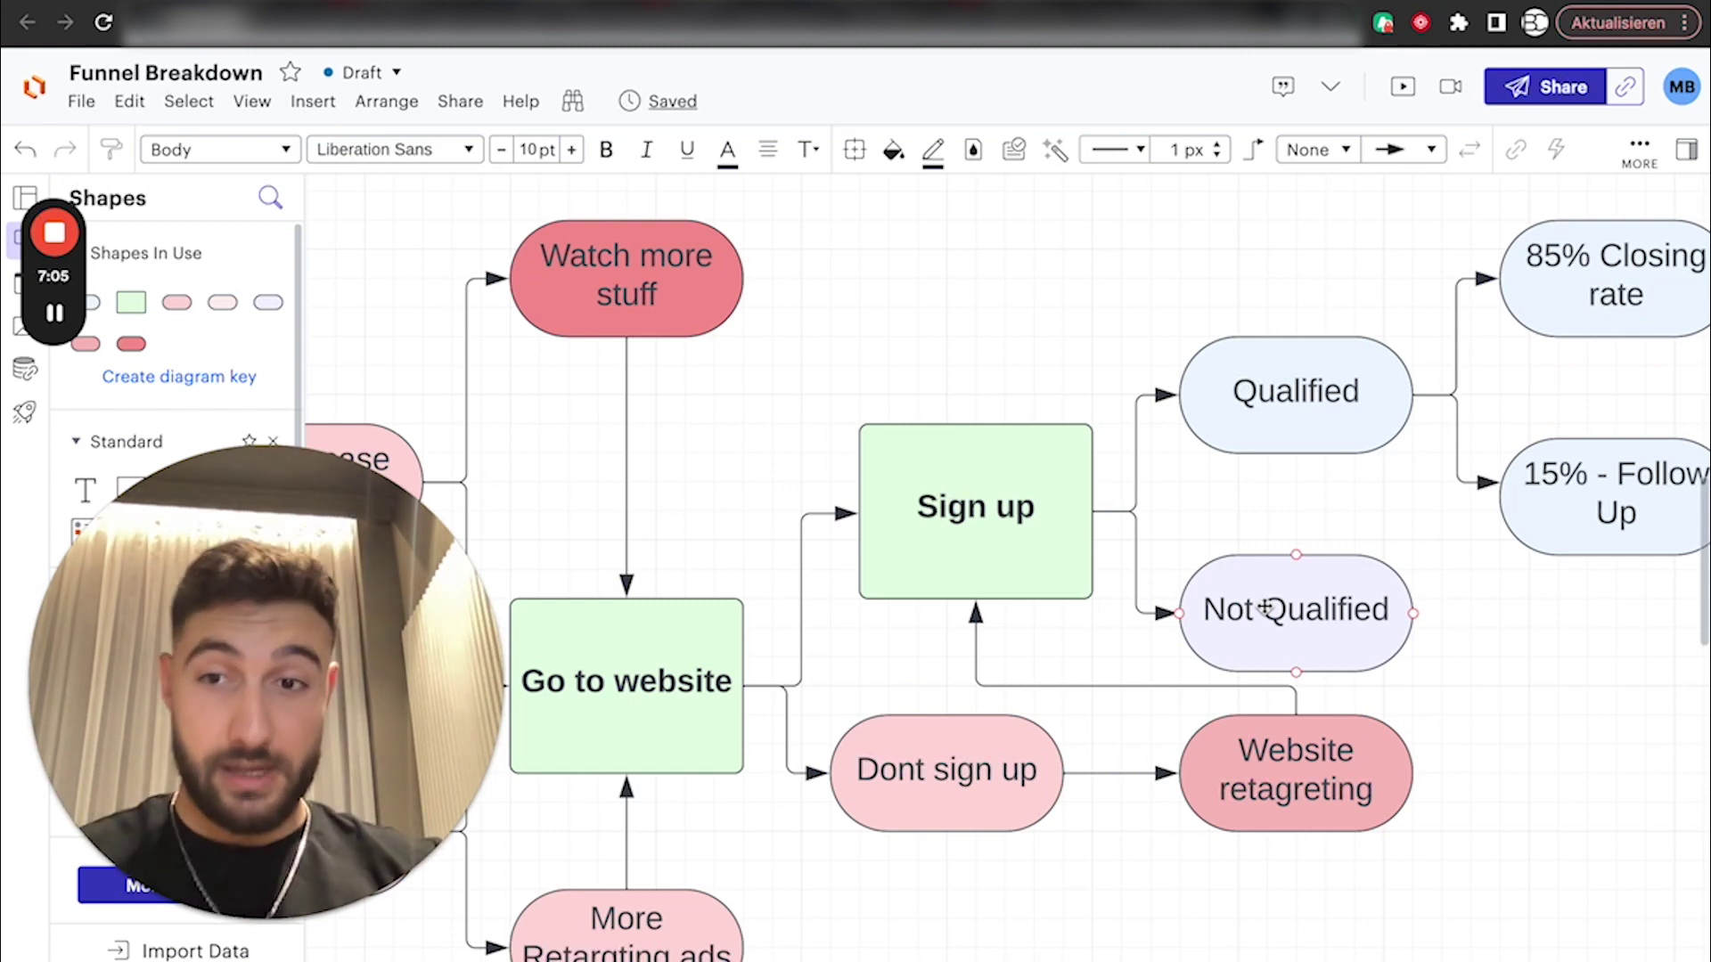
Scroll right to show 85% Closing rate and 15% - Follow Up converging into Close.
scroll(1265, 608, right, 5)
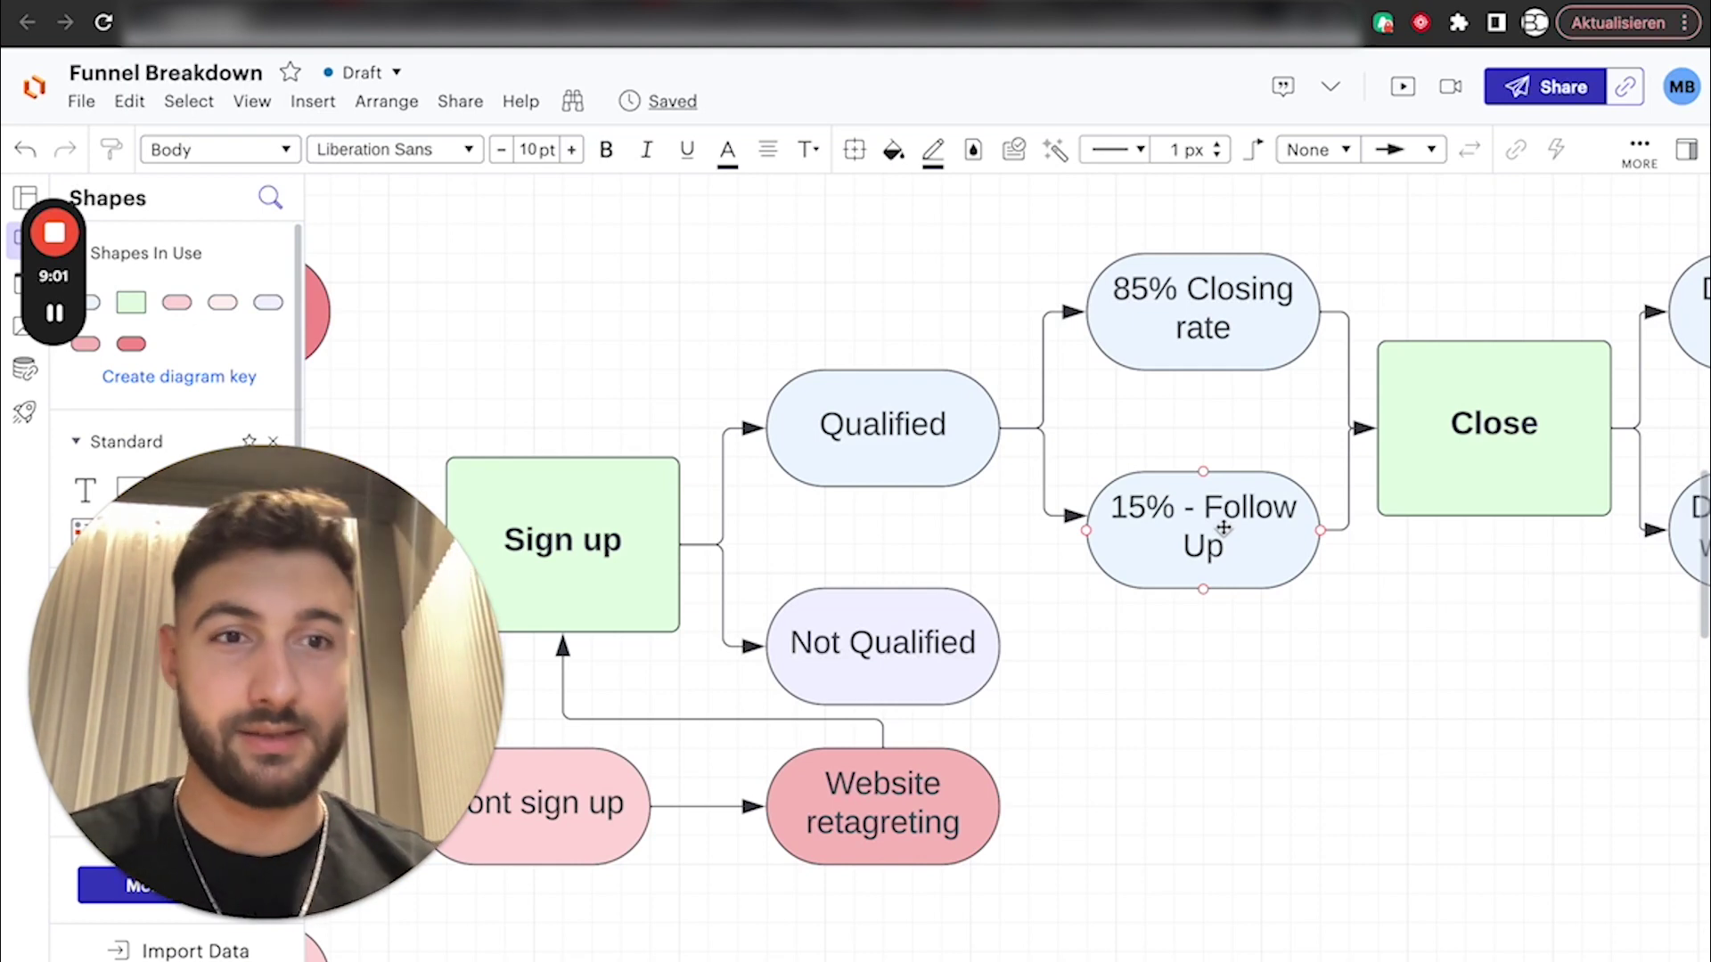
Scroll right past Close to show Do what we tell them, See results and Accountability structure.
scroll(1493, 460, right, 5)
scroll(1493, 460, up, 2)
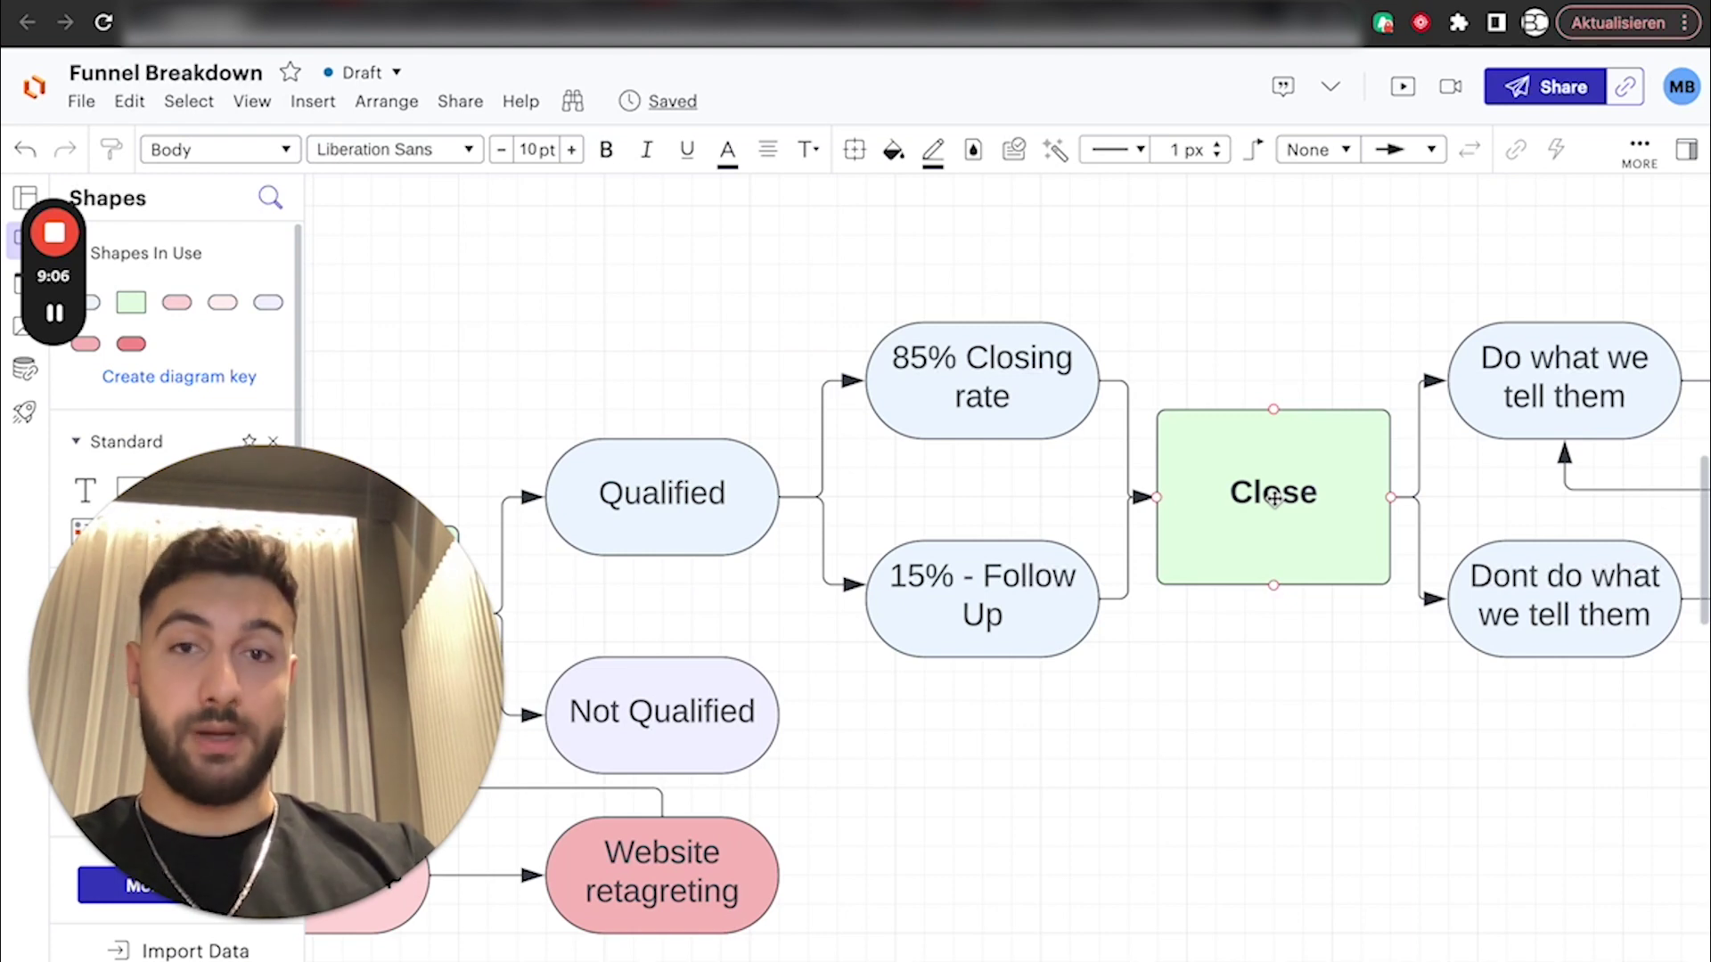
scroll(1291, 499, right, 5)
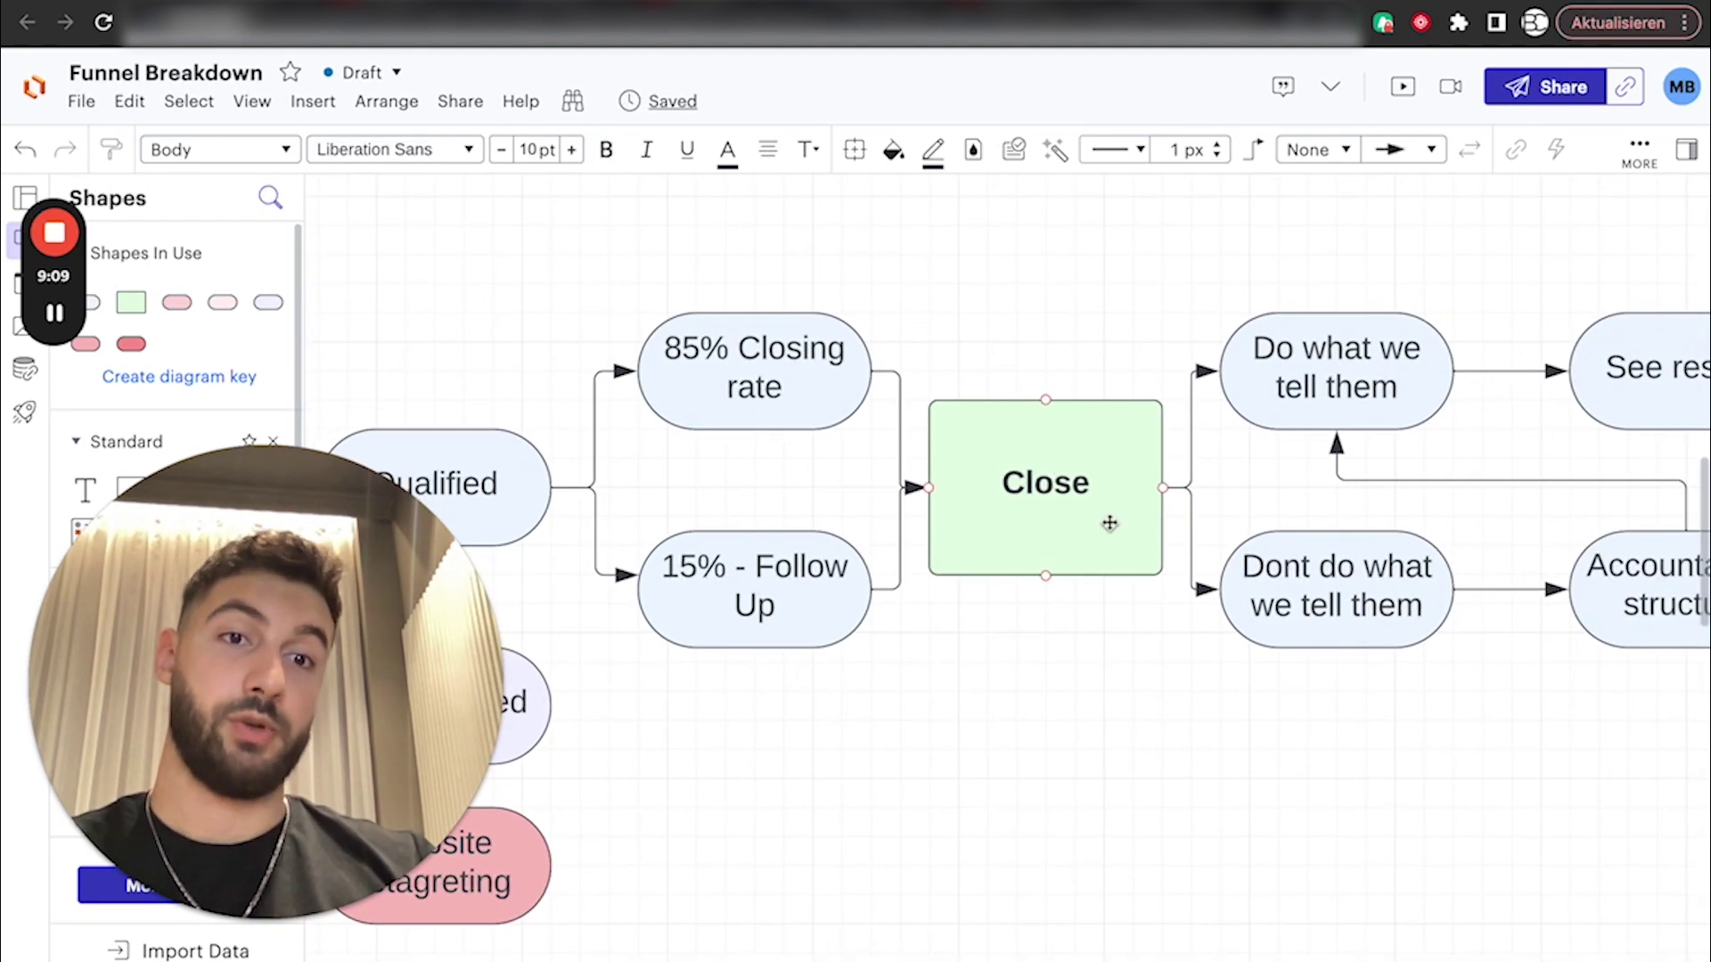
scroll(1054, 499, right, 4)
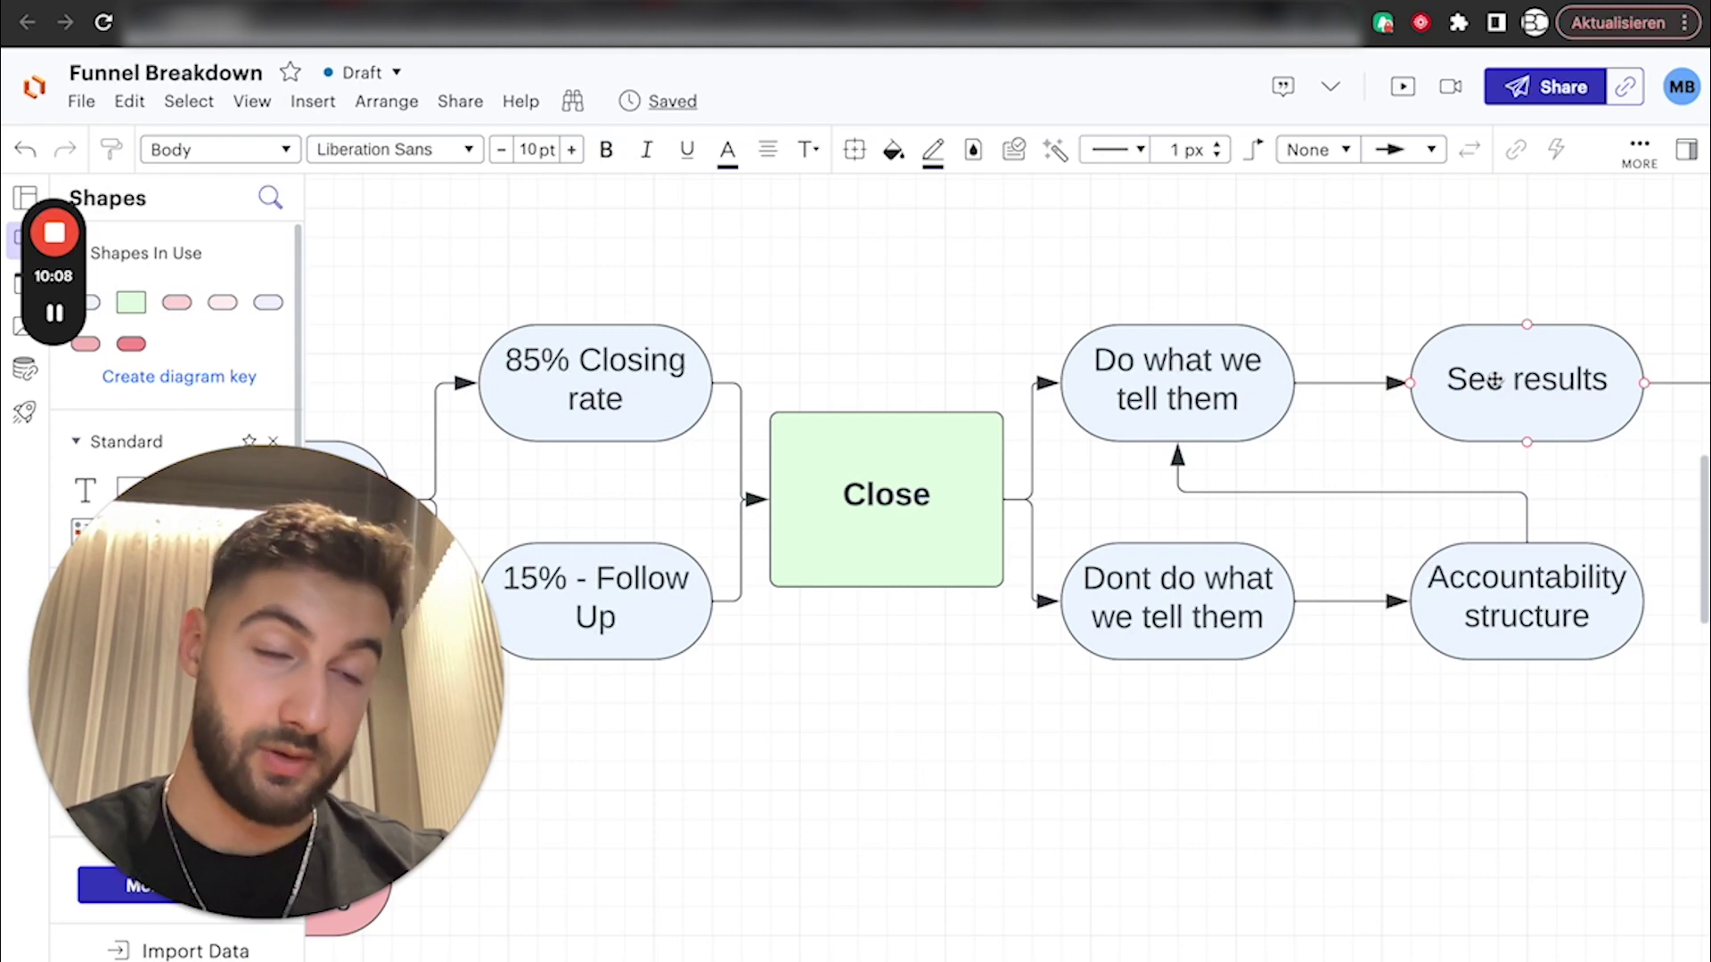
Scroll the canvas right toward the Upsell Close box.
scroll(1500, 391, right, 5)
scroll(1500, 390, right, 4)
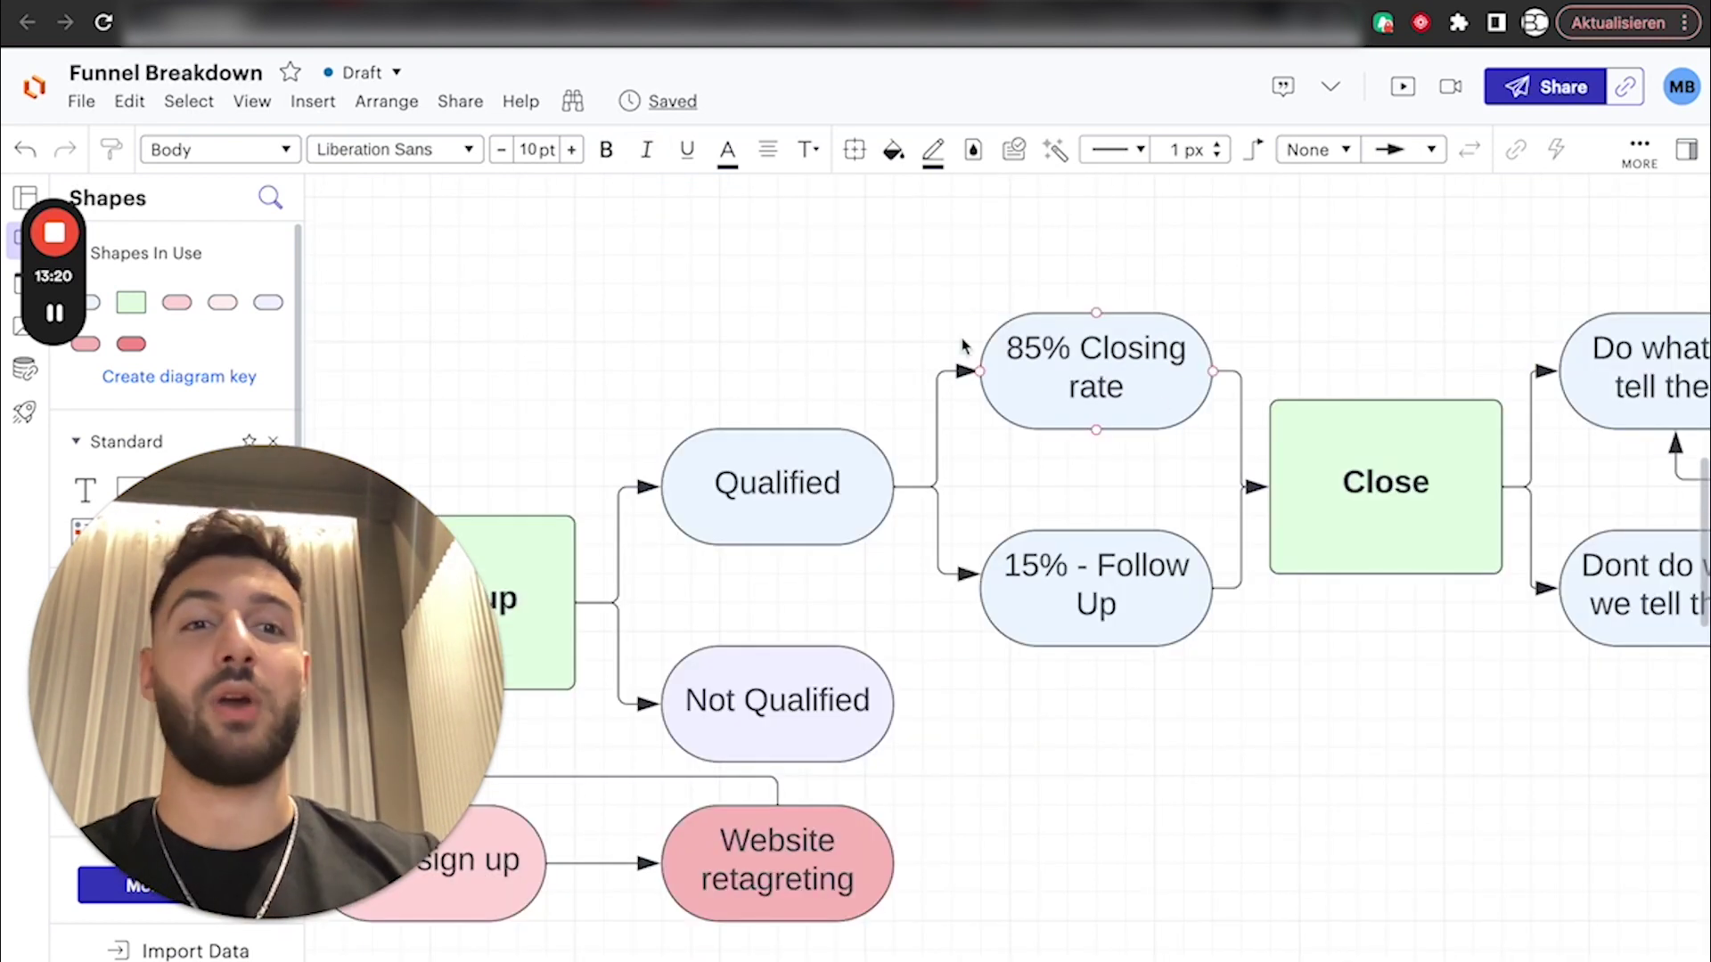
Scroll right to show Close, Do what we tell them and the Accountability structure loop.
scroll(1256, 400, down, 3)
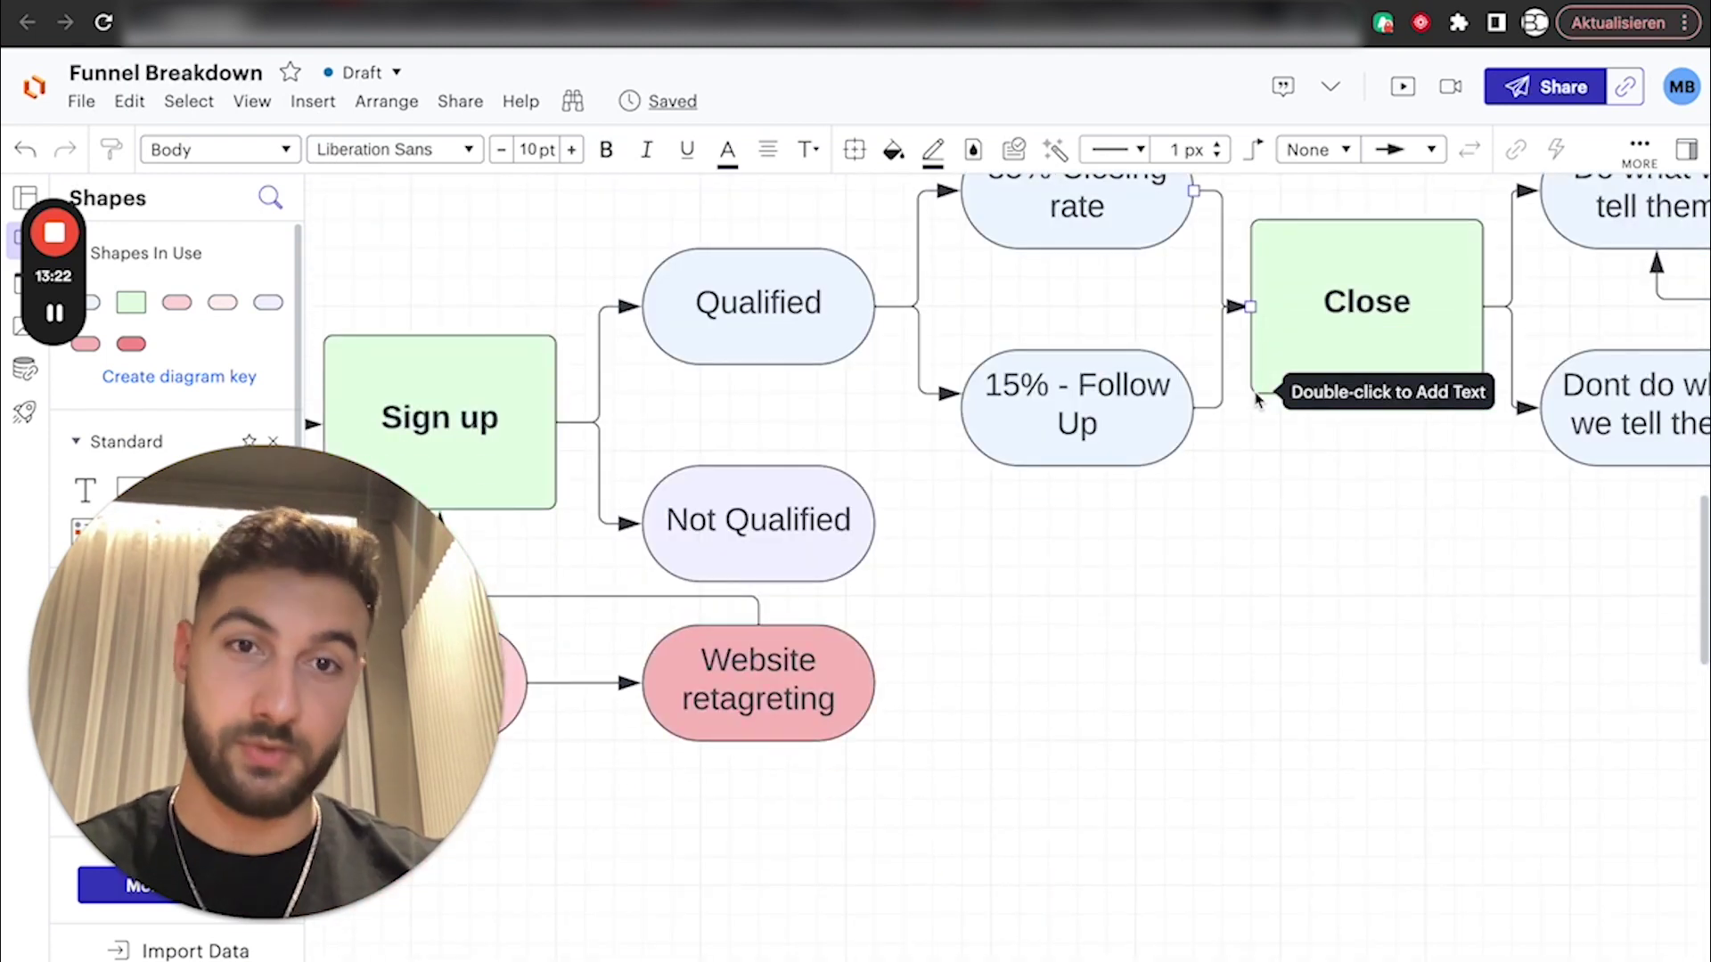
scroll(1289, 356, up, 2)
scroll(1208, 370, right, 6)
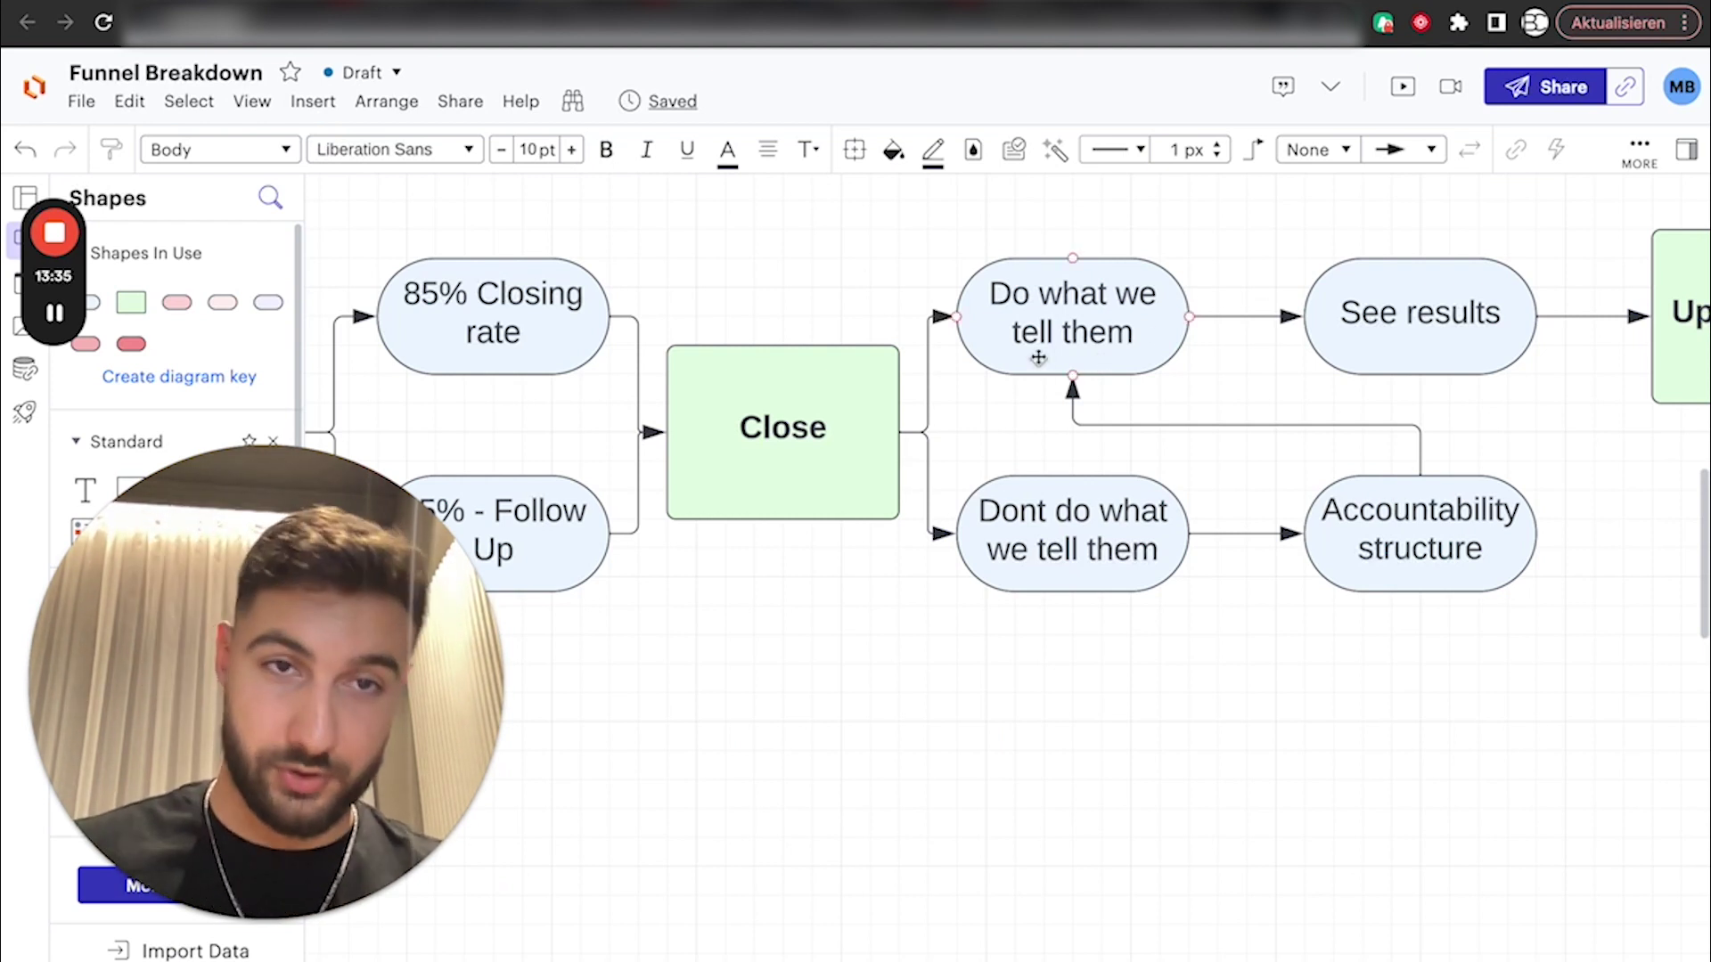
scroll(1195, 362, left, 5)
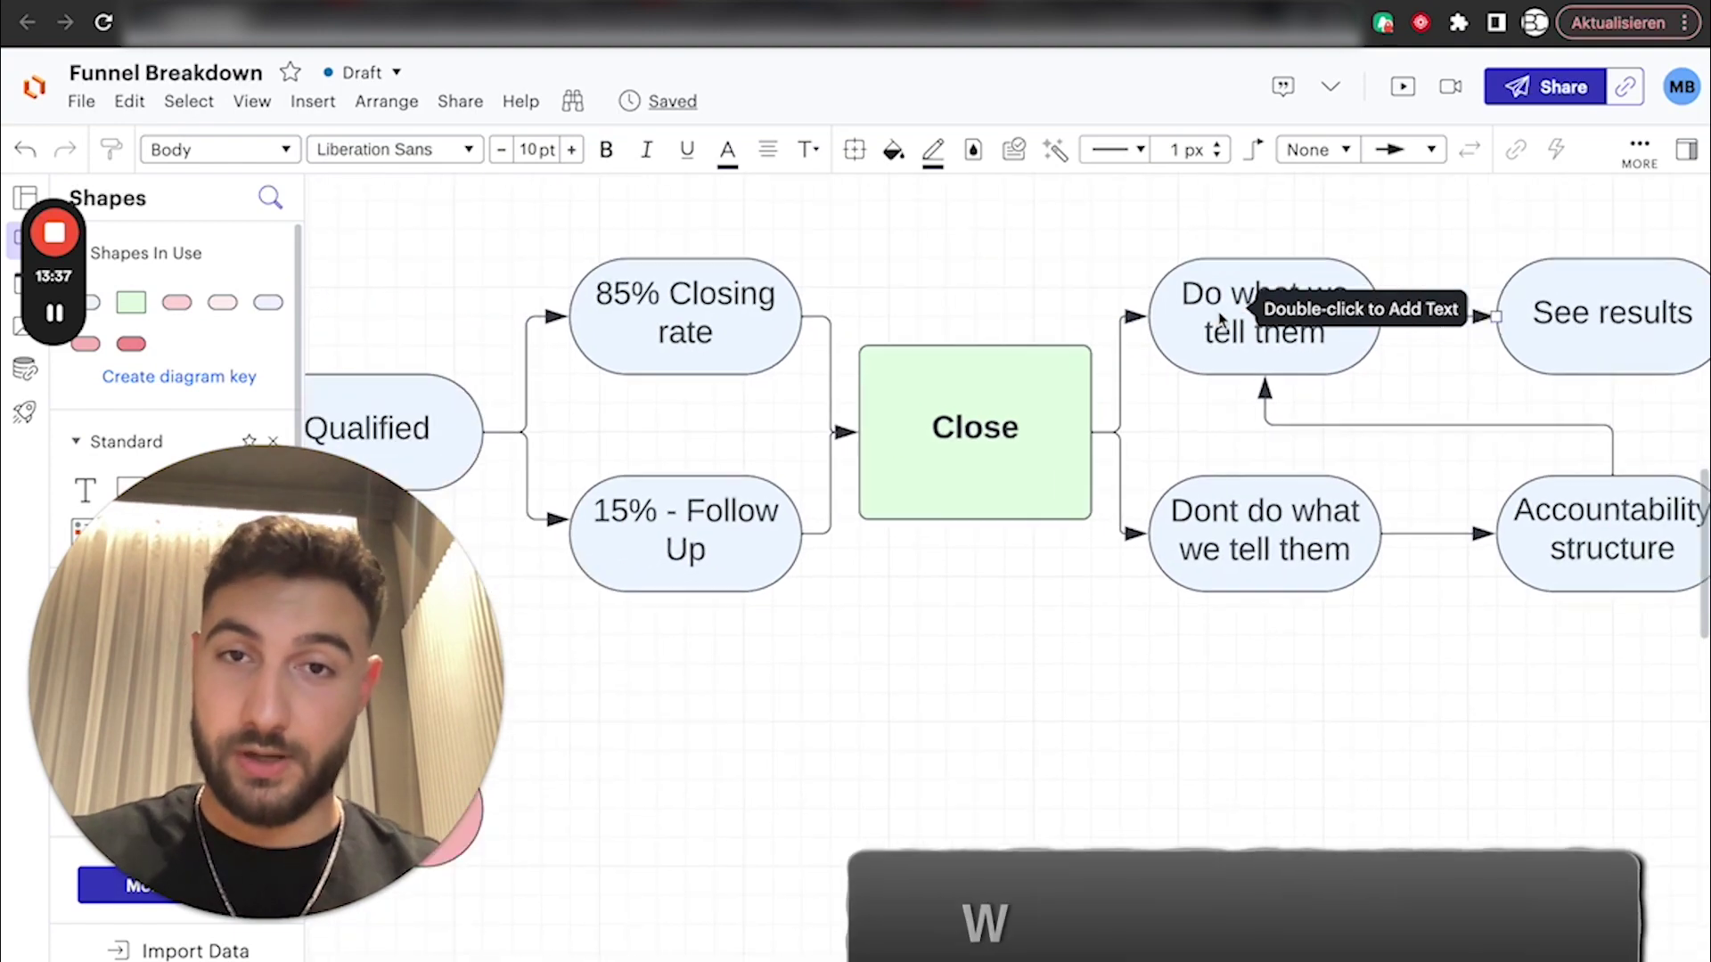
scroll(1221, 318, right, 5)
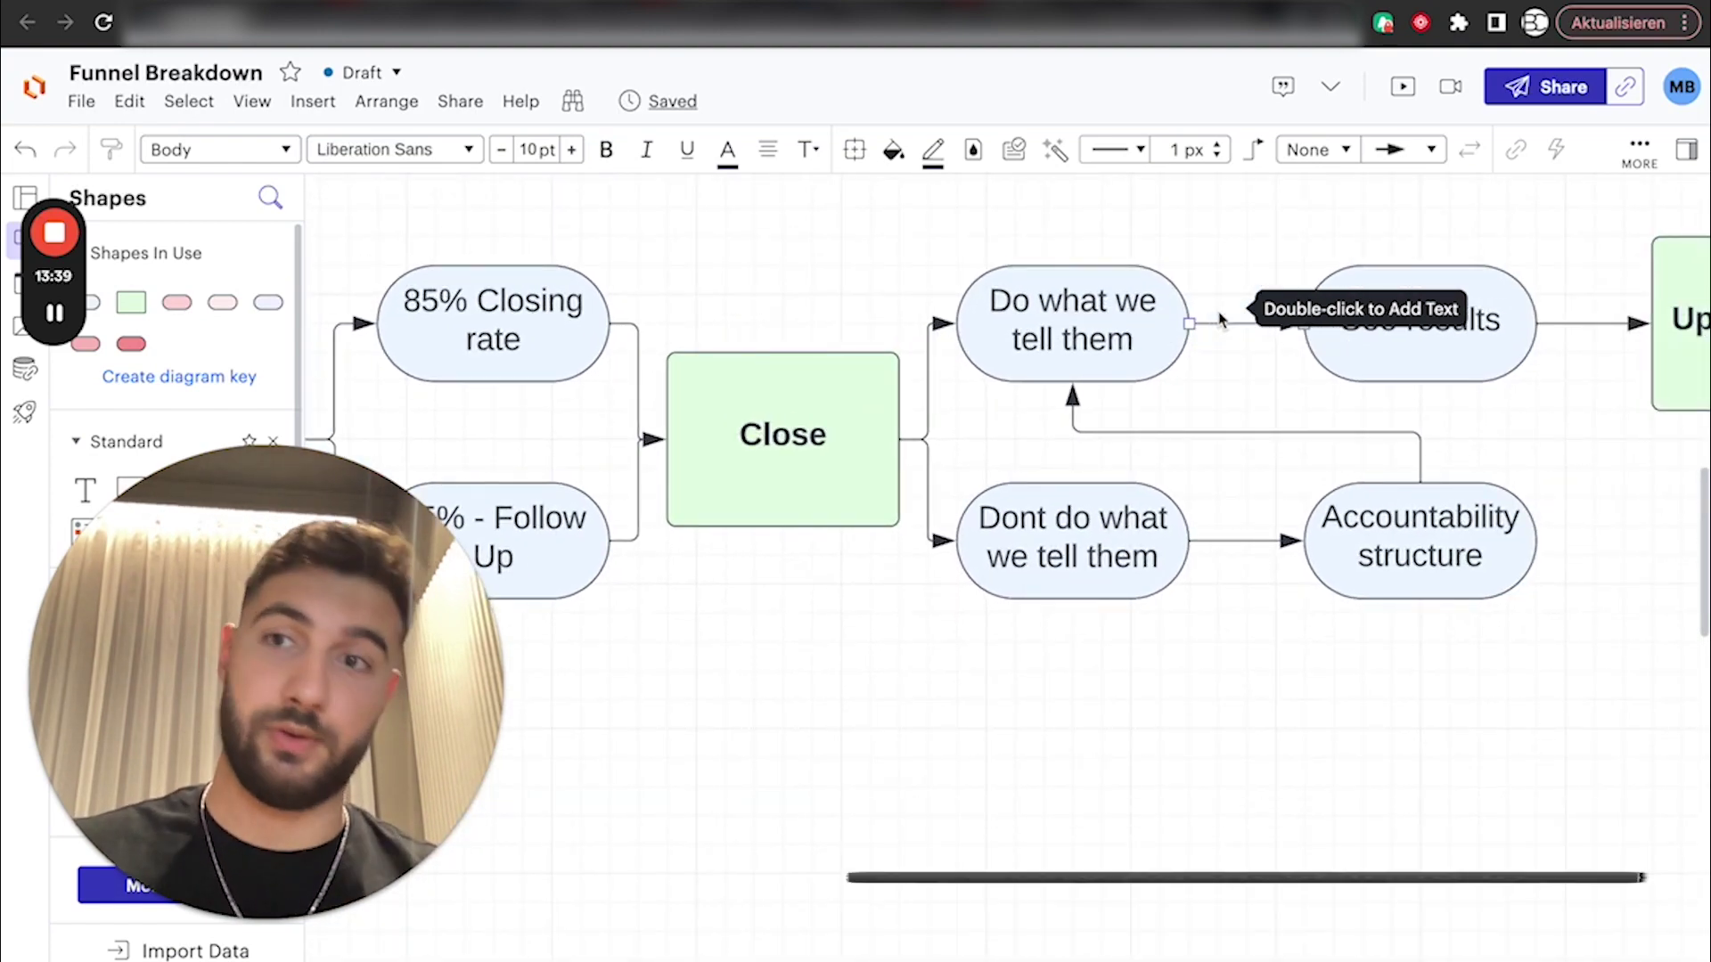